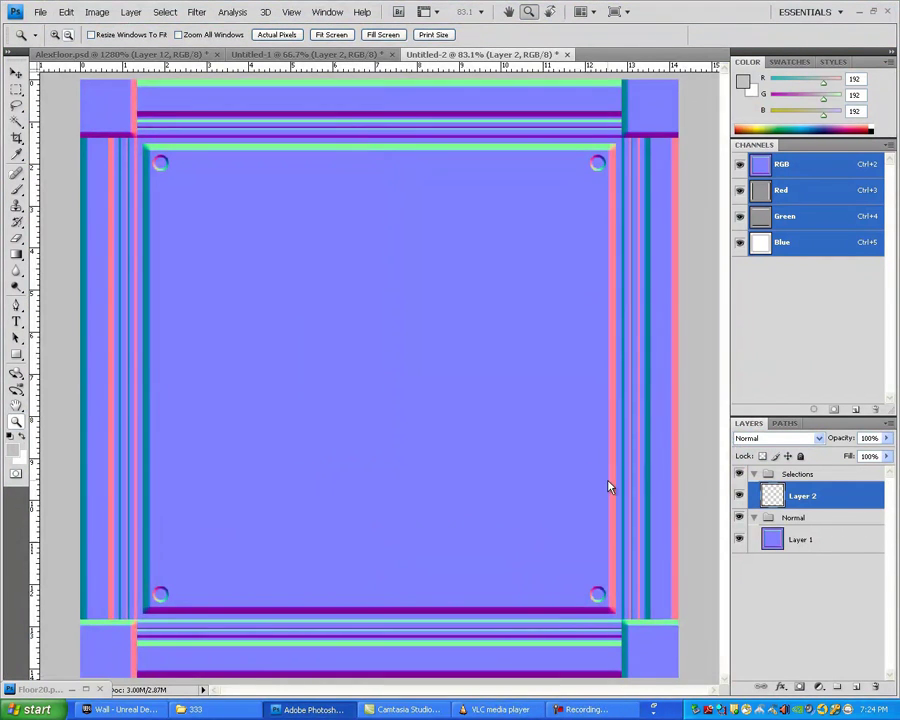
Select the narrow flat band surrounding the bevelled inner panel with the Magic Wand
scroll(602, 478, "up", 1)
left_click_drag(596, 471, 528, 470)
key("m")
scroll(552, 121, "up", 3)
scroll(556, 136, "up", 2)
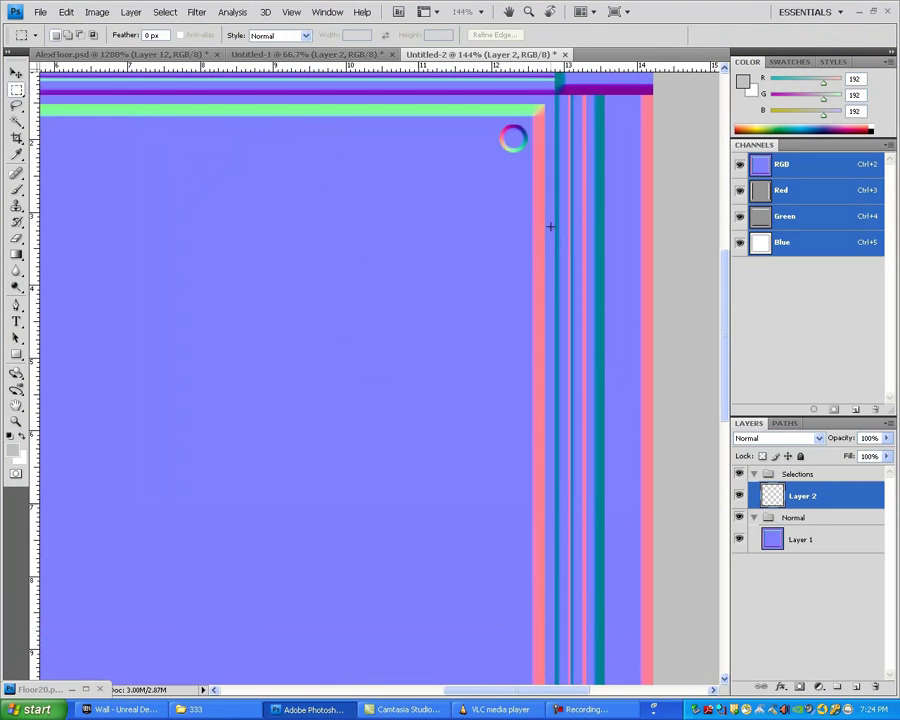
key("w")
left_click(551, 230)
left_click_drag(487, 141, 518, 355)
scroll(518, 355, "up", 2)
left_click_drag(480, 312, 657, 376)
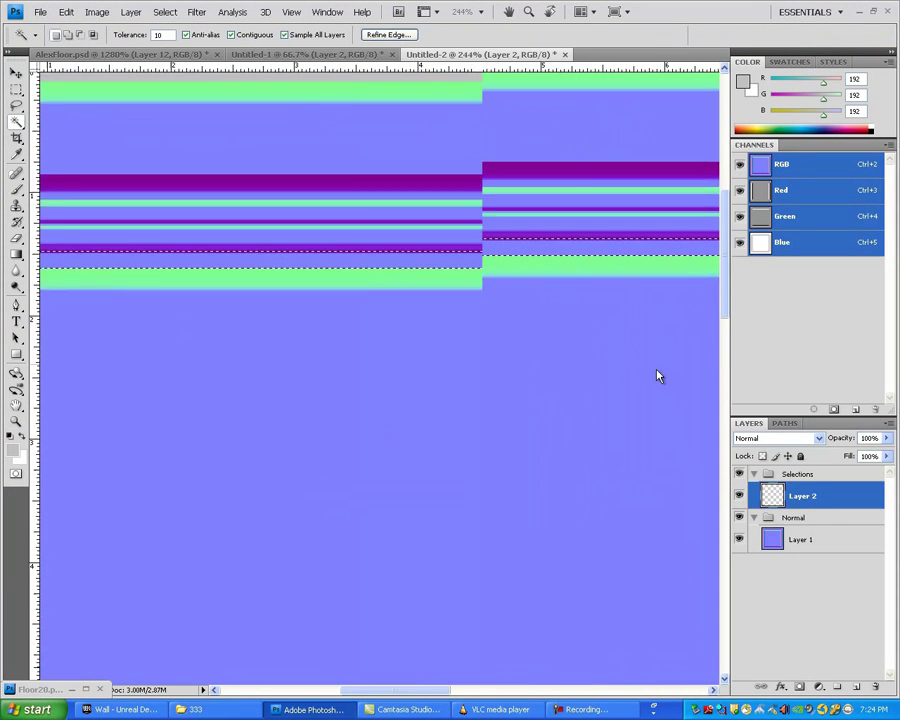
Subtract the overlap along the inner panel's bevelled edges from the band selection with the Rectangular Marquee
left_click_drag(130, 470, 552, 506)
key("m")
scroll(405, 295, "up", 1)
left_click_drag(376, 243, 339, 587)
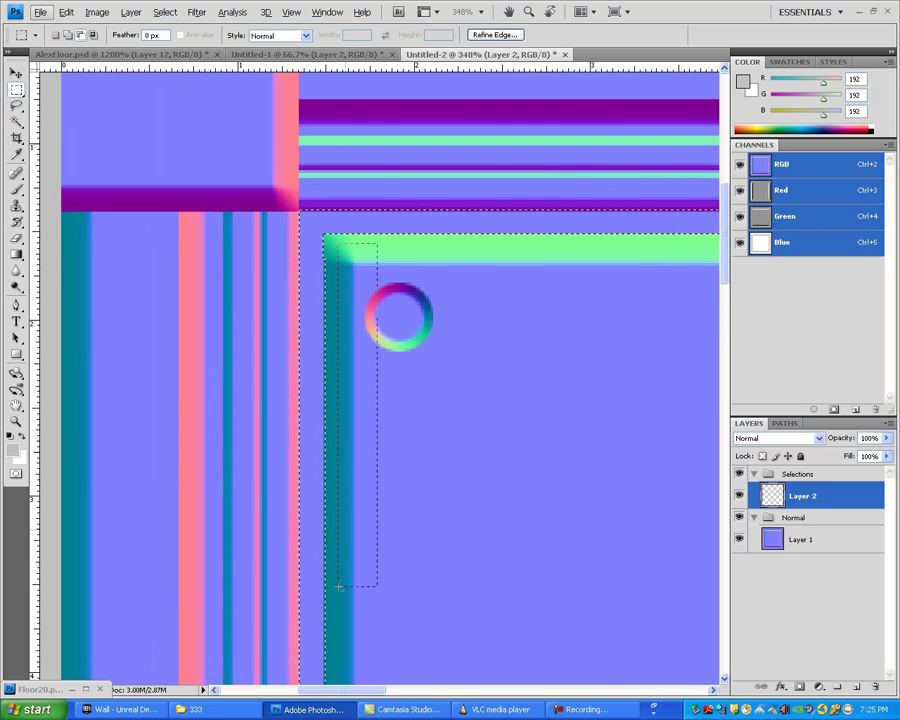
left_click_drag(327, 671, 589, 557)
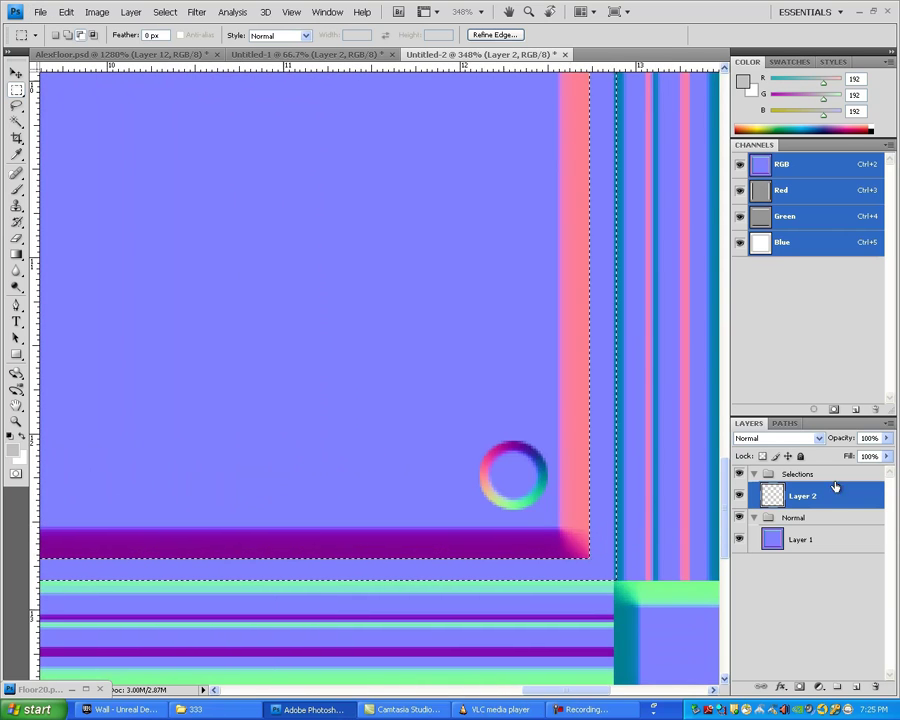
Fill the selected band around the inner panel with white on Layer 2
key("d")
key("x")
key("alt+BackSpace")
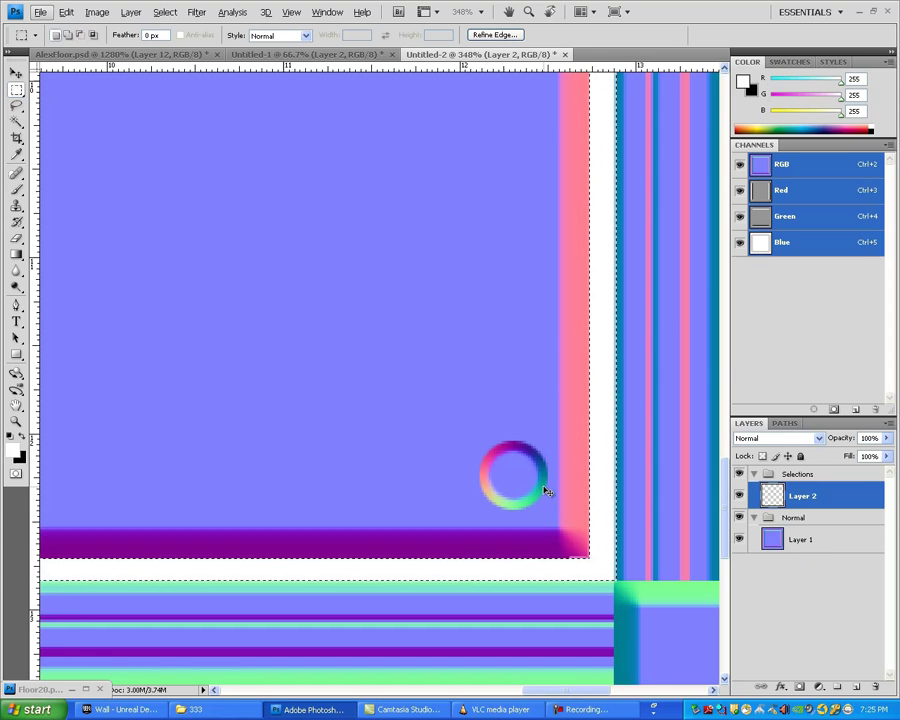
key("z")
key("ctrl+0")
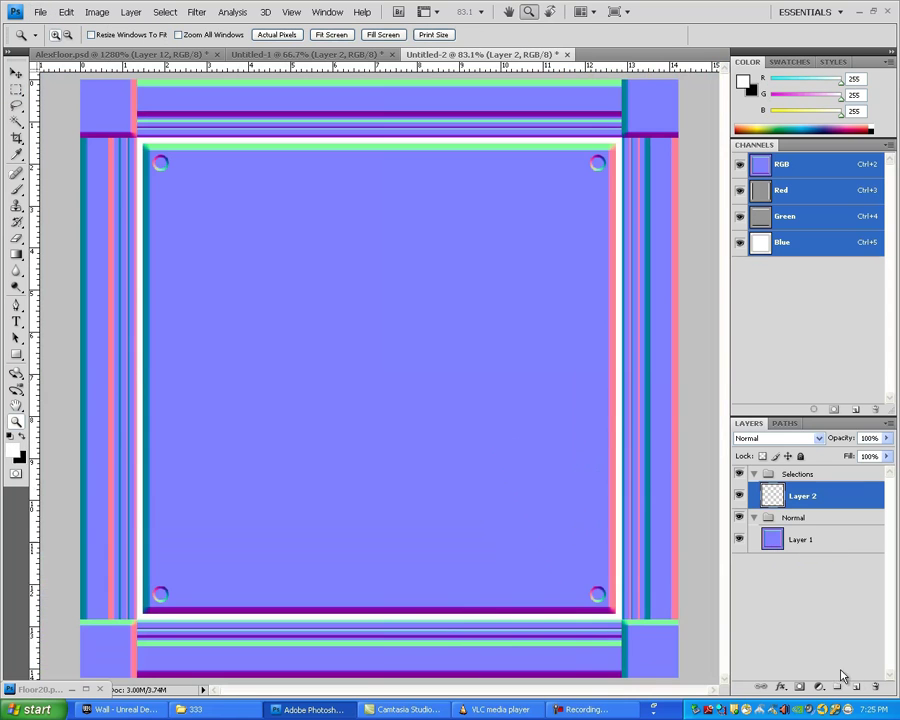
Try filling the whole inner panel, including its bevelled edges and corner rivets, with black on Layer 2
scroll(566, 540, "up", 7)
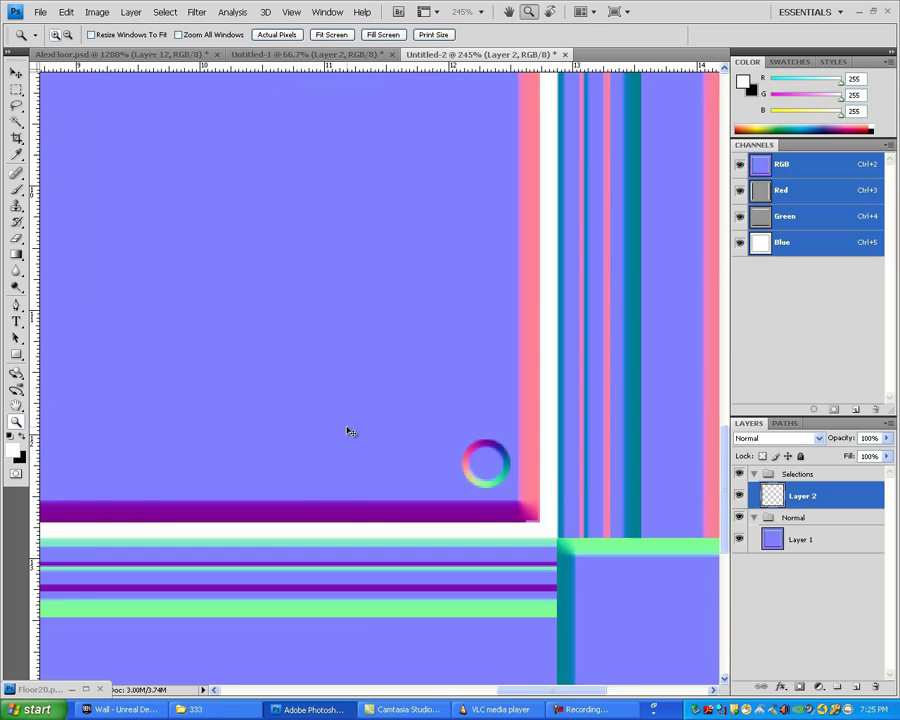
key("w")
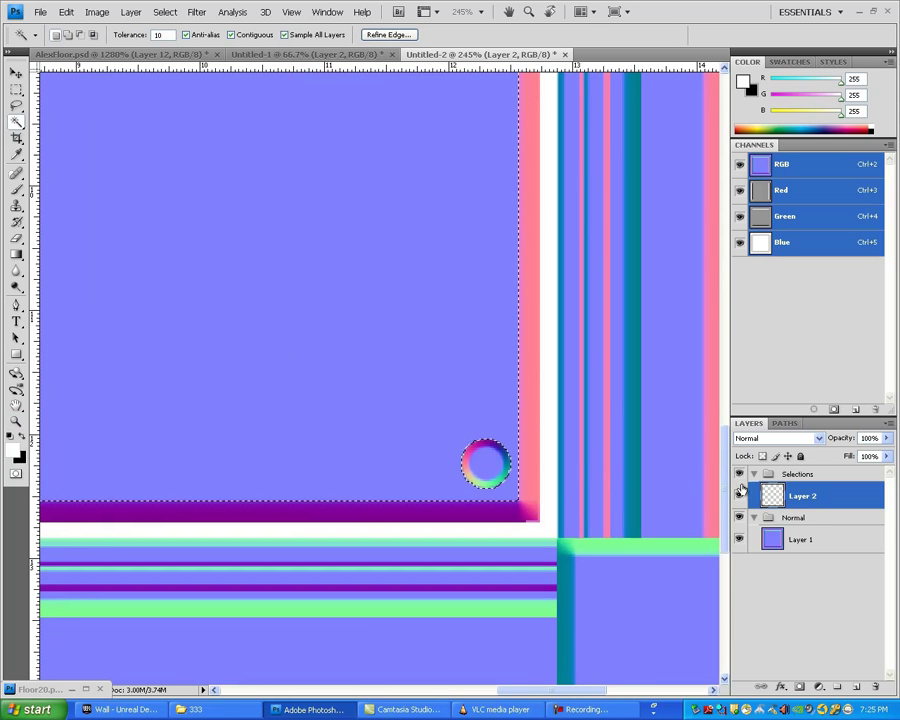
left_click(739, 475)
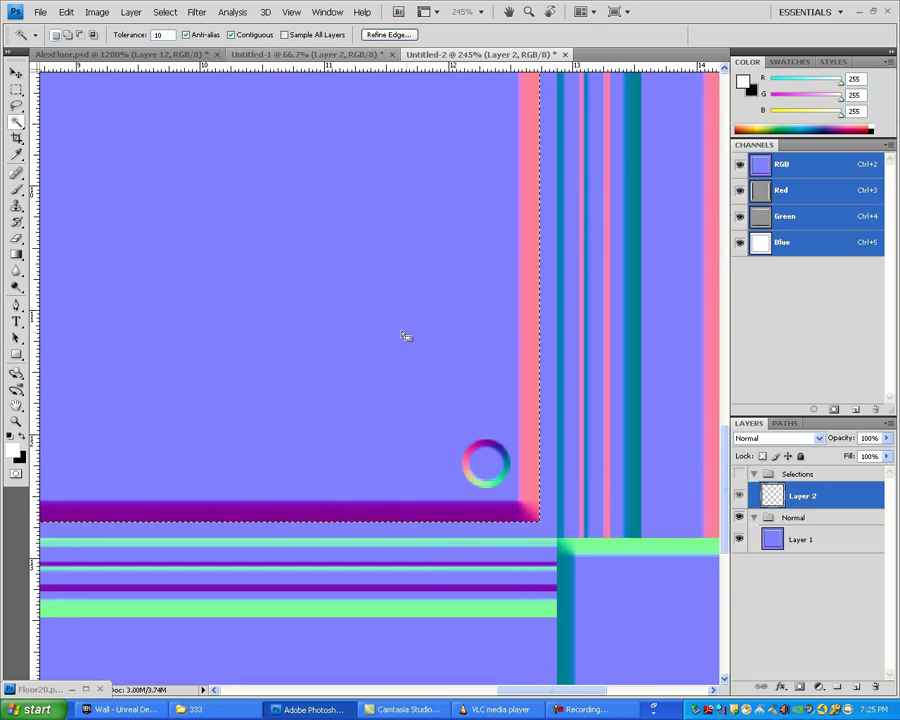
left_click(739, 475)
key("d")
key("alt+BackSpace")
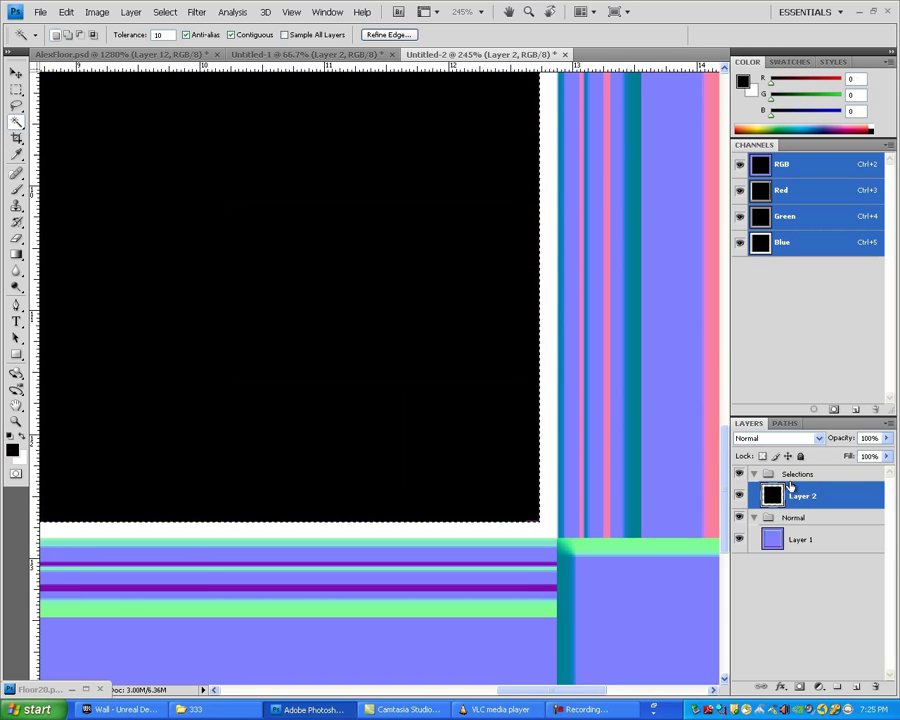
key("ctrl+d")
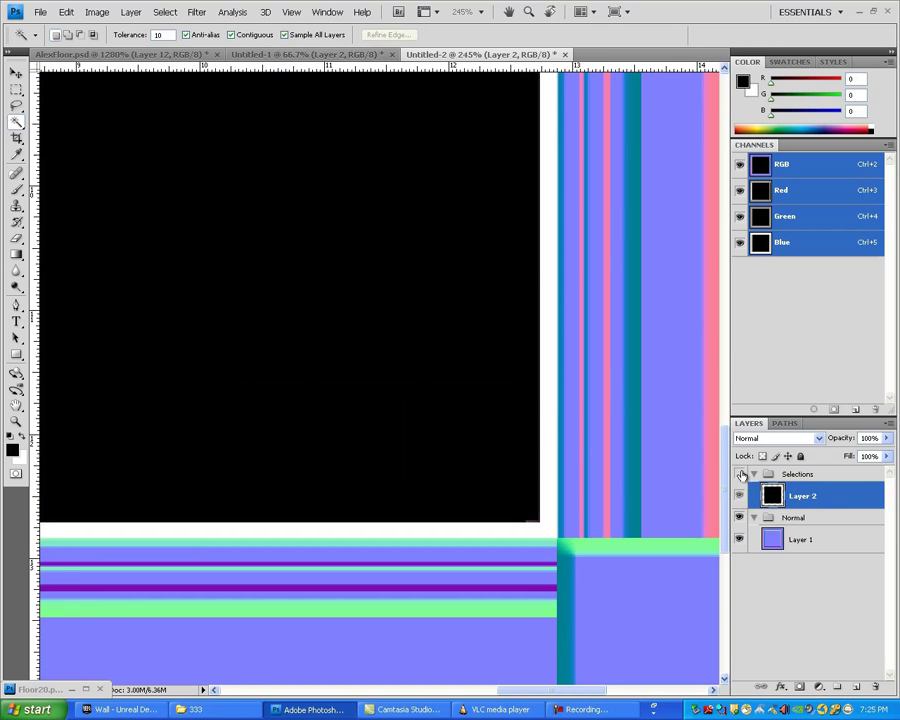
Select only the inner panel's flat face, excluding bevels and corner rivets, and fill it with black on Layer 2
left_click(740, 474)
left_click(250, 347)
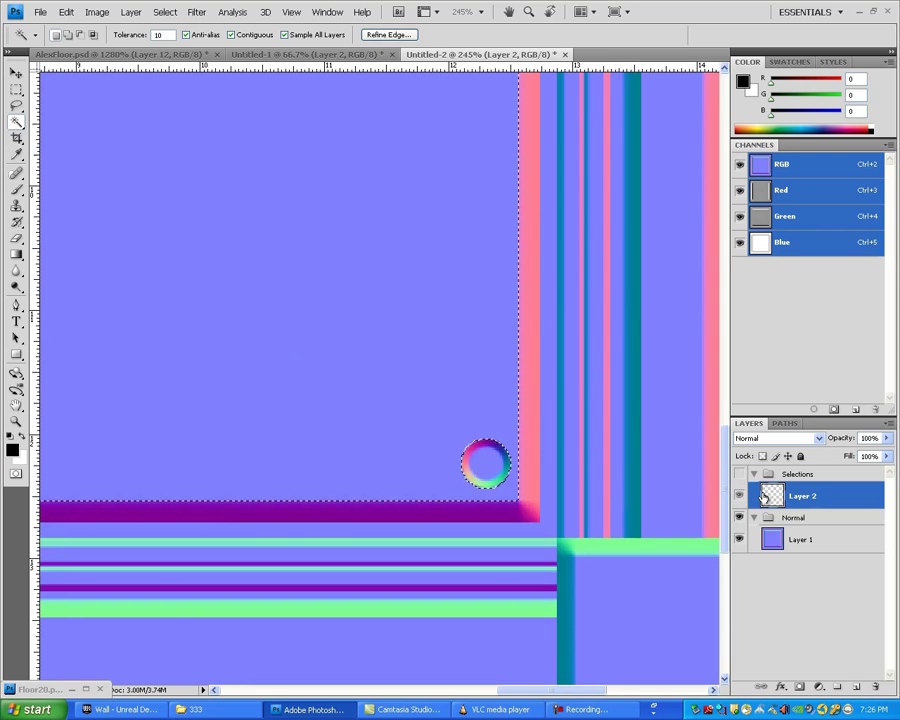
left_click(739, 474)
key("z")
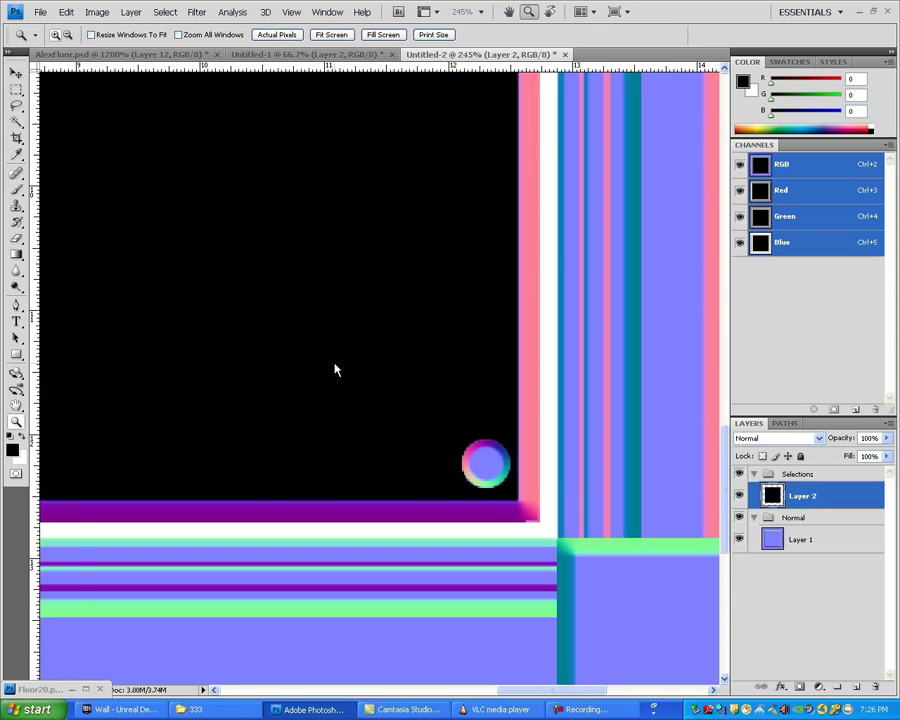
Try to select the top border's outer bands with the Magic Wand, using a tolerance of 32
key("ctrl+0")
left_click(228, 101)
key("w")
left_click(285, 108)
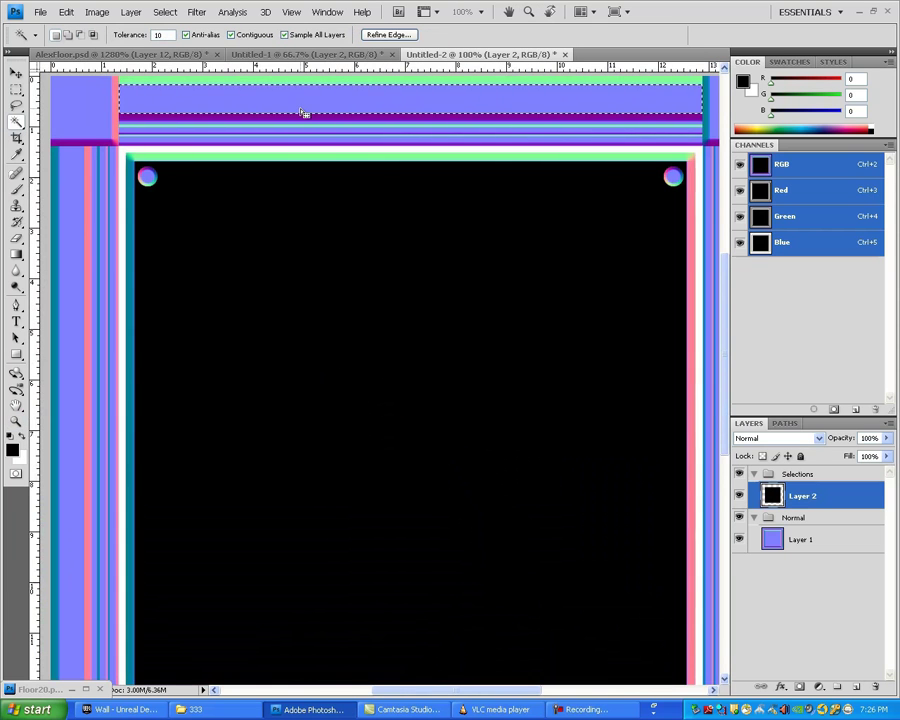
left_click_drag(457, 114, 350, 201)
left_click(368, 171, "shift")
left_click_drag(166, 36, 123, 44)
type("32")
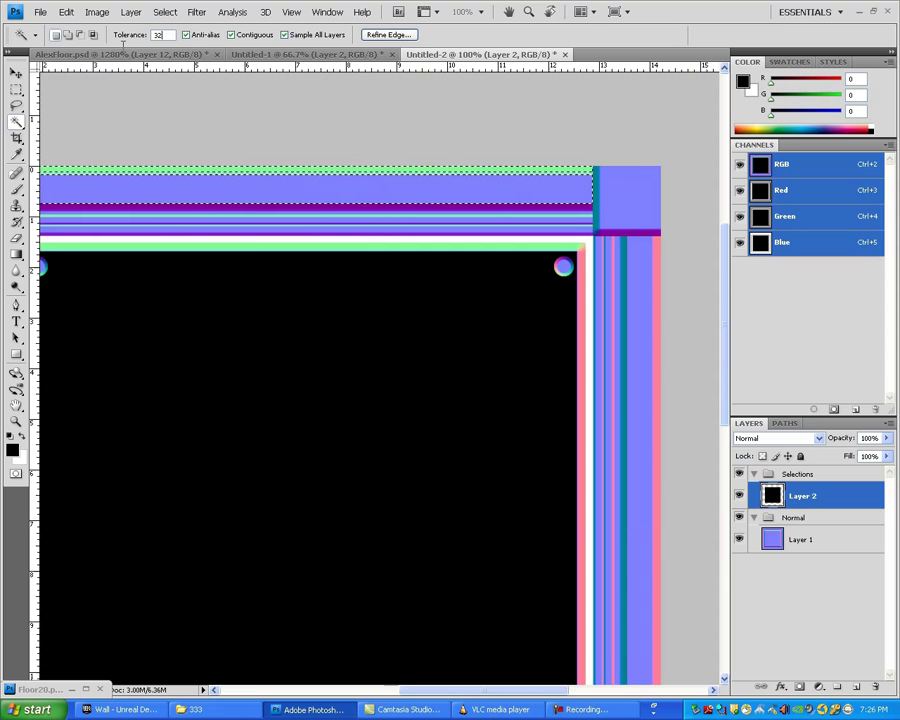
left_click(488, 179)
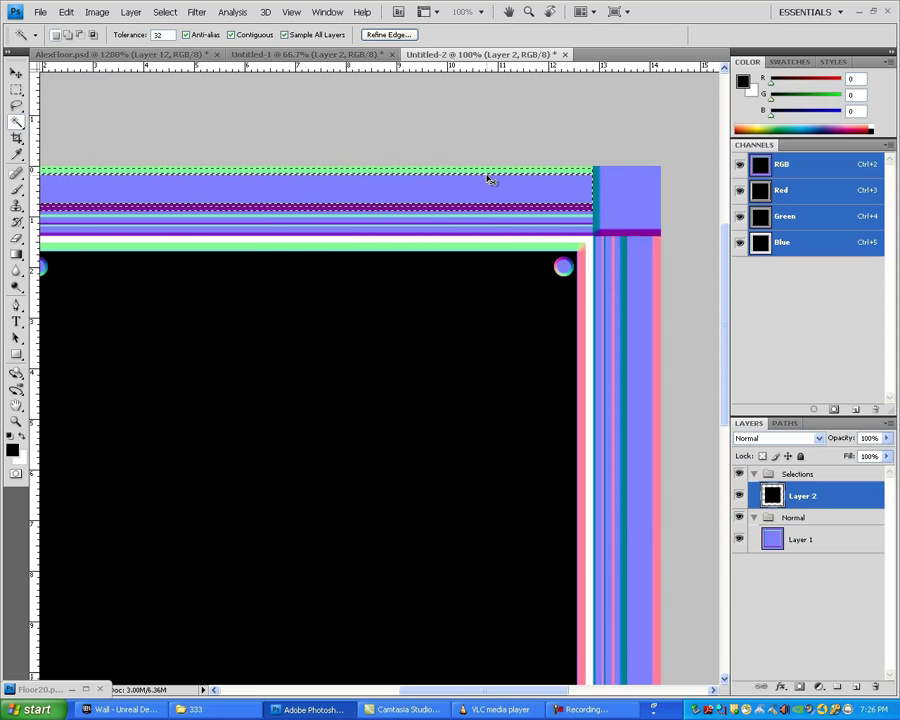
key("ctrl+d")
Marquee-select the outer part of the top border between the corner blocks, from the canvas edge through the thick purple band
scroll(535, 193, "up", 2)
left_click_drag(562, 183, 538, 201)
key("m")
scroll(610, 167, "up", 2)
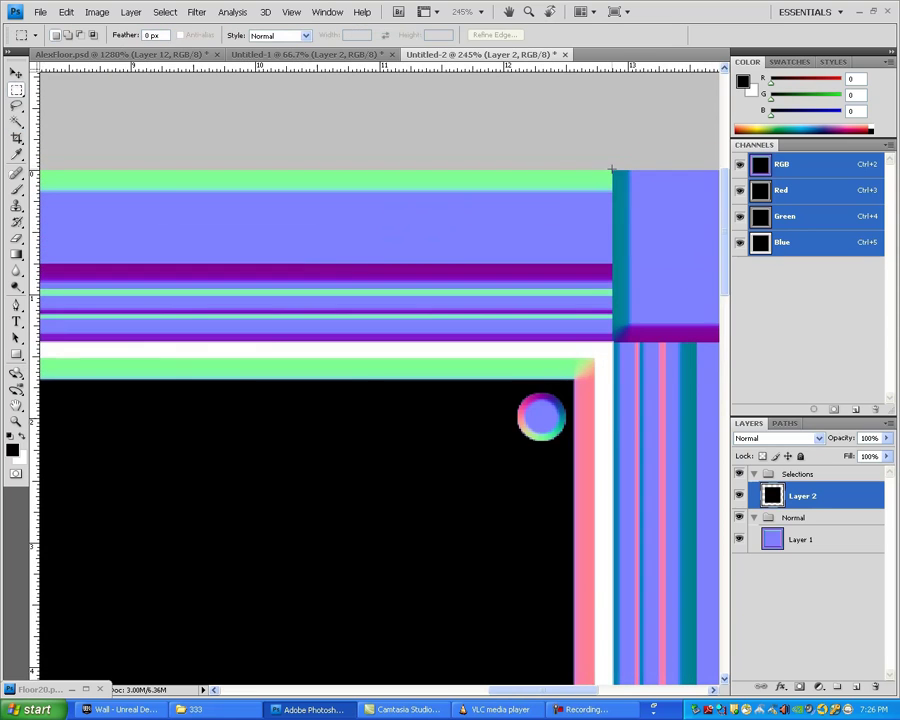
left_click_drag(499, 239, 144, 281)
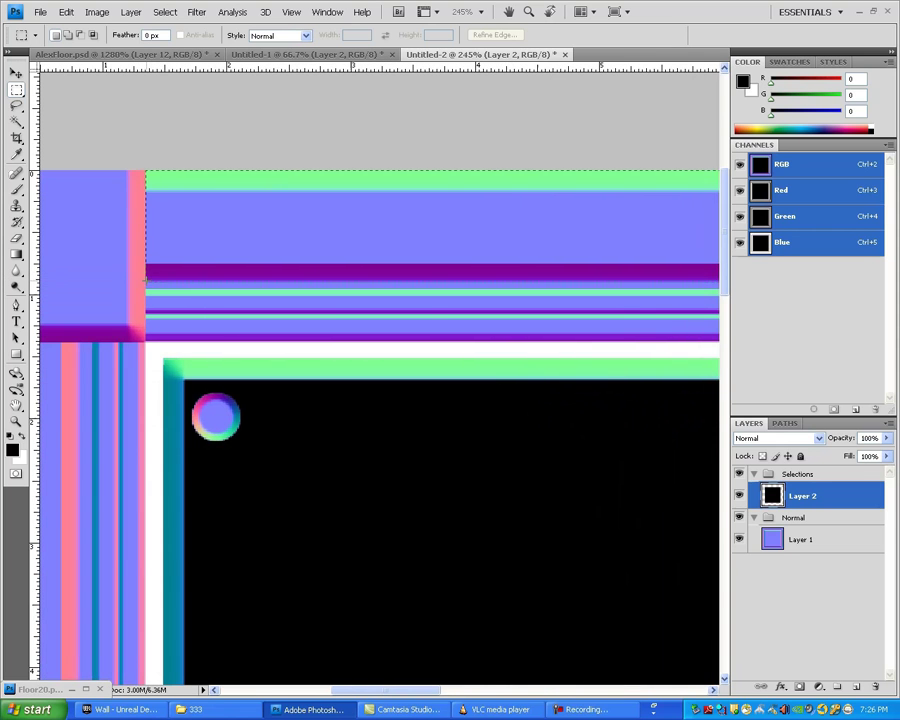
scroll(146, 282, "up", 3)
left_click_drag(660, 260, 80, 346)
Show the Navigator panel above the Color panel and close the Histogram and Info panels
left_click(325, 14)
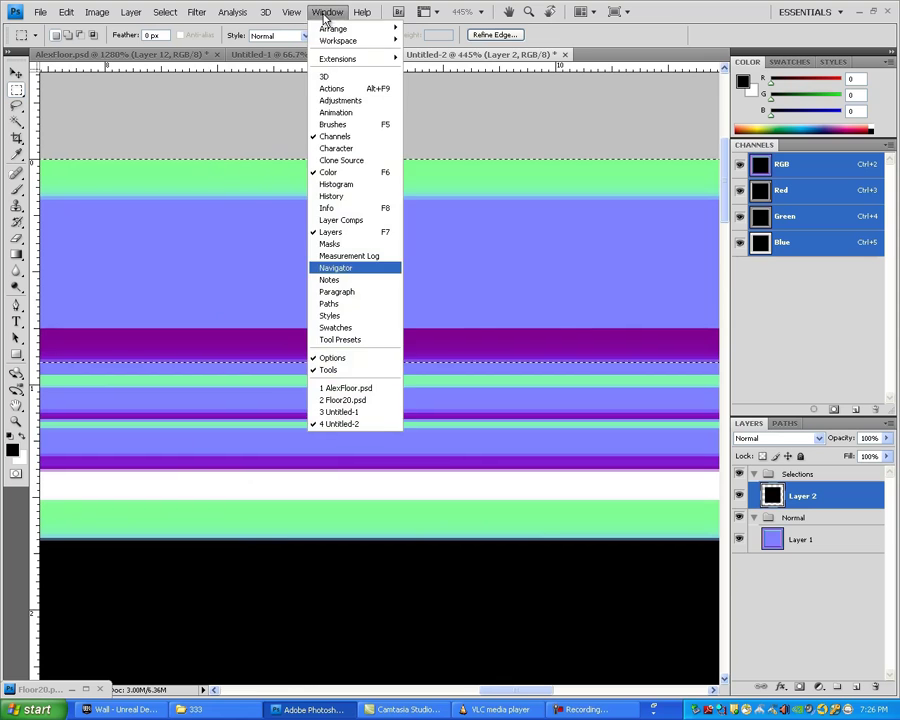
left_click(335, 268)
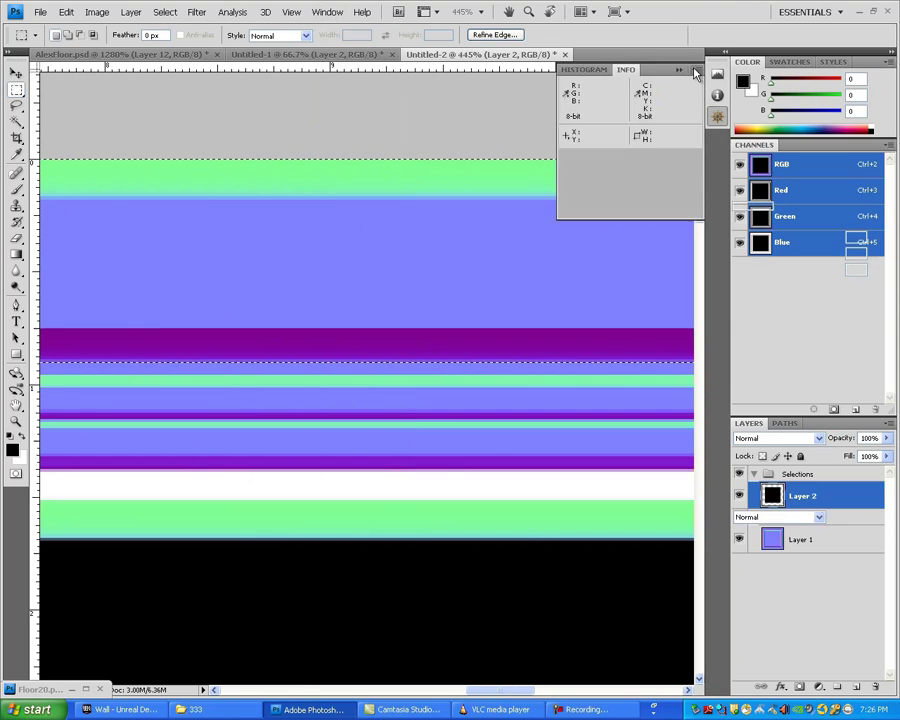
left_click(696, 72)
left_click(735, 118)
left_click(860, 84)
Trim the selection's end at the upper-right corner block and fill the selected top strip with white
left_click_drag(647, 179, 628, 228)
left_click_drag(643, 383, 598, 88)
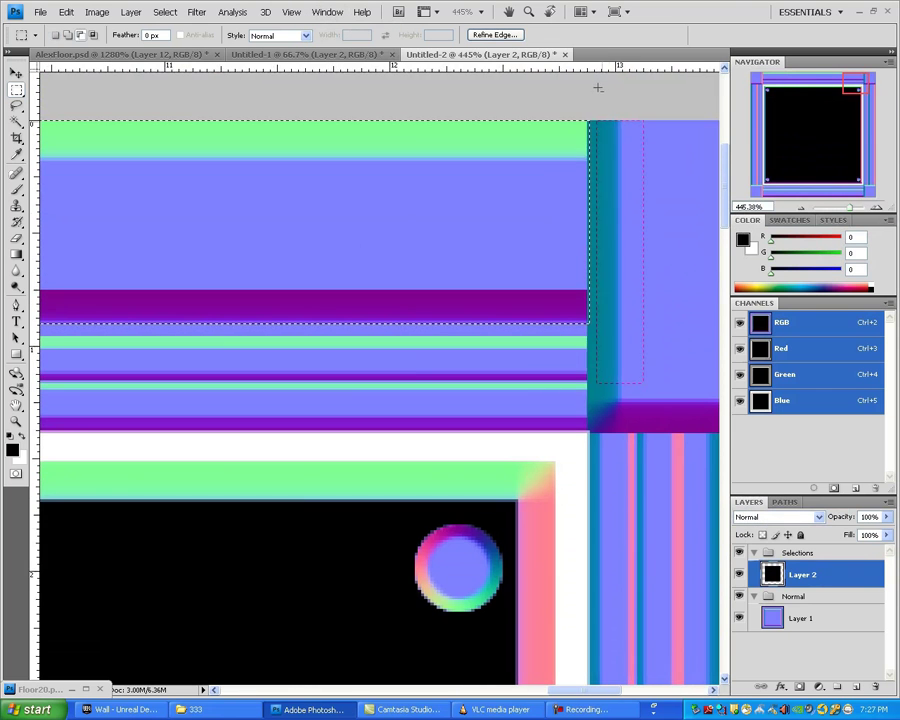
key("x")
key("alt+BackSpace")
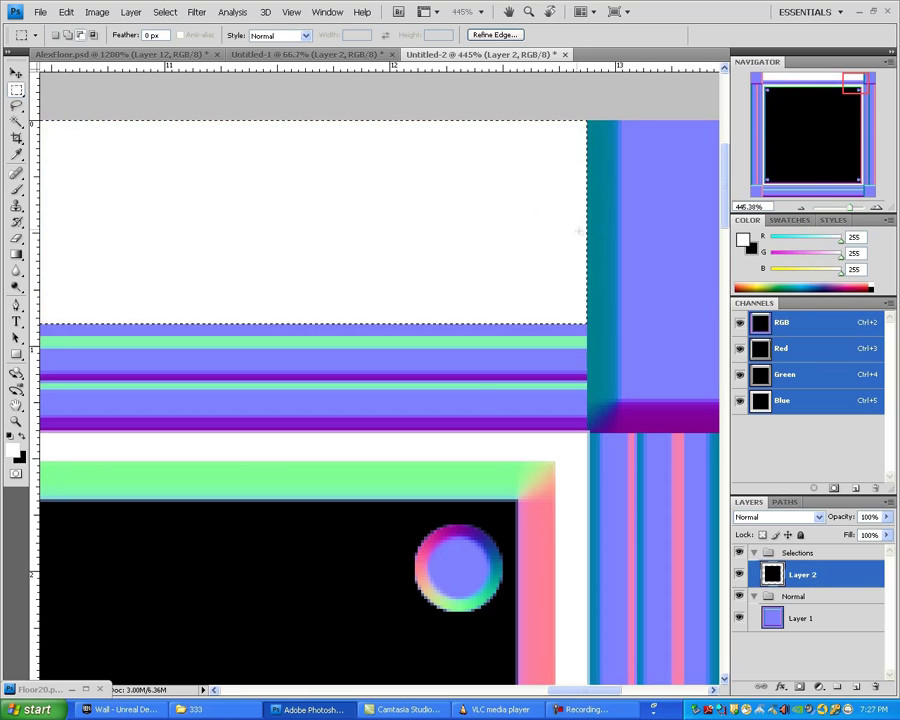
Duplicate the white top strip onto the outer part of the bottom border
scroll(542, 229, "down", 10)
scroll(470, 150, "up", 1)
key("v")
key("alt+v")
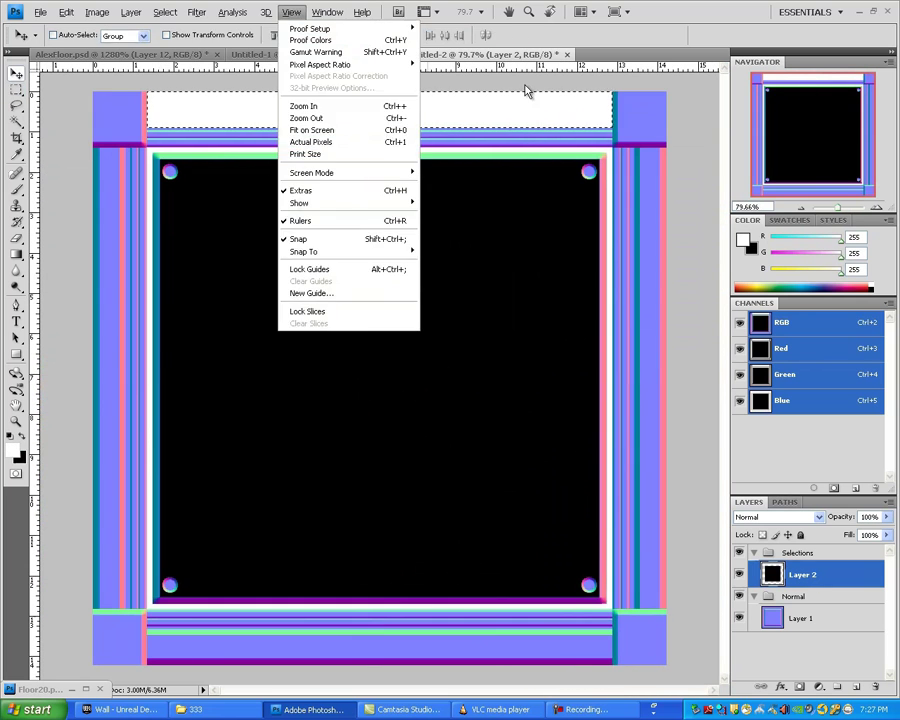
key("Escape")
left_click_drag(450, 125, 509, 624)
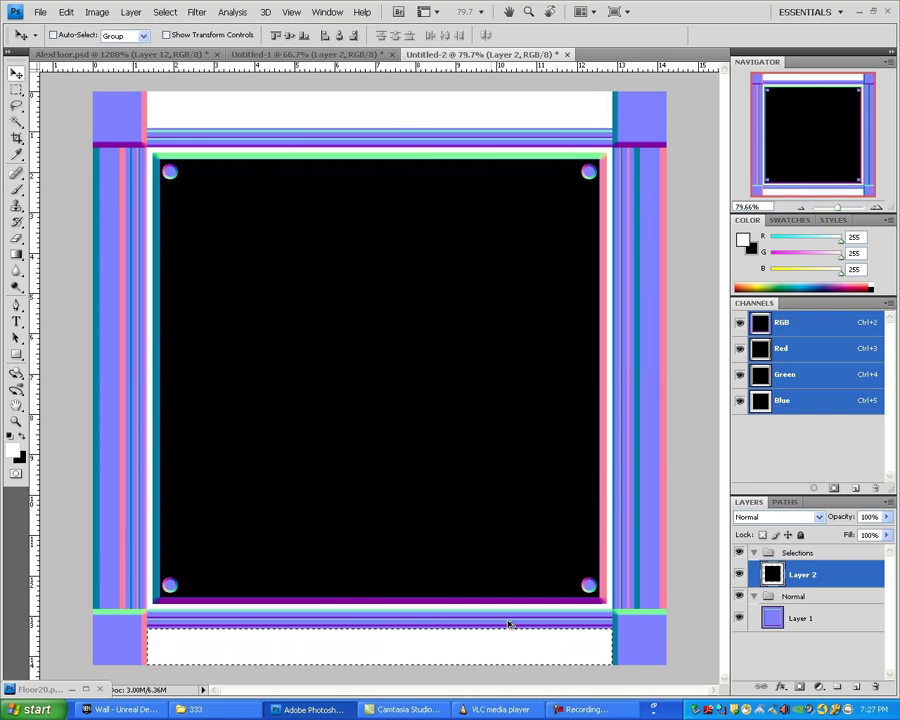
Copy the white top and bottom strips to a new layer and rotate them onto the left and right borders
key("w")
left_click(418, 114, "shift")
key("ctrl+j")
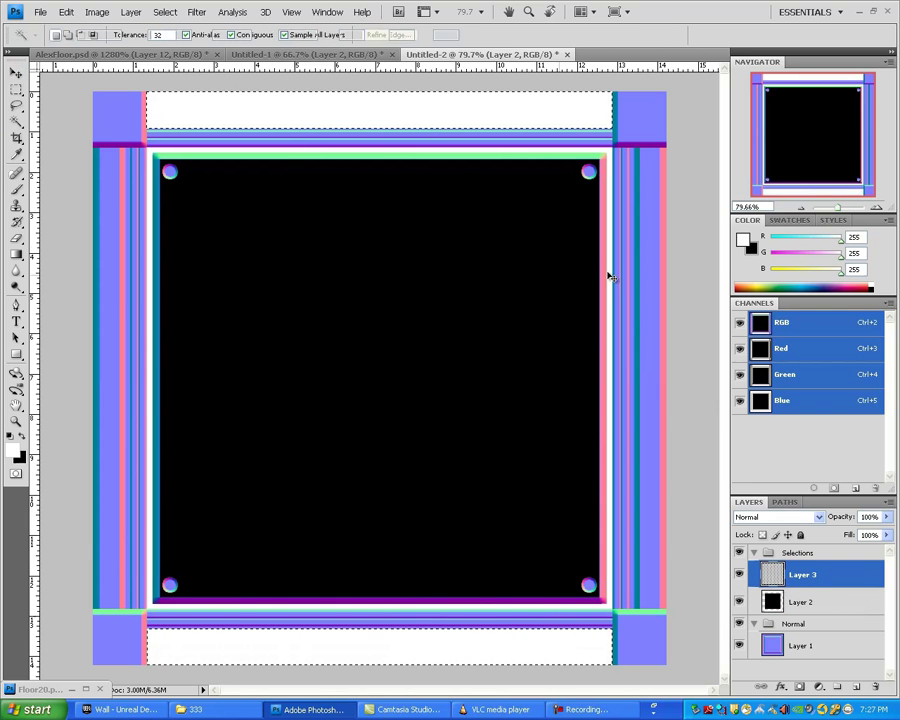
key("ctrl+t")
left_click_drag(624, 274, 620, 467)
key("Escape")
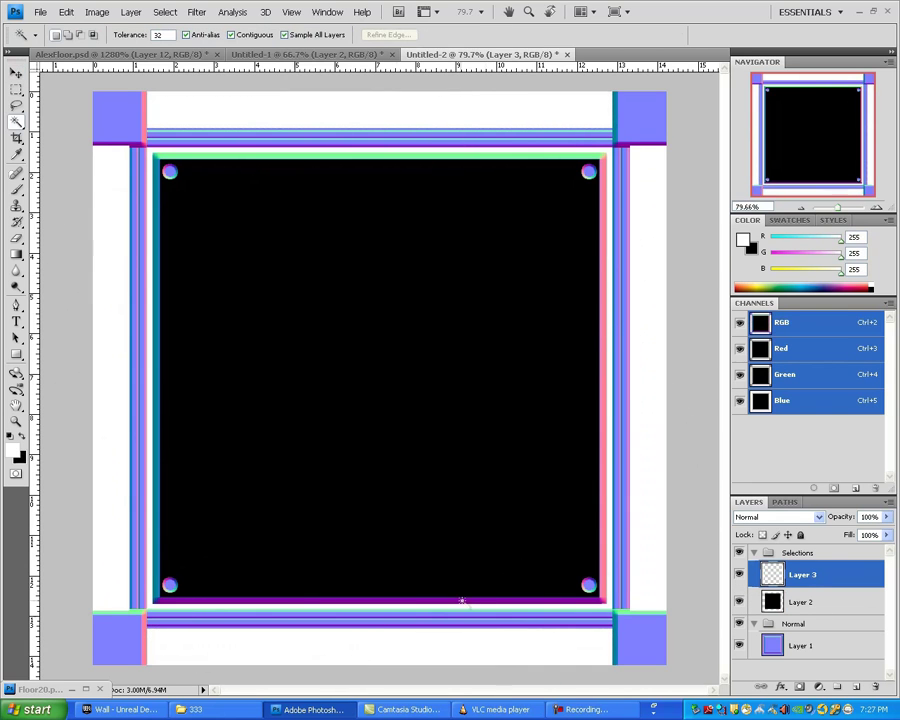
Delete the white overlap of the side strips on Layer 3 from all four corner blocks
scroll(462, 601, "up", 2)
left_click_drag(476, 530, 325, 328)
scroll(570, 444, "up", 9)
key("m")
left_click_drag(545, 422, 415, 360)
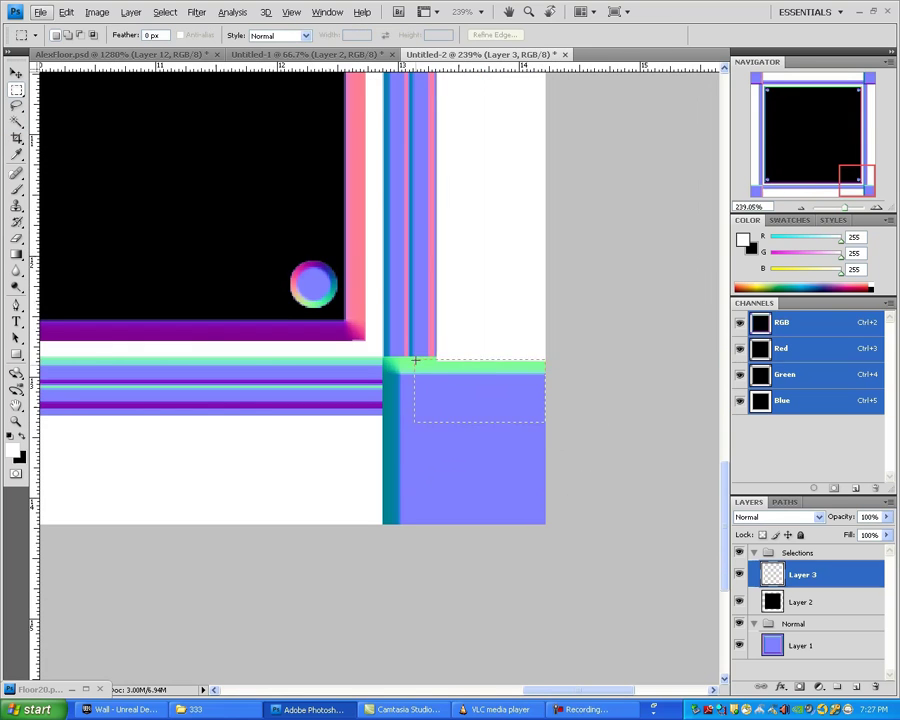
left_click_drag(850, 171, 836, 78)
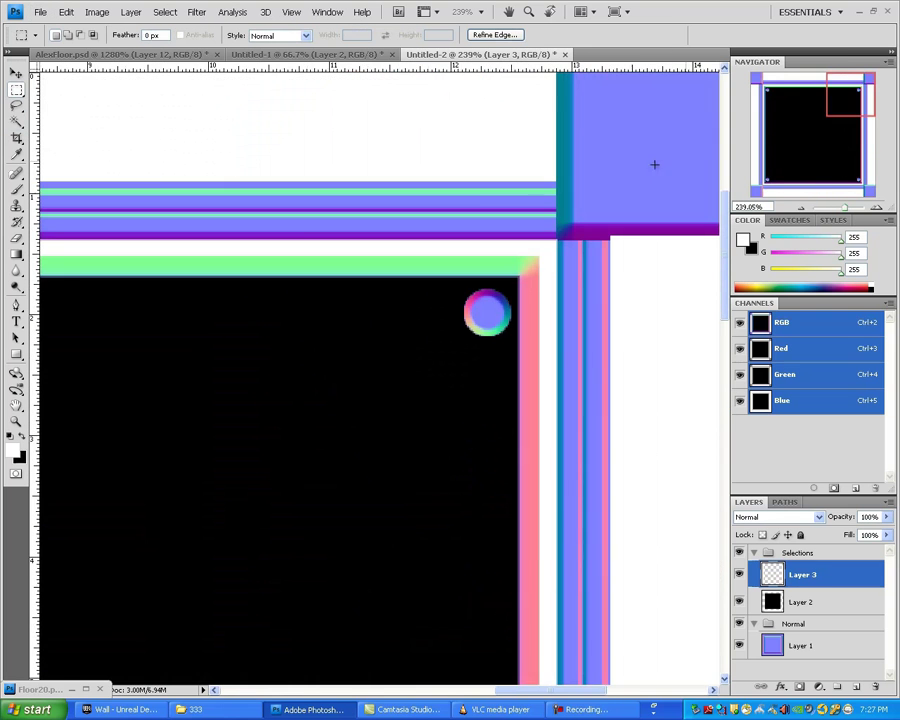
left_click_drag(586, 192, 460, 196)
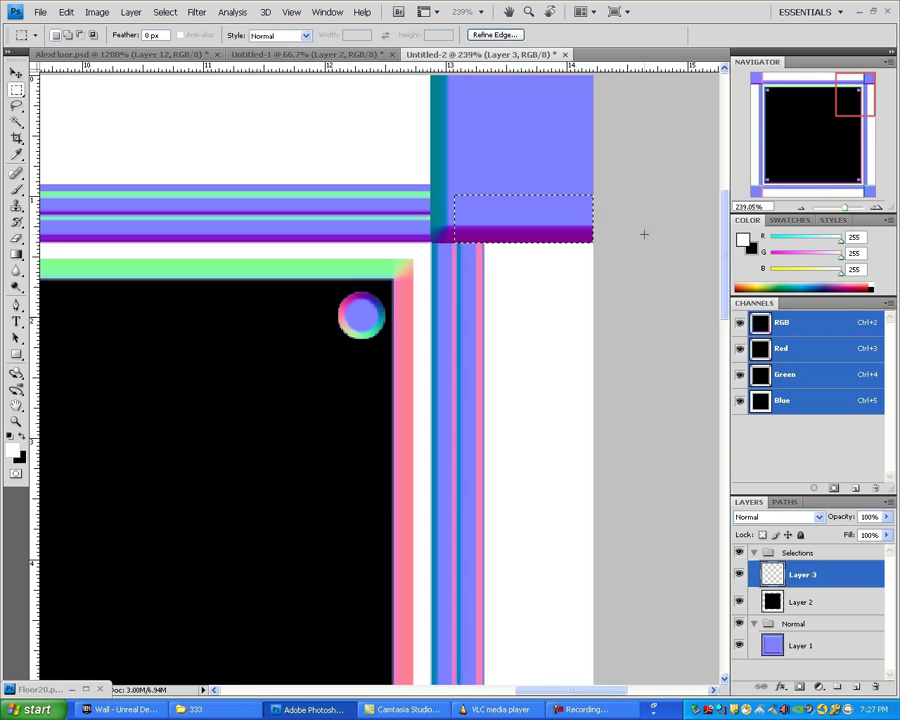
scroll(450, 220, "left", 10)
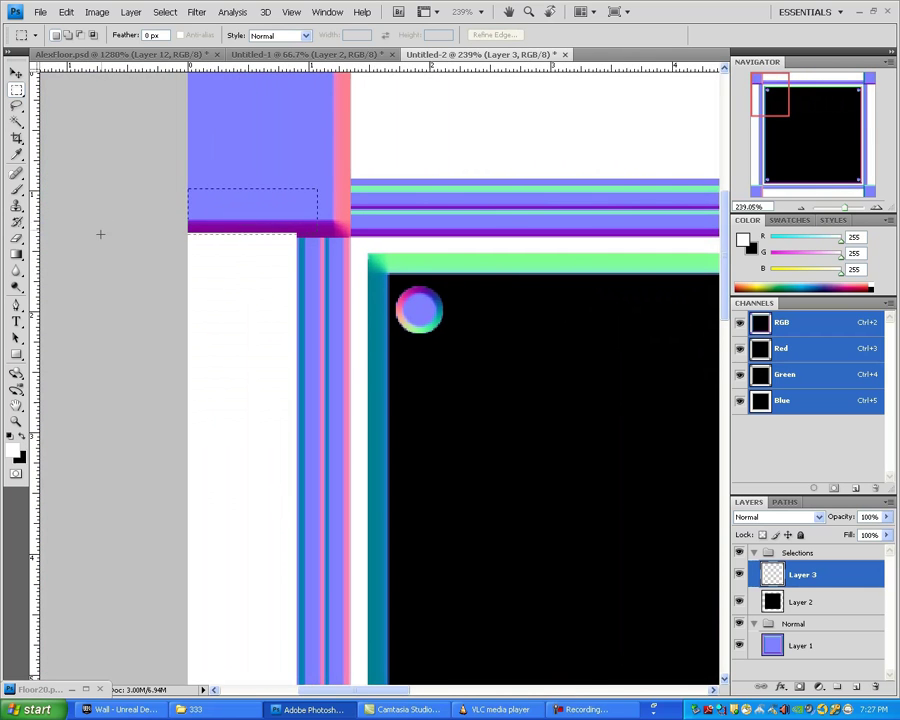
scroll(98, 231, "down", 10)
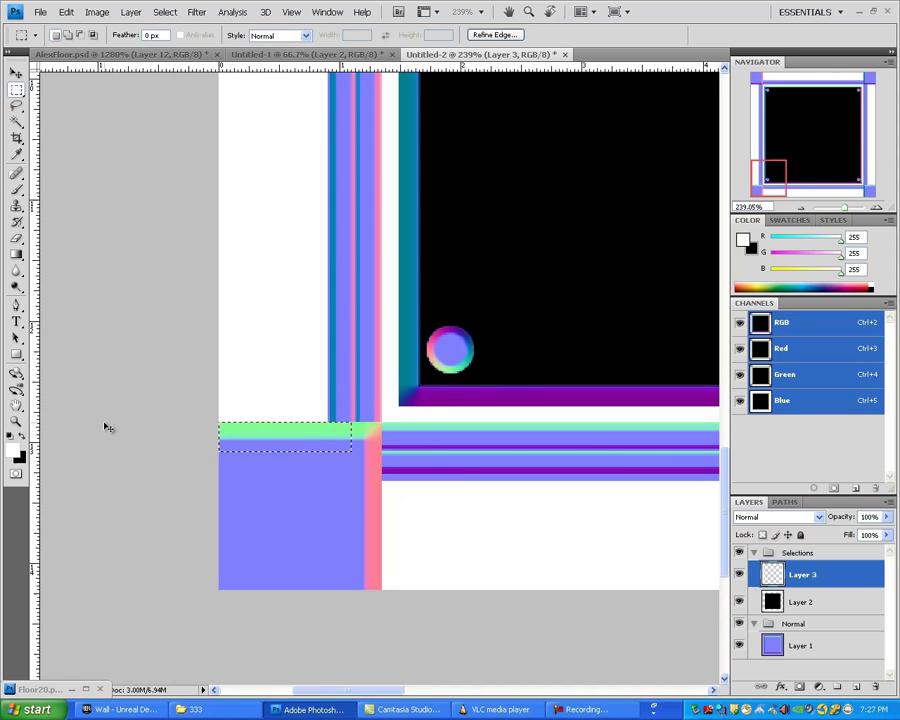
Merge the side strips on Layer 3 into Layer 2
key("z")
key("ctrl+0")
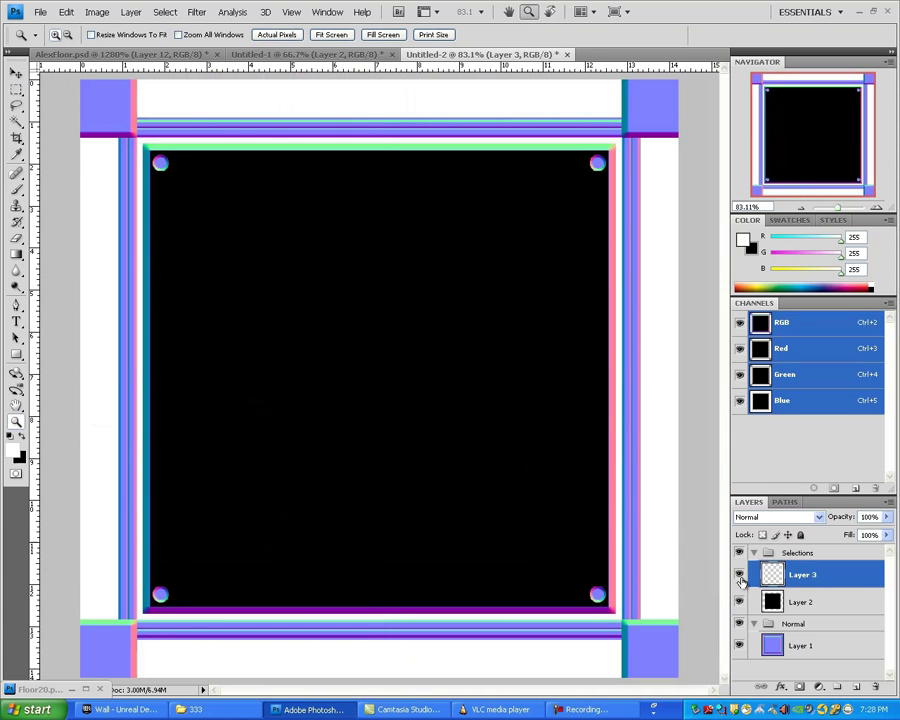
key("Delete")
Select the white bottom strip and stretch its upper edge slightly up to the thin purple band
scroll(197, 597, "up", 1)
left_click_drag(344, 516, 348, 305)
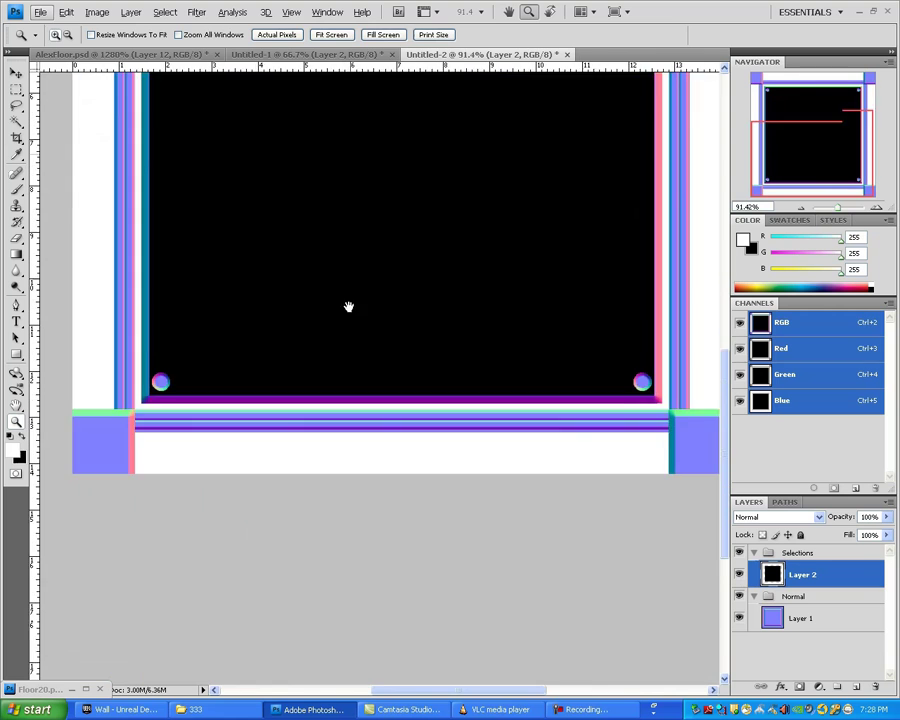
scroll(163, 454, "up", 3)
left_click_drag(225, 434, 453, 420)
key("w")
left_click(540, 441)
left_click_drag(558, 446, 279, 427)
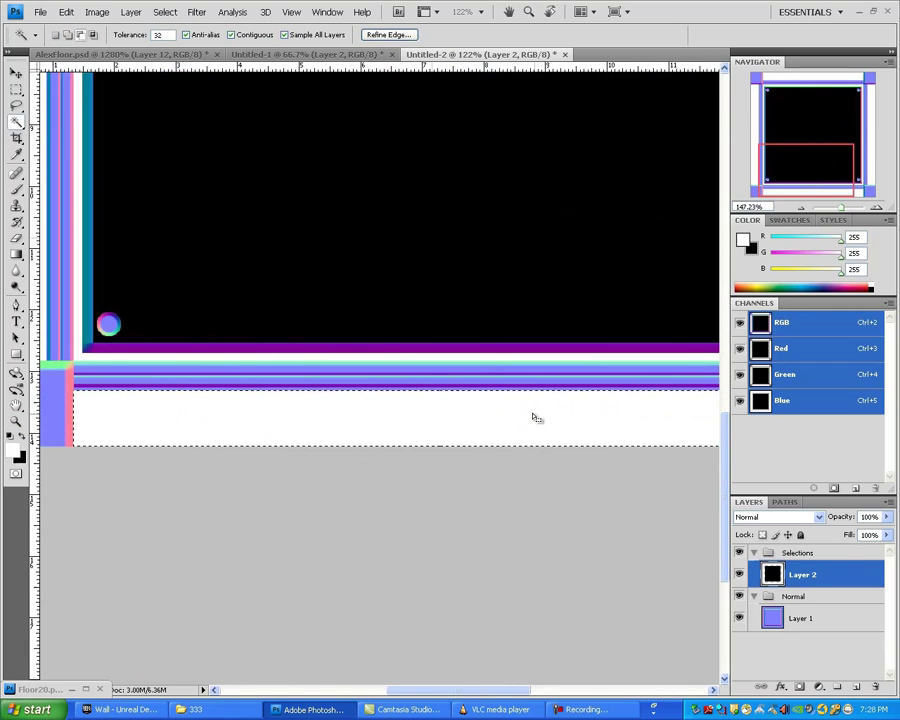
scroll(534, 418, "up", 2)
key("ctrl+t")
left_click_drag(404, 397, 404, 394)
key("Return")
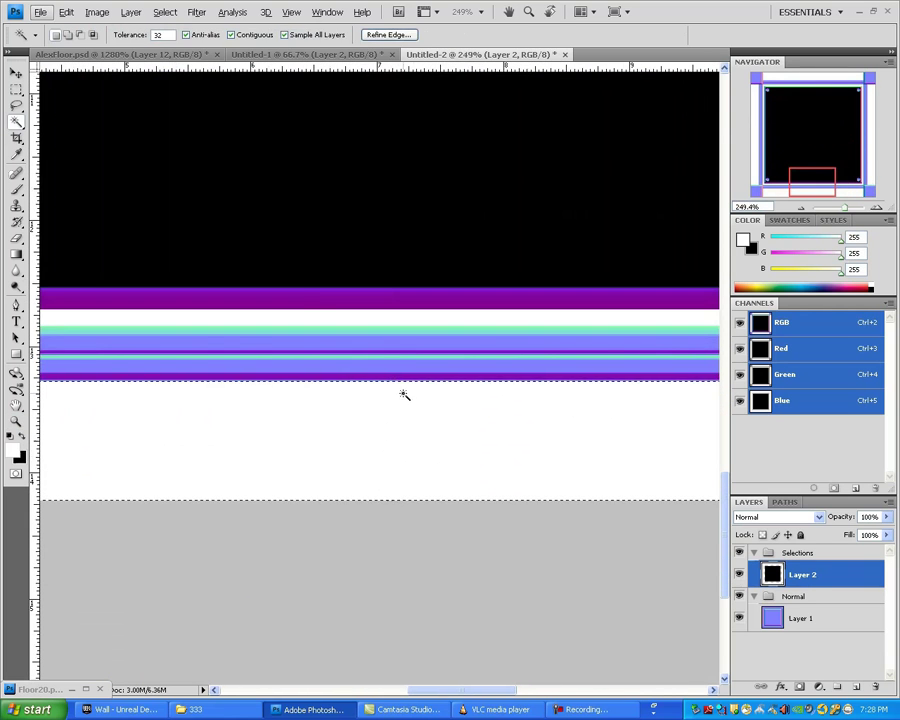
Deselect the bottom strip, view the whole image and close the Adjustments and Masks panel group
key("z")
right_click(418, 392)
left_click(432, 399)
key("w")
key("alt+w")
key("d")
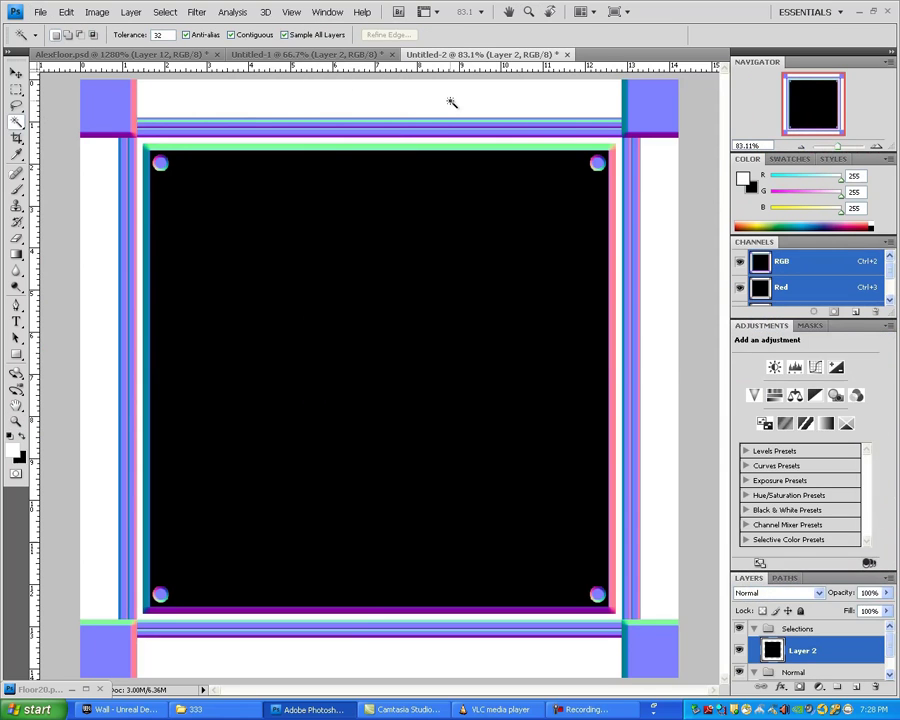
left_click(888, 326)
left_click(815, 582)
Select the white top strip on Layer 2, stretch its lower edge slightly down to the green band, and deselect it
scroll(412, 131, "up", 3)
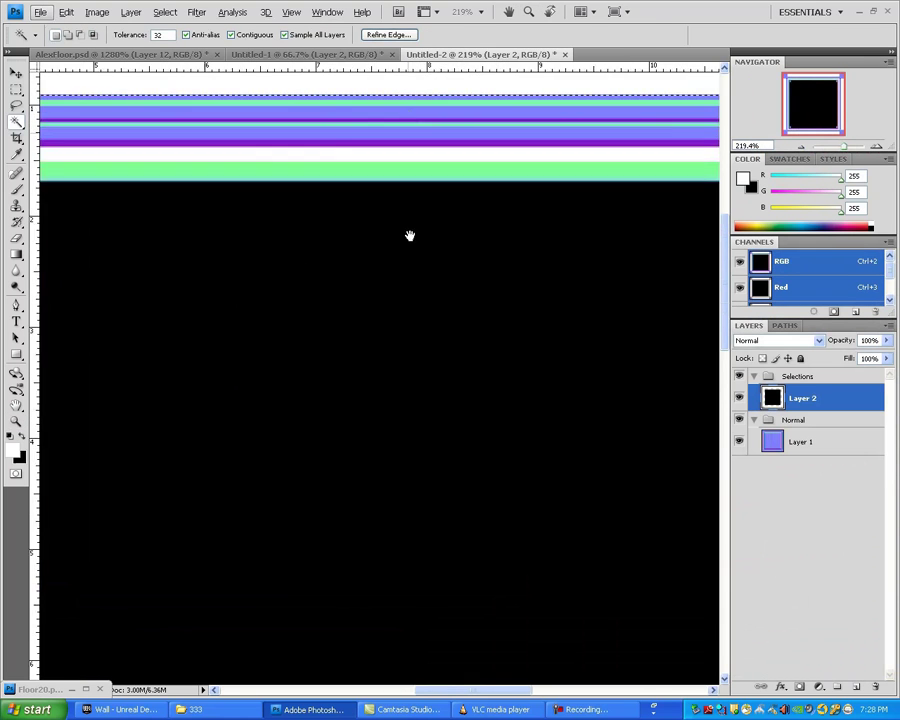
left_click_drag(410, 235, 411, 486)
scroll(412, 349, "up", 2)
key("ctrl+t")
scroll(410, 348, "up", 1)
left_click_drag(221, 350, 222, 366)
key("z")
right_click(309, 337)
left_click(326, 346)
key("ctrl+d")
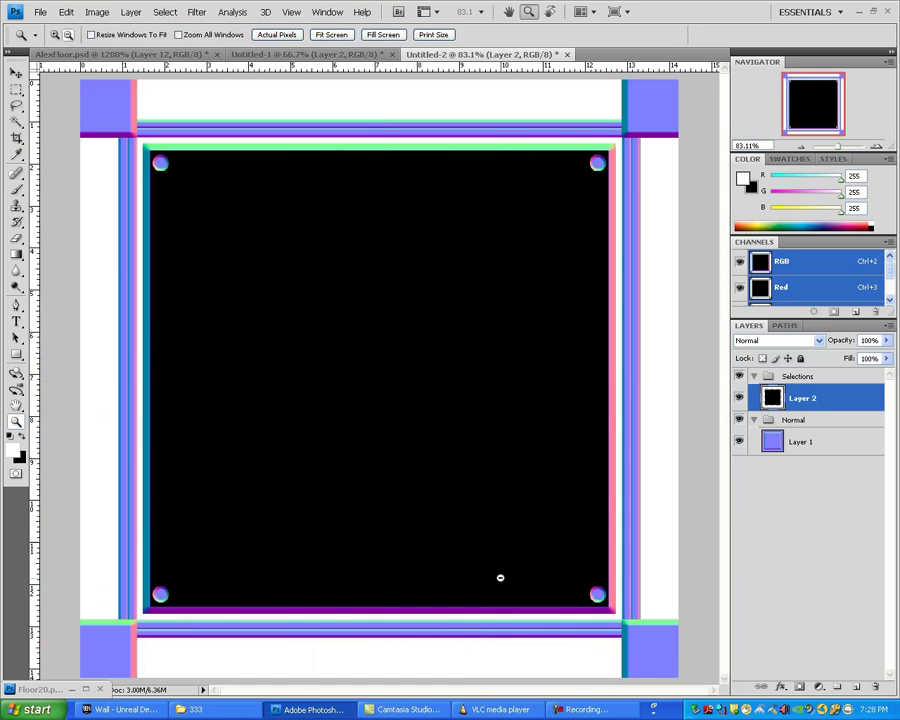
Select the round studs at the four corners of the inner panel and fill them with white on Layer 2
scroll(500, 577, "up", 2)
left_click_drag(506, 609, 500, 571)
key("w")
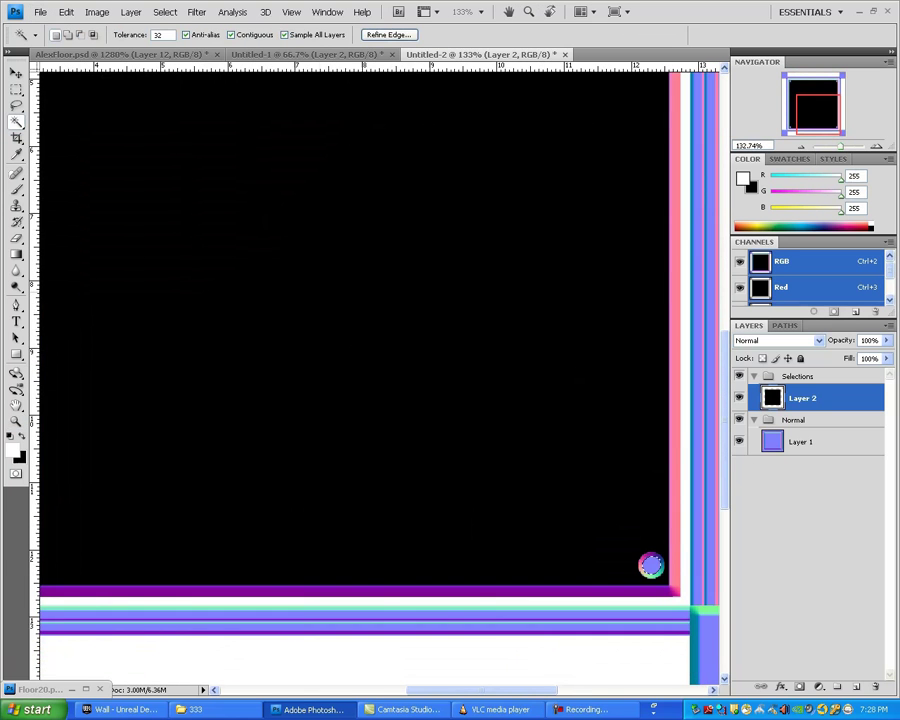
left_click_drag(256, 584, 638, 577)
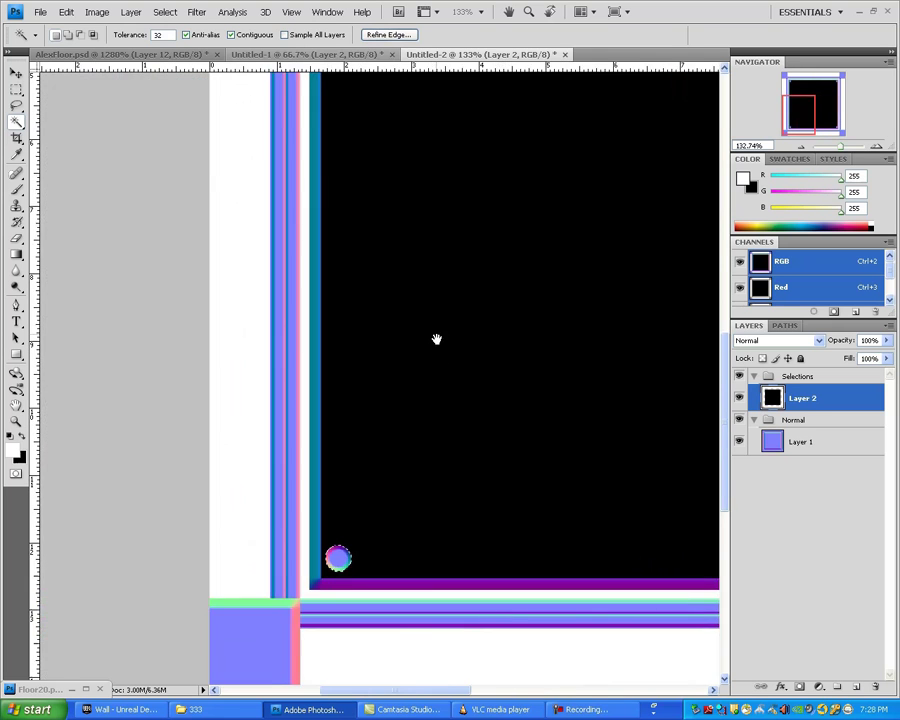
scroll(436, 339, "up", 5)
scroll(607, 399, "right", 5)
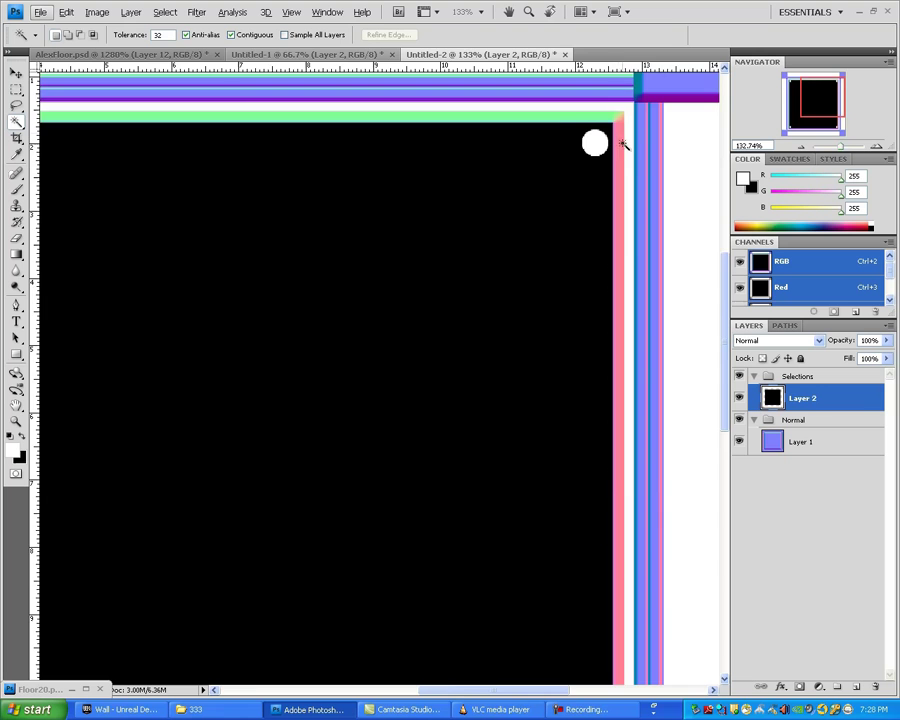
Fill the inner panel including its coloured bevel edges with black on Layer 2, excluding the four white circles
scroll(622, 145, "up", 5)
key("m")
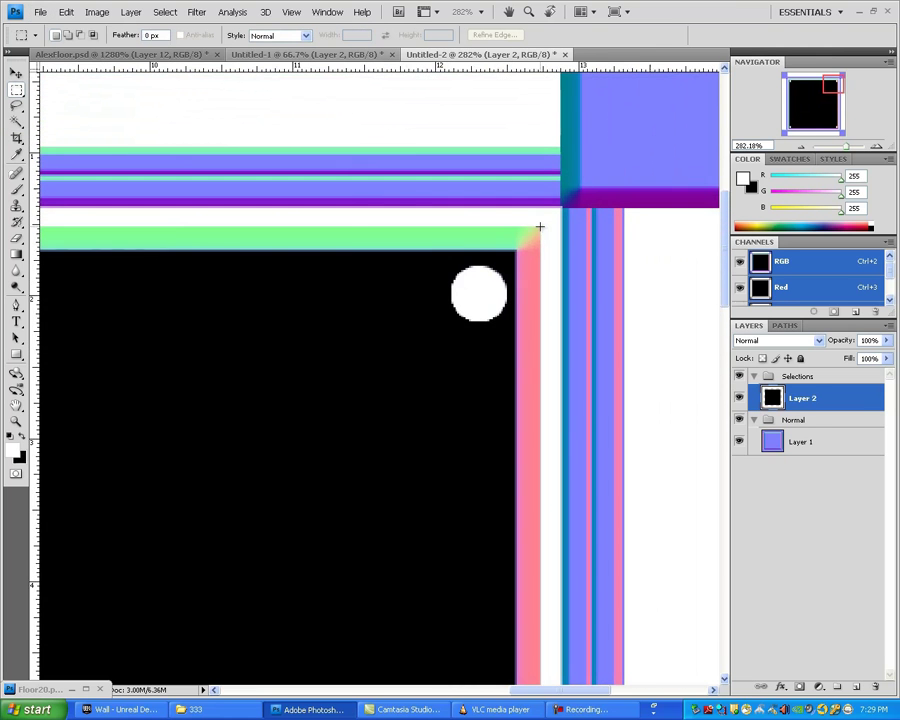
left_click_drag(345, 376, 167, 624)
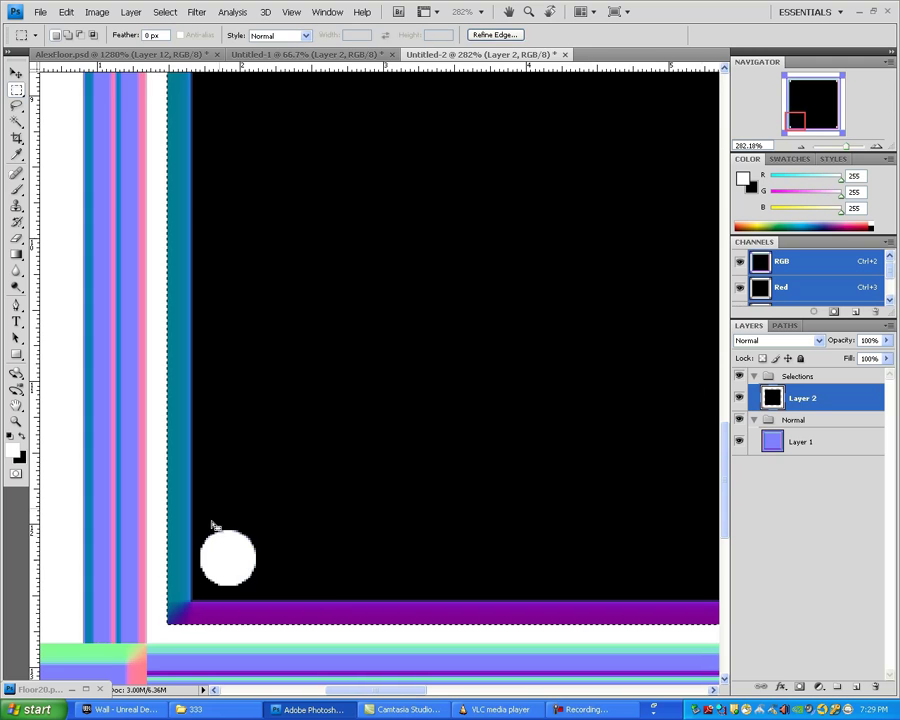
key("w")
scroll(512, 253, "down", 8)
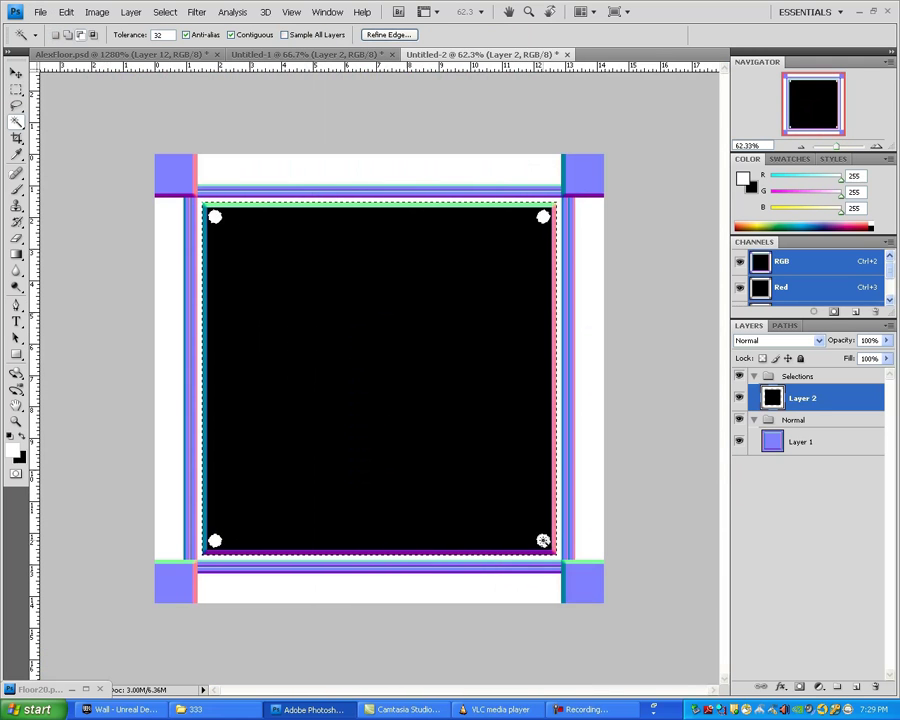
key("x")
key("ctrl+d")
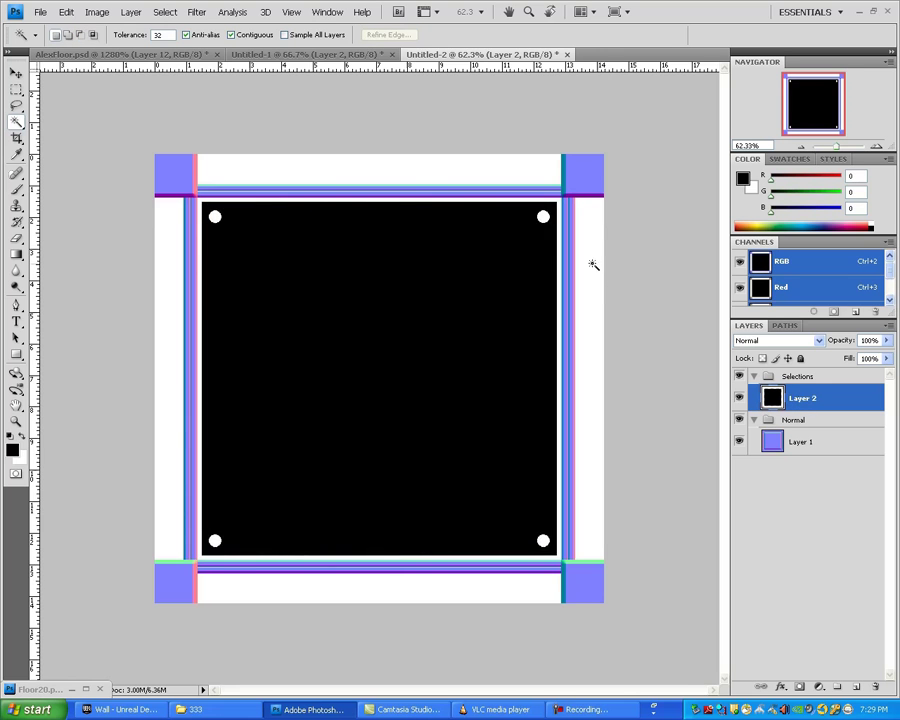
Select the top-right corner block, fill it with white on a new layer, and darken it to mid grey with Hue/Saturation
scroll(609, 156, "up", 5)
key("m")
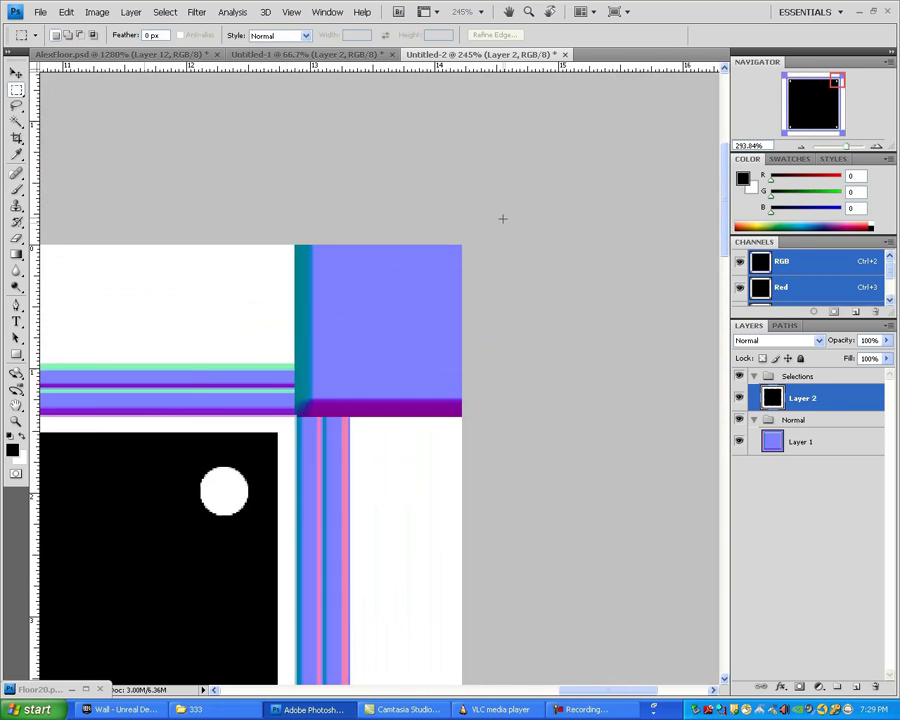
scroll(502, 218, "up", 2)
left_click_drag(201, 508, 443, 258)
left_click(856, 687)
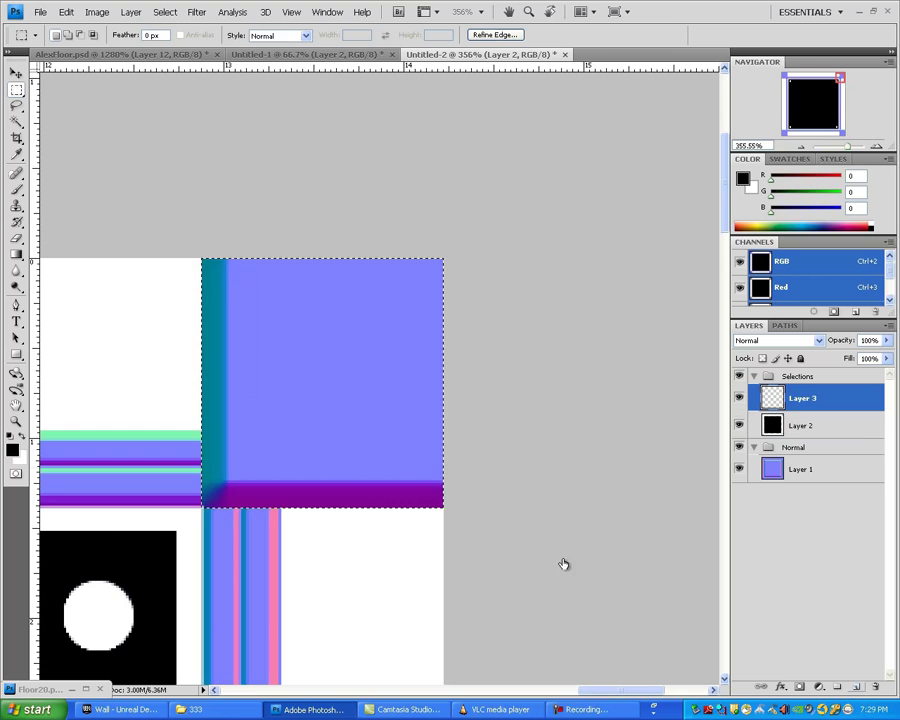
key("x")
key("alt+BackSpace")
key("ctrl+u")
left_click_drag(418, 324, 389, 327)
key("Return")
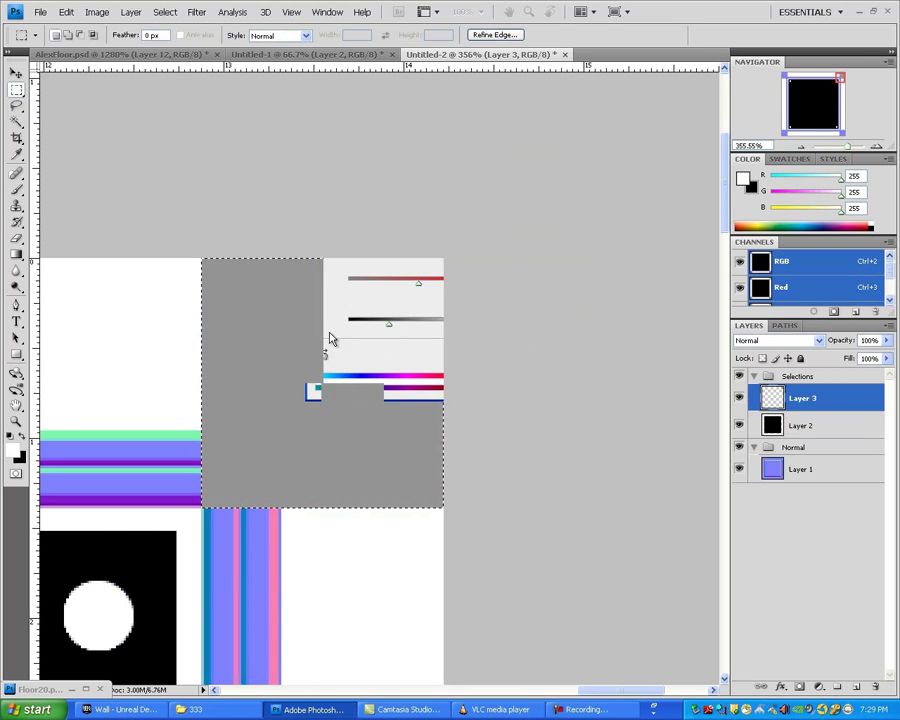
Copy the mid grey block onto the other three corners and merge the copies into Layer 3
scroll(283, 374, "down", 7)
key("ctrl+d")
key("v")
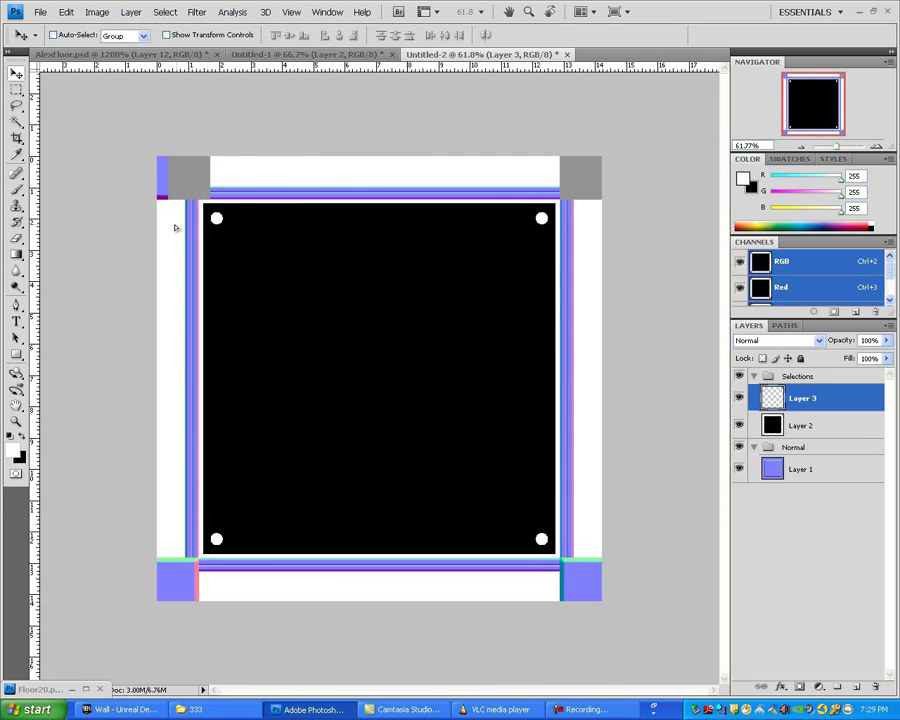
left_click_drag(175, 228, 167, 226)
key("ctrl+e")
left_click_drag(576, 197, 480, 455)
key("ctrl+e")
Select the white right strip on Layer 2 and widen it to about 101.5% so its inner edge meets the pink band
scroll(566, 400, "up", 3)
scroll(482, 455, "up", 2)
scroll(481, 455, "up", 2)
key("m")
left_click(787, 424)
key("w")
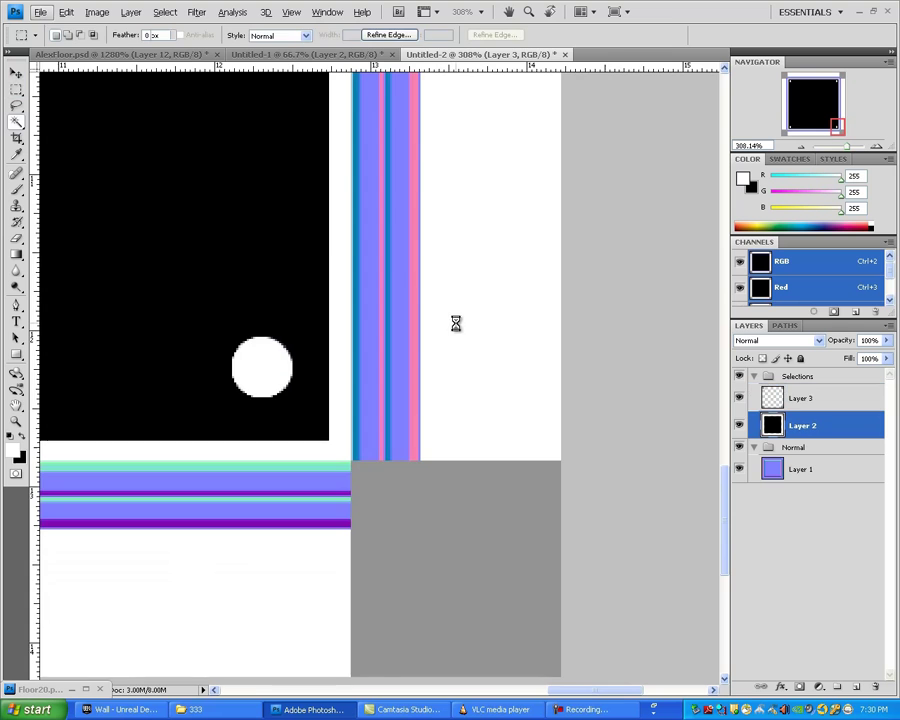
left_click(457, 322)
left_click_drag(460, 322, 468, 610)
left_click_drag(474, 140, 479, 575)
left_click_drag(472, 170, 482, 600)
mouse_move(471, 205)
left_mouse_down()
mouse_move(487, 577)
mouse_move(475, 190)
left_mouse_up()
key("ctrl+t")
left_click_drag(453, 592, 450, 375)
scroll(408, 446, "up", 3)
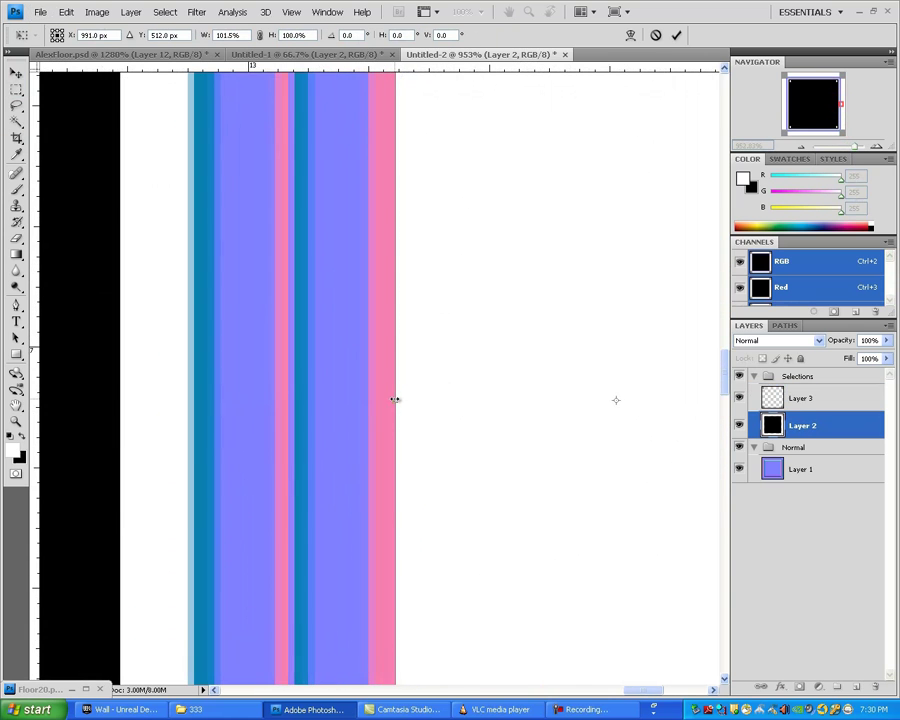
key("Return")
key("w")
scroll(252, 263, "down", 4)
key("ctrl+d")
Select the white left strip on Layer 2 and stretch its inner edge slightly to meet the teal band
left_click_drag(209, 328, 635, 317)
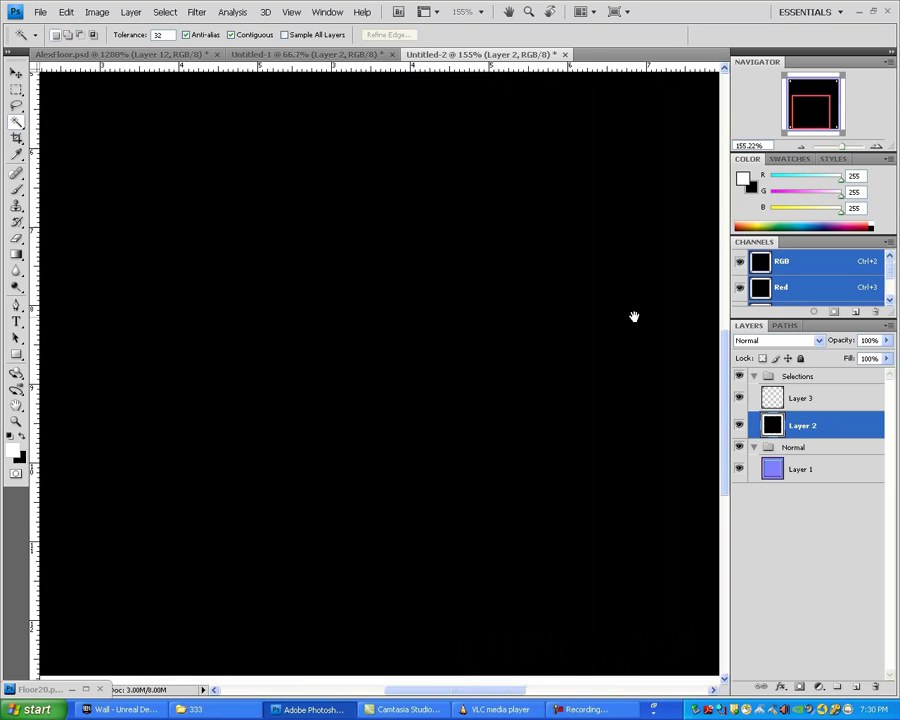
scroll(359, 257, "up", 2)
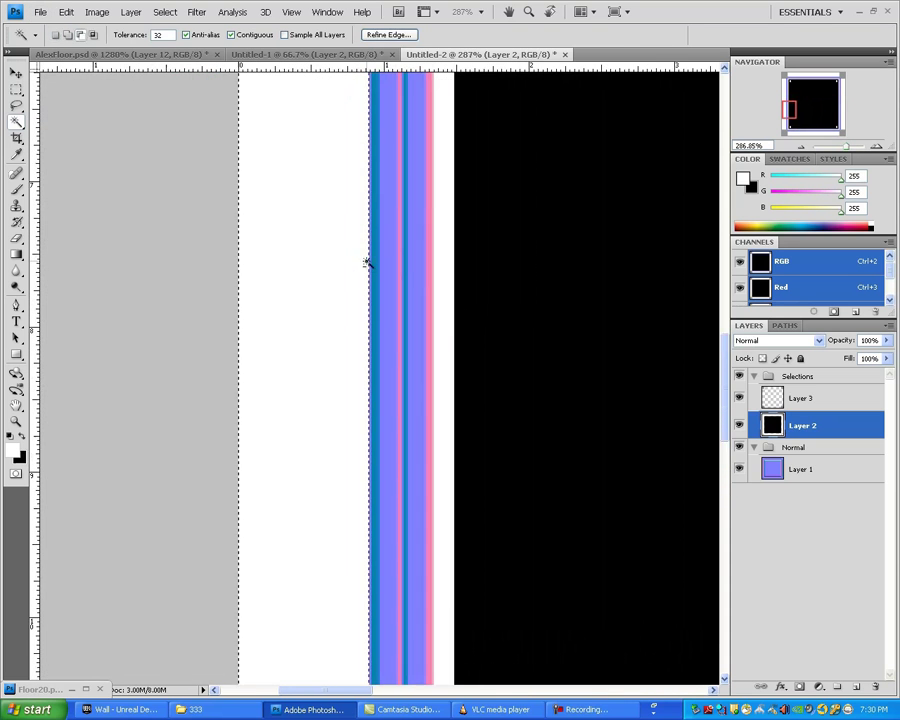
scroll(367, 250, "up", 1)
key("ctrl+t")
scroll(372, 192, "up", 3)
left_click_drag(364, 227, 370, 227)
key("Return")
key("z")
right_click(456, 211)
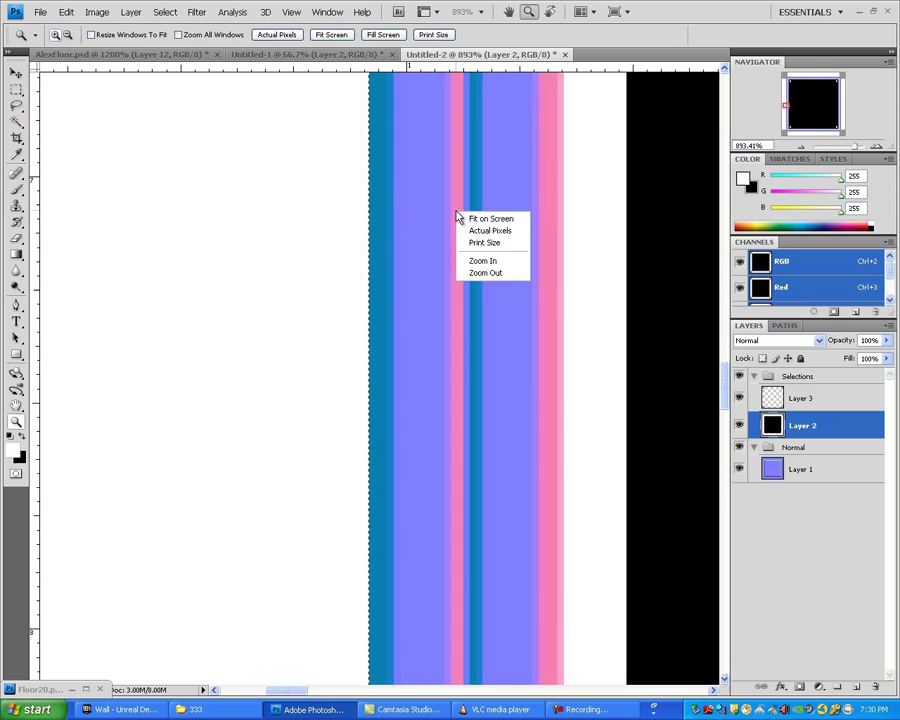
left_click(415, 248)
Select the outer band of the left frame strip, fill it with white on a new layer, and darken it to light grey
scroll(542, 382, "down", 1)
left_click_drag(385, 550, 341, 131)
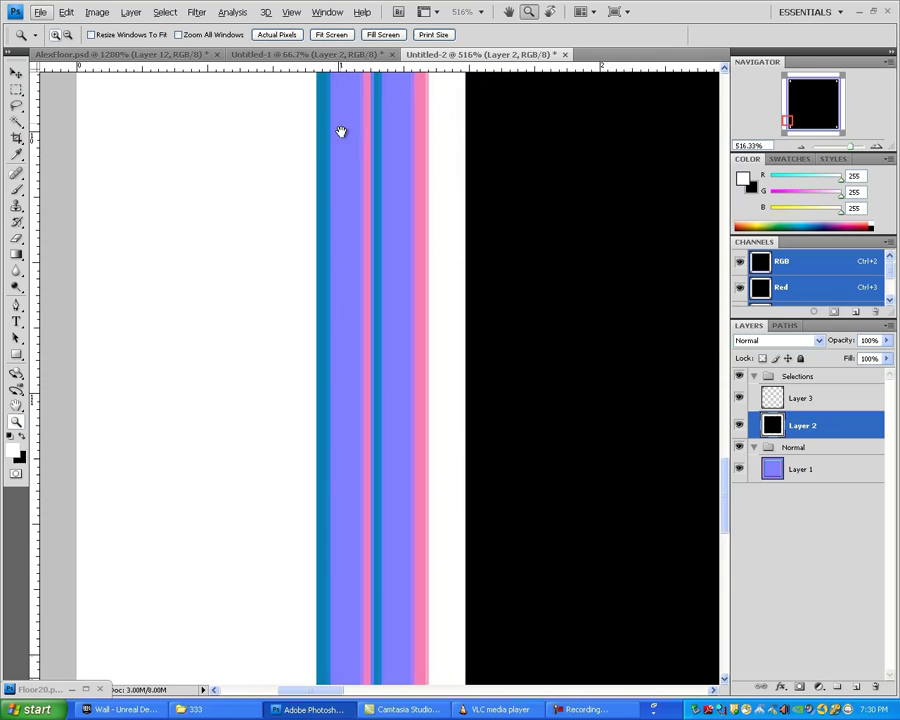
scroll(338, 530, "down", 5)
key("m")
scroll(396, 378, "up", 6)
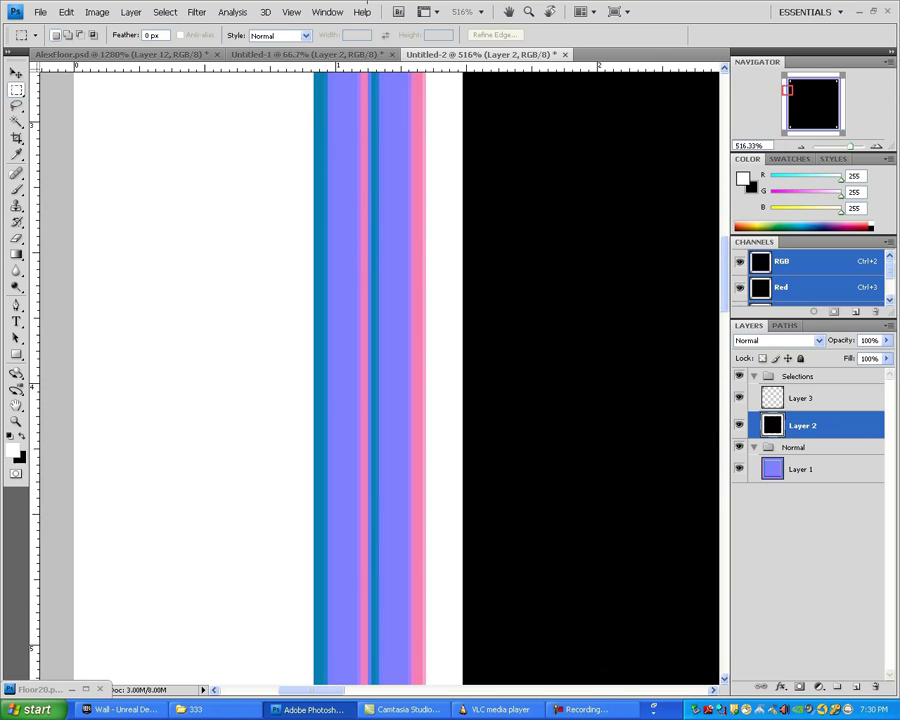
scroll(396, 378, "up", 5)
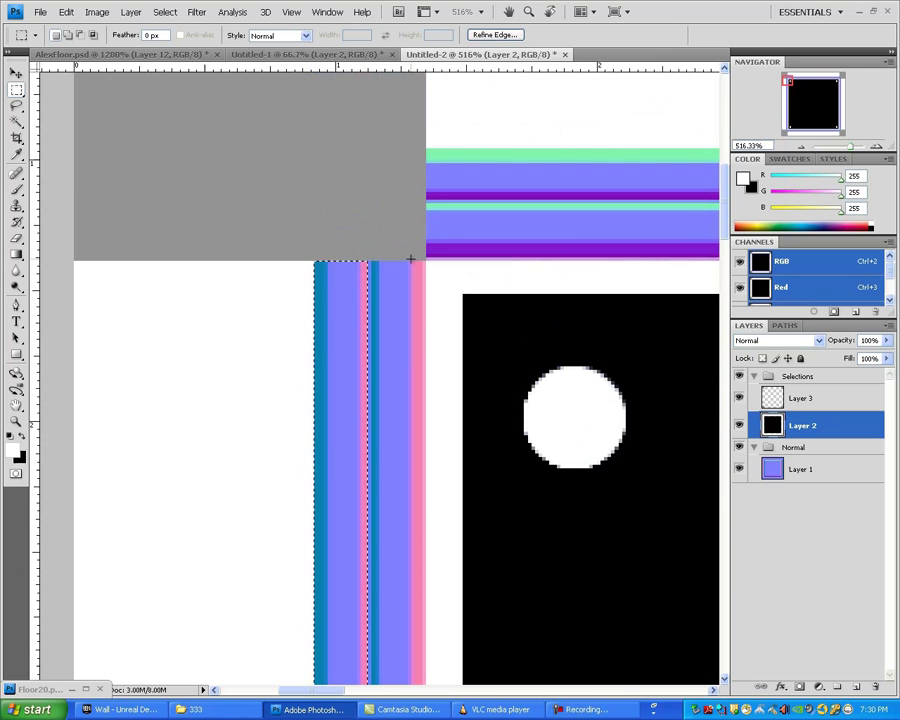
left_click(855, 687)
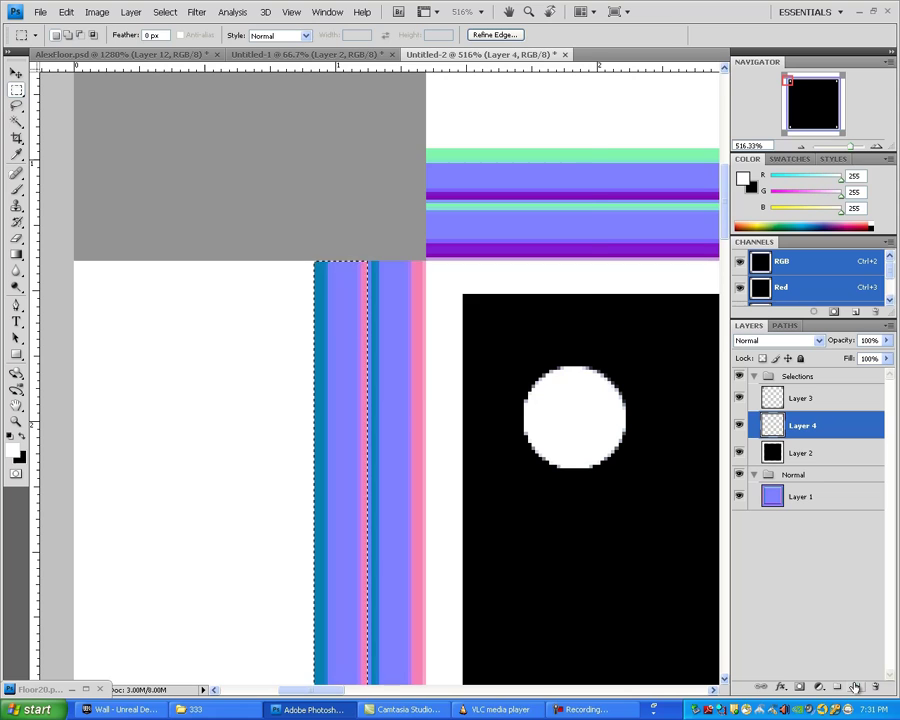
key("ctrl+u")
left_click_drag(418, 324, 403, 324)
left_click(558, 174)
Duplicate the light grey band over the inner band of the left frame strip, nudge it into alignment, and merge it into Layer 4
key("v")
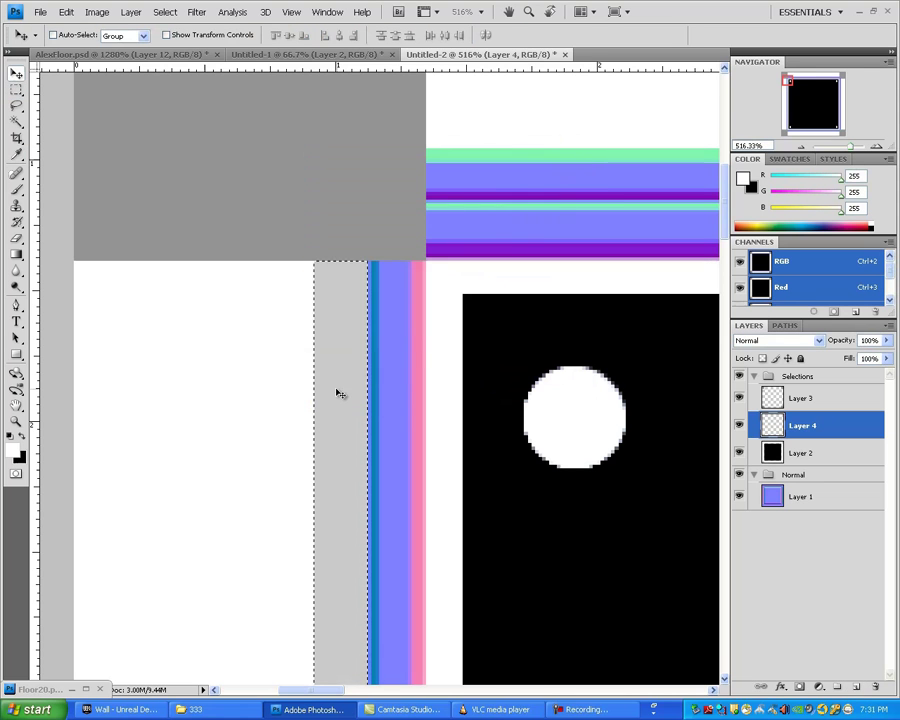
left_click_drag(380, 393, 402, 394)
key("ctrl+t")
key("Escape")
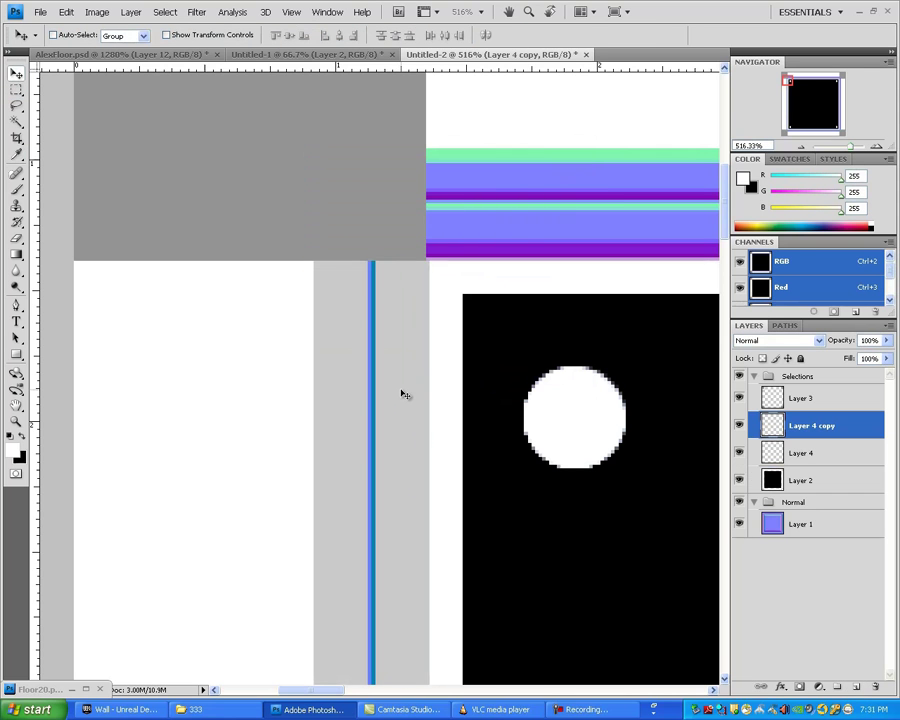
key("Left")
key("Left")
key("Right")
key("z")
key("ctrl+0")
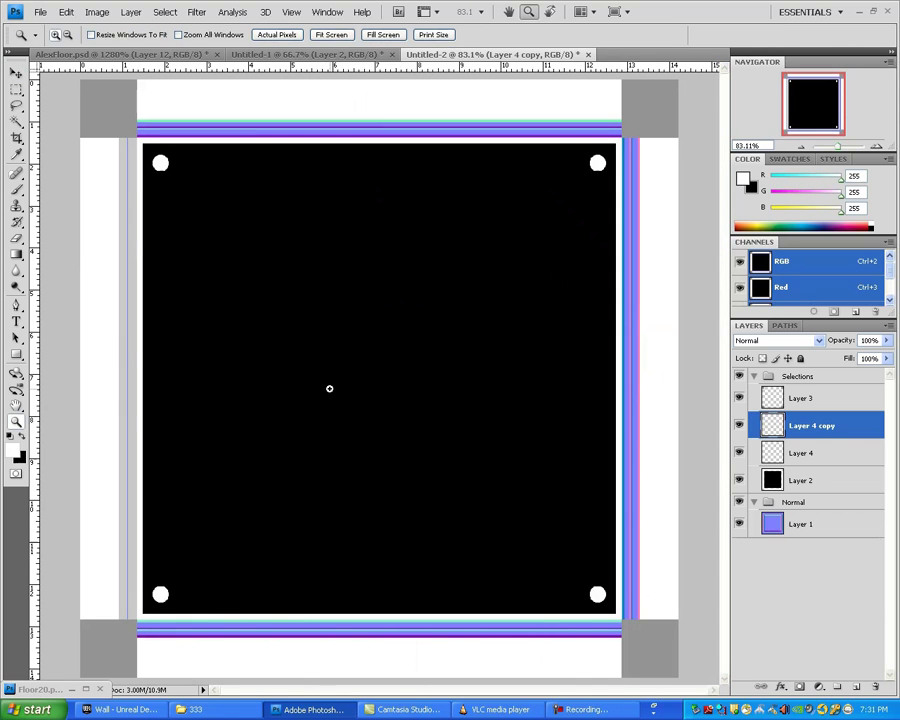
key("ctrl+e")
Copy the pair of light grey bands onto the right frame strip and merge the copy into Layer 4
key("v")
left_click_drag(129, 353, 634, 337)
scroll(632, 337, "up", 8)
scroll(516, 298, "down", 7)
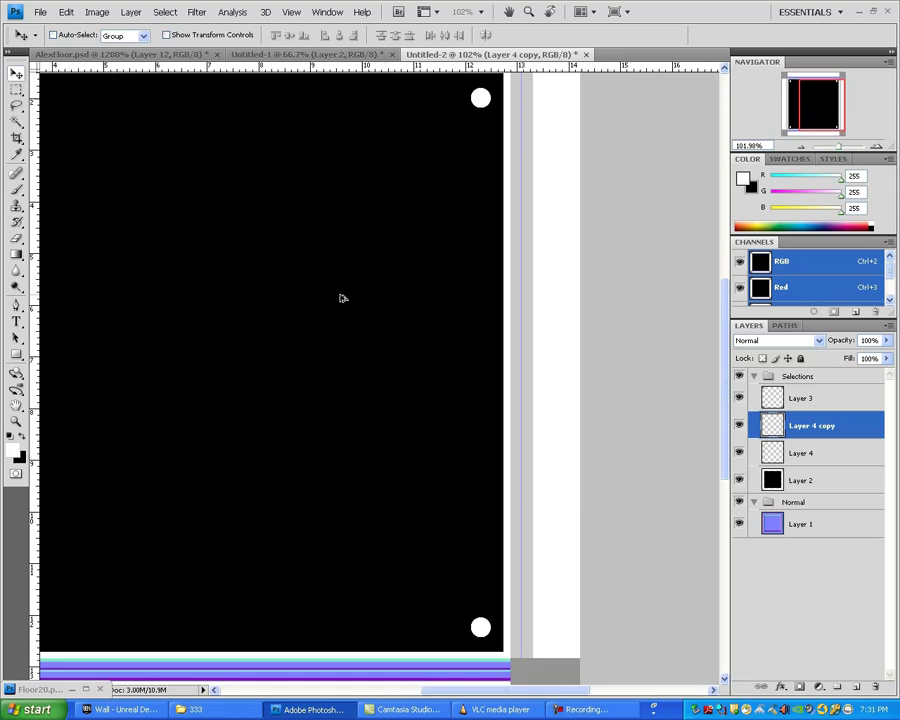
scroll(342, 298, "down", 2)
key("ctrl+e")
Try to rotate the light grey side bands and a duplicate of them onto the top and bottom frame strips
key("ctrl+t")
left_click_drag(468, 104, 721, 313)
key("Return")
key("ctrl+z")
key("ctrl+j")
key("ctrl+t")
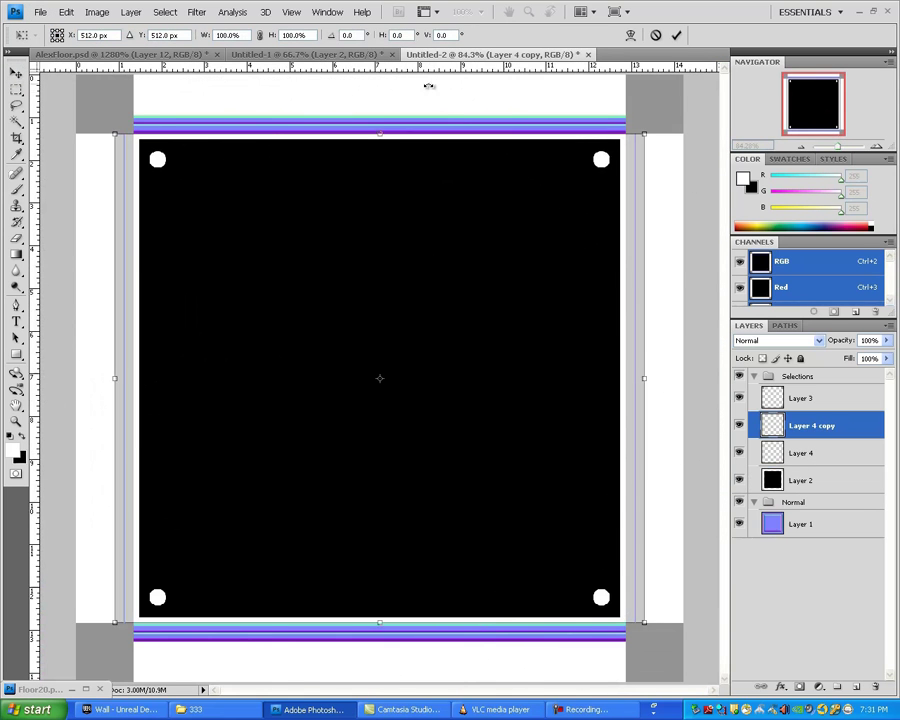
left_click_drag(428, 86, 564, 425)
key("Return")
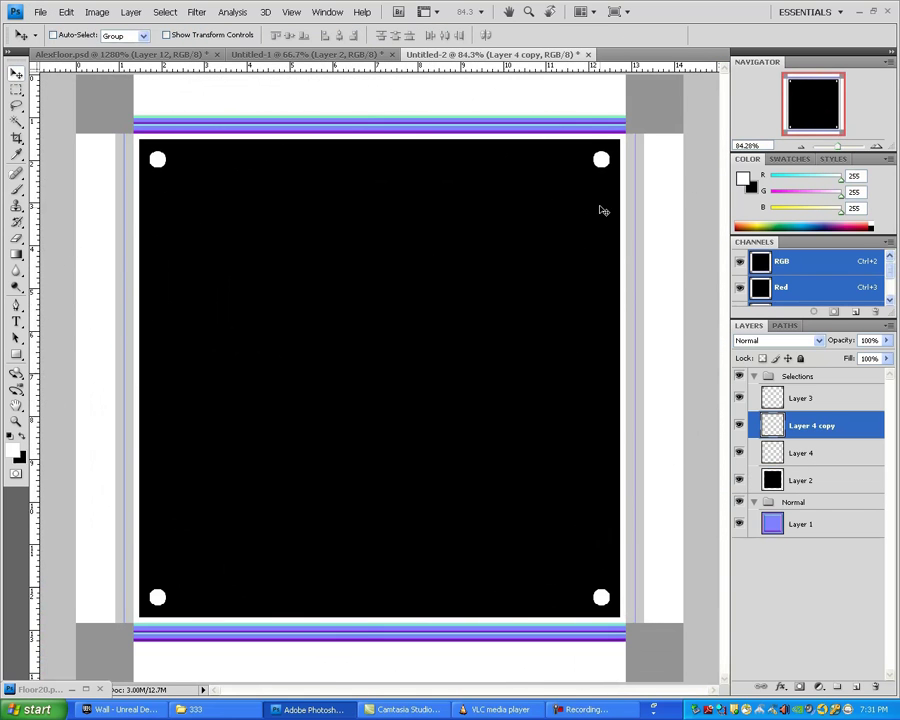
key("ctrl+e")
Sample the light grey and fill the lower band of the top frame strip with it on a new layer
scroll(661, 160, "up", 5)
key("b")
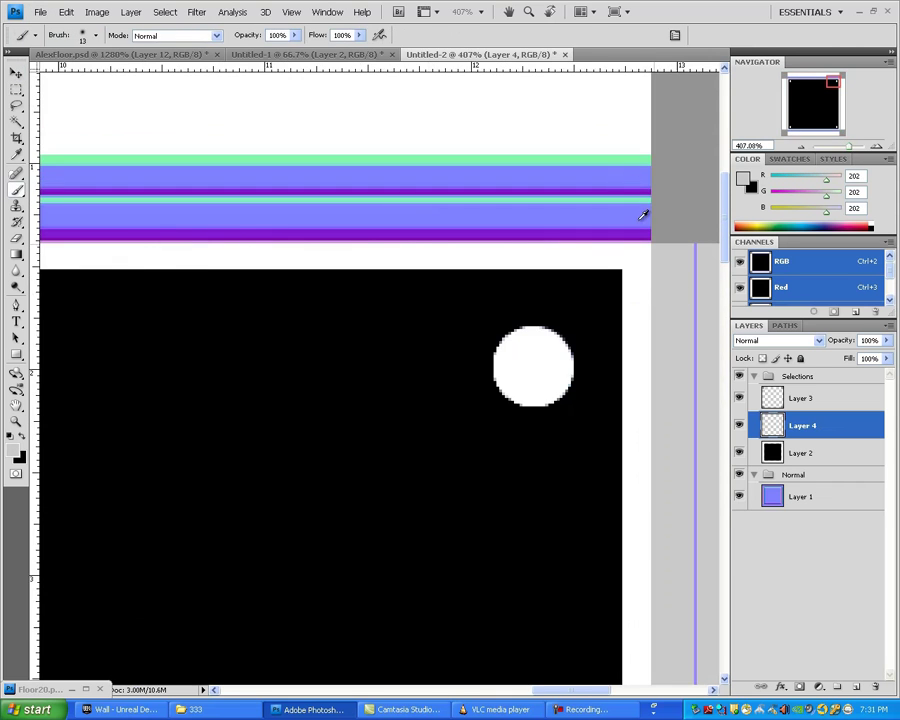
key("m")
scroll(640, 240, "up", 2)
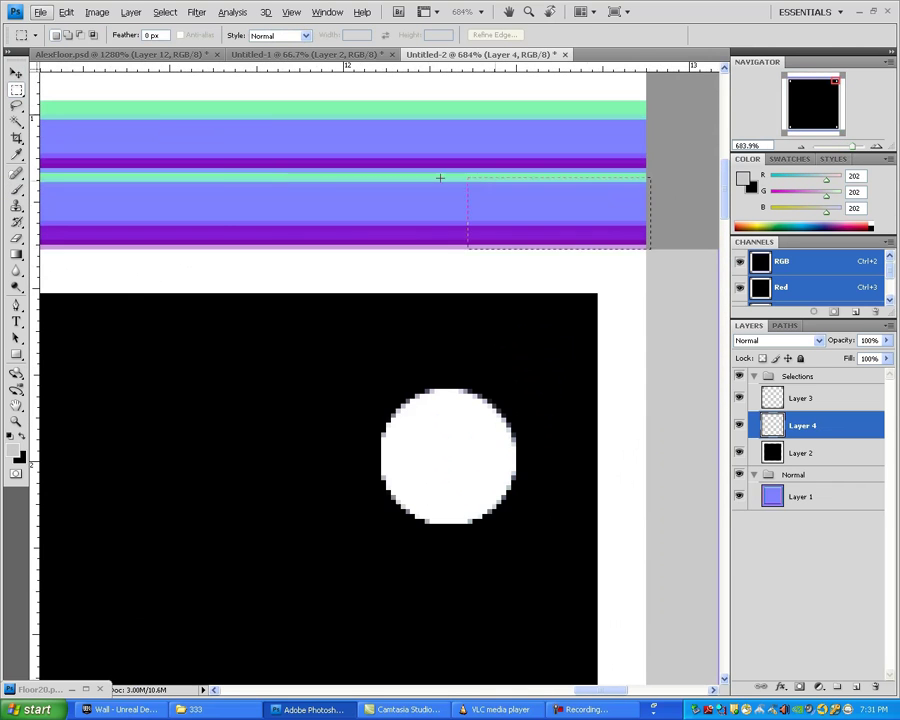
left_click_drag(225, 175, 1, 149)
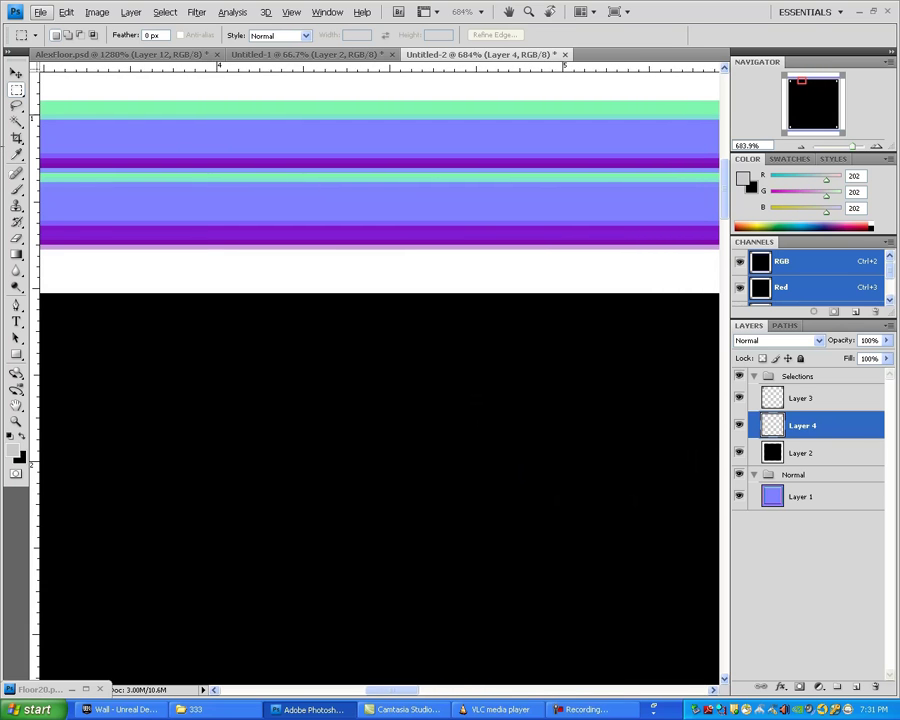
scroll(380, 380, "left", 3)
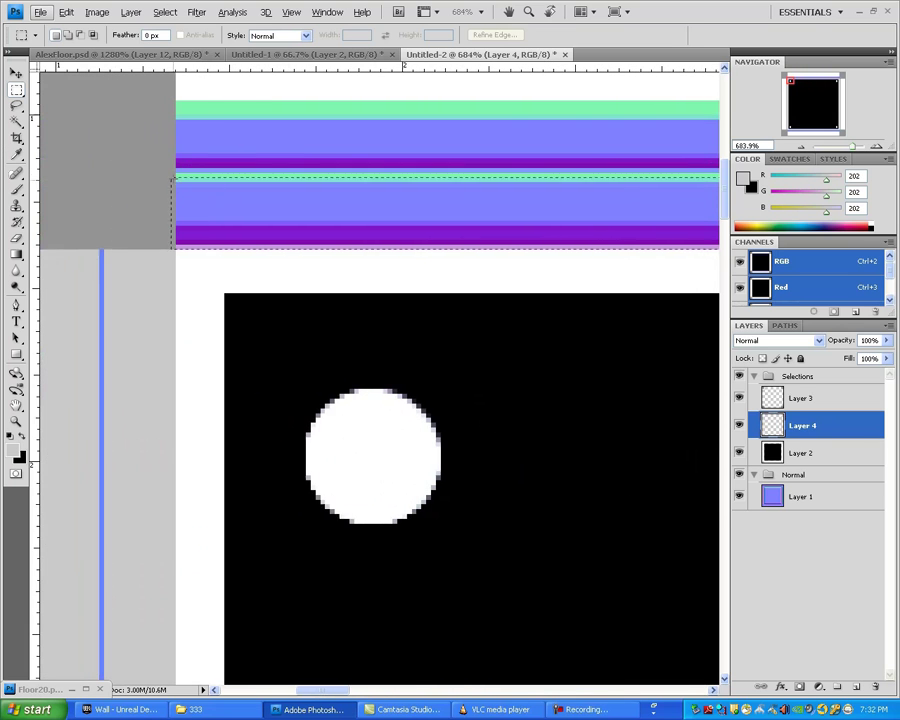
key("alt+BackSpace")
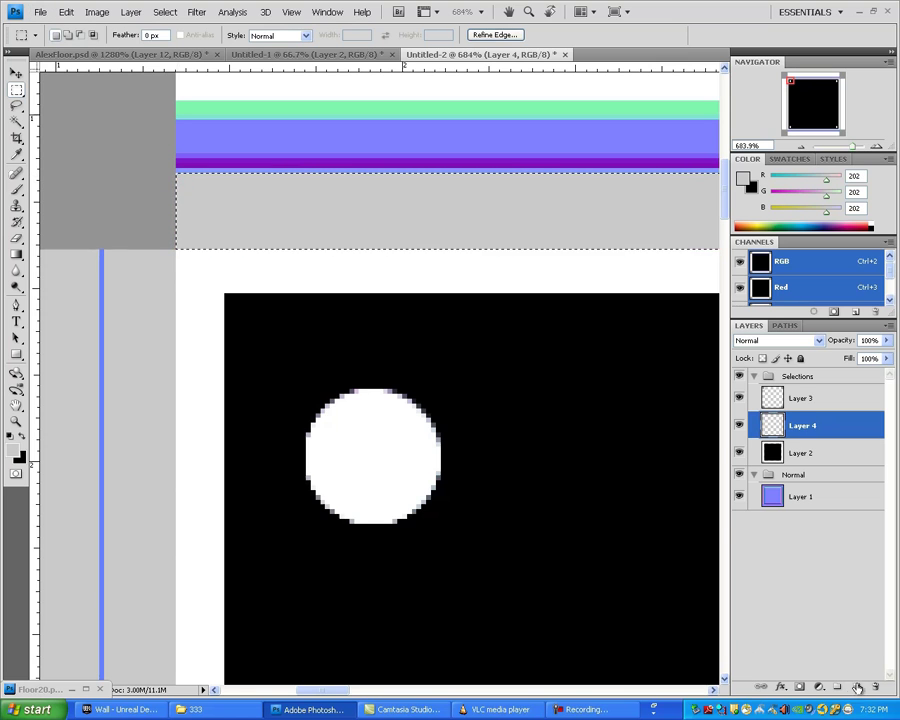
key("ctrl+z")
left_click(857, 687)
key("alt+BackSpace")
Duplicate the light grey band onto the upper band of the top frame strip and adjust its upper edge to fit
key("v")
key("ctrl+d")
left_click_drag(345, 212, 339, 144)
key("Up")
key("Up")
key("Down")
key("ctrl+t")
left_click_drag(645, 90, 645, 100)
key("Return")
key("z")
right_click(398, 142)
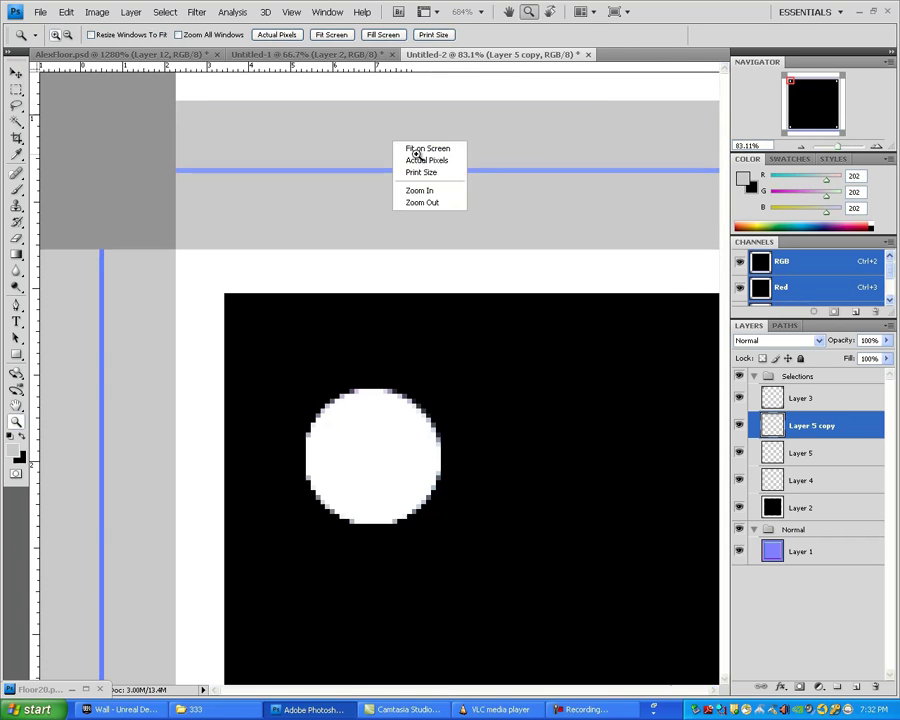
Merge the two light grey bands of the top frame strip into Layer 5 and place a duplicate on the bottom frame strip
left_click(412, 148)
key("v")
key("ctrl+e")
left_click_drag(458, 137, 443, 632)
scroll(418, 582, "up", 3)
left_click_drag(418, 583, 242, 330)
scroll(562, 396, "up", 2)
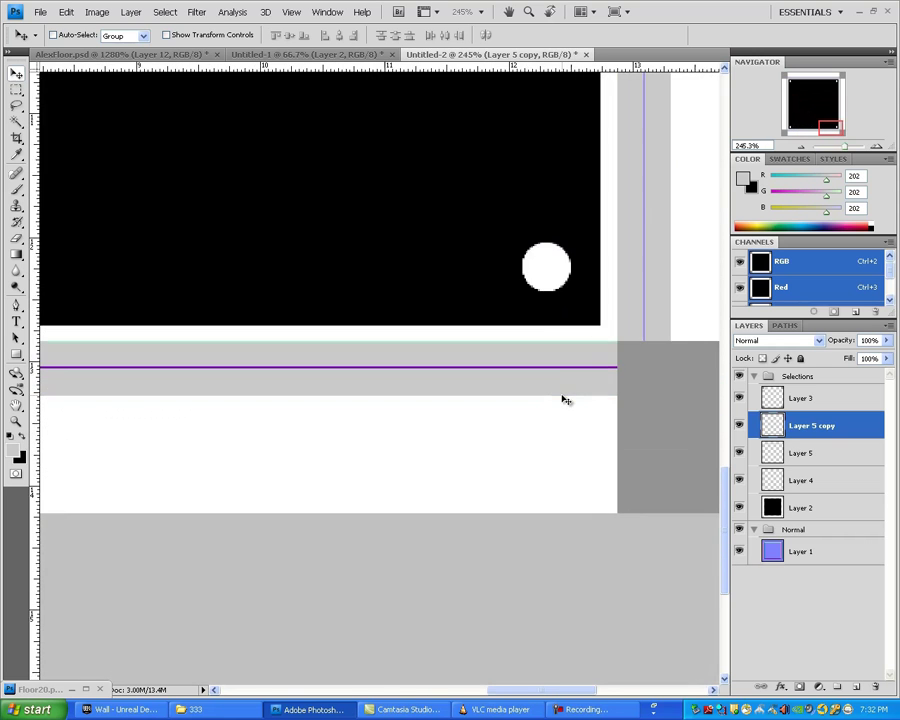
Rotate the duplicated light grey bands 180 degrees and nudge them up into line on the bottom frame strip
scroll(560, 396, "up", 3)
key("ctrl+t")
left_click_drag(416, 229, 582, 471)
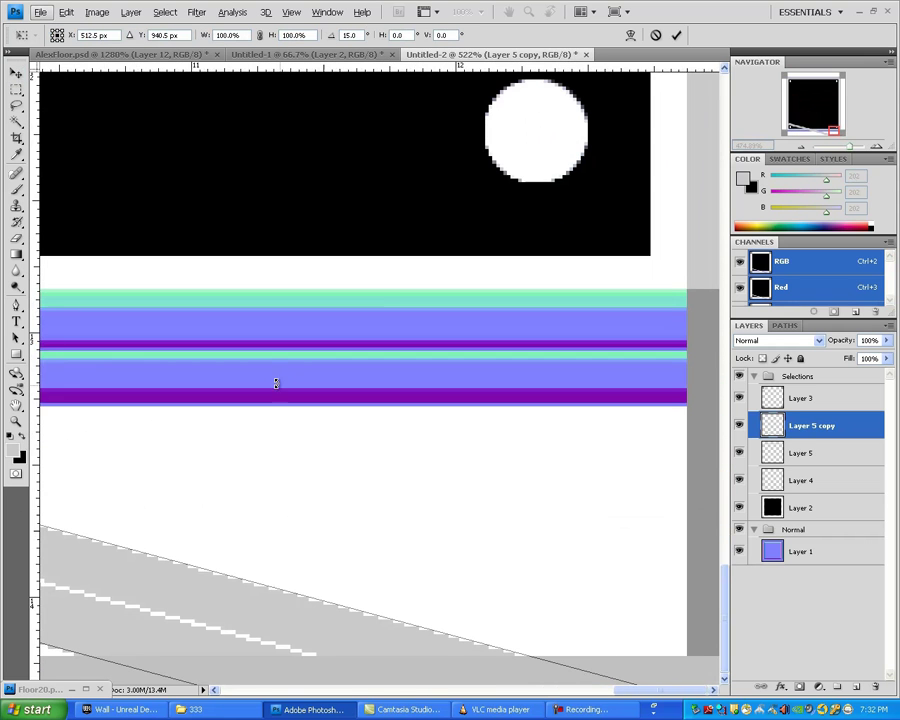
scroll(277, 372, "down", 6)
scroll(277, 368, "down", 3)
left_click_drag(348, 393, 384, 637)
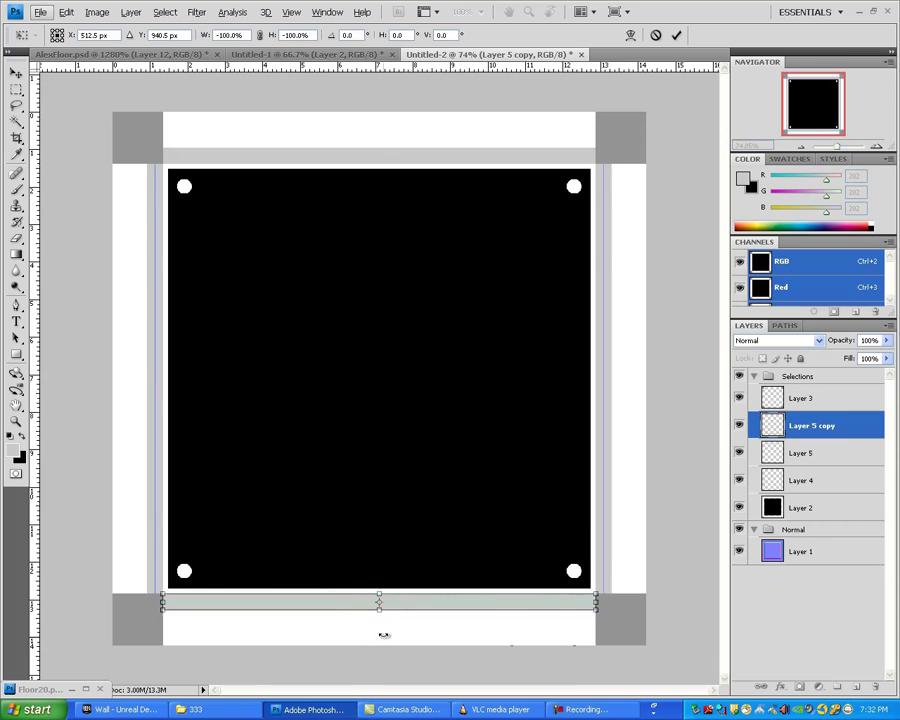
key("Return")
scroll(562, 608, "up", 4)
key("alt+v")
key("Escape")
key("Up")
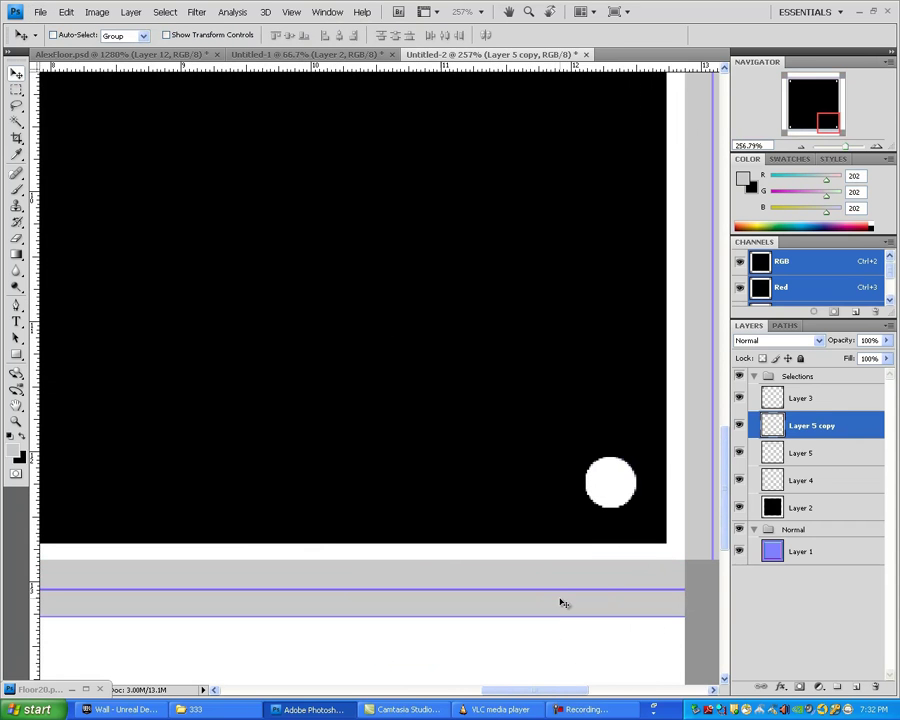
Temporarily lower the duplicate's fill to 71%, fit its lower band to the normal map beneath, and restore the fill to 100%
scroll(562, 602, "up", 1)
scroll(562, 602, "up", 1)
left_click_drag(887, 358, 868, 376)
key("w")
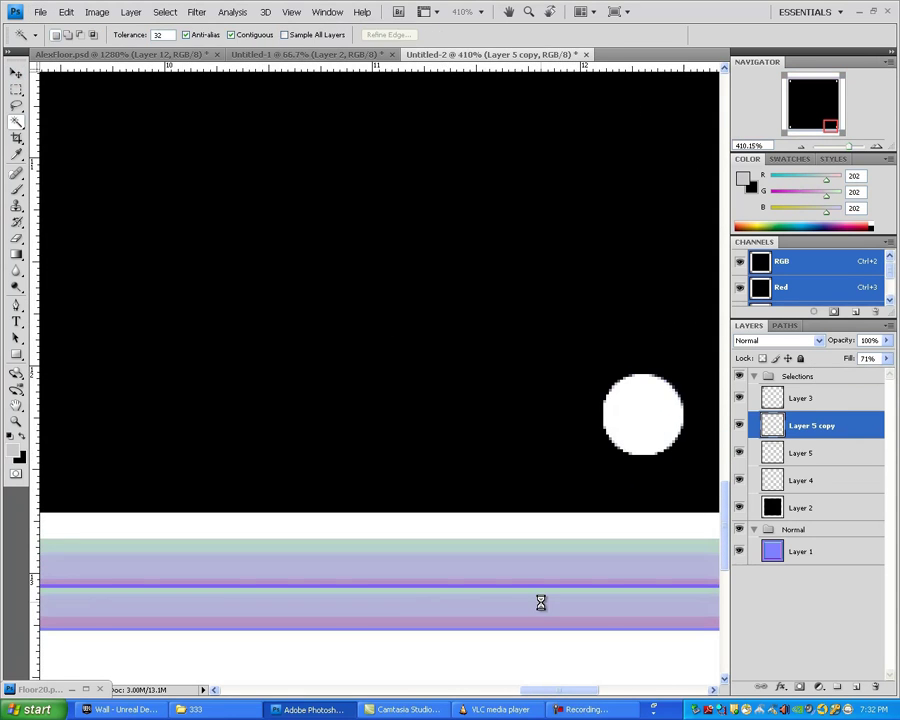
left_click_drag(452, 597, 766, 478)
key("ctrl+t")
mouse_move(267, 513)
left_mouse_down()
mouse_move(607, 505)
mouse_move(263, 507)
mouse_move(282, 504)
left_mouse_up()
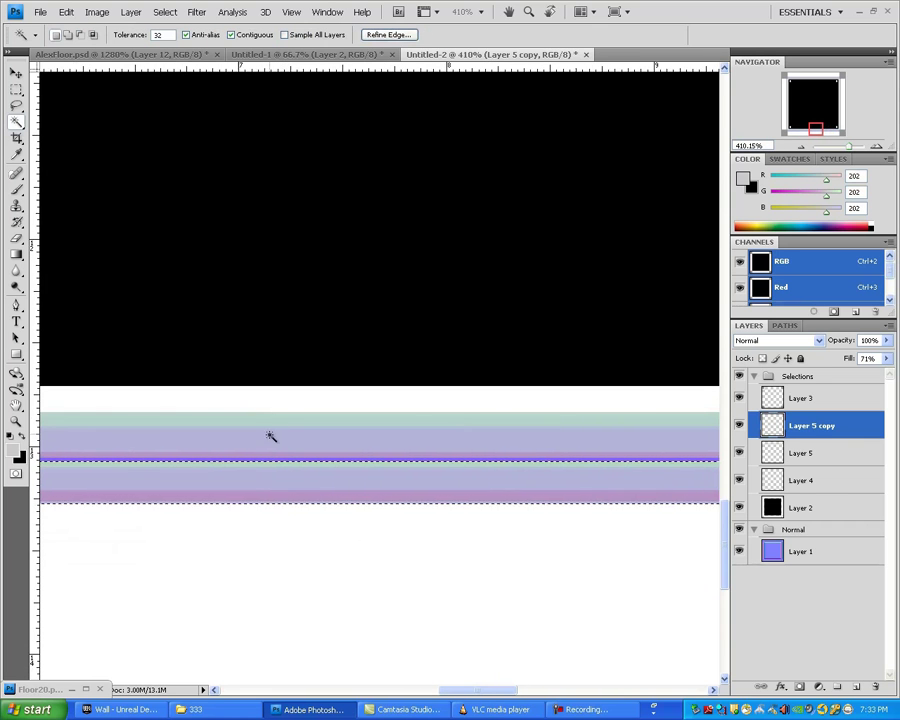
left_click(270, 436)
left_click_drag(884, 376, 890, 377)
Merge the bottom bands, Layer 5 and Layer 3 down into Layer 4
left_click(763, 427)
key("ctrl+e")
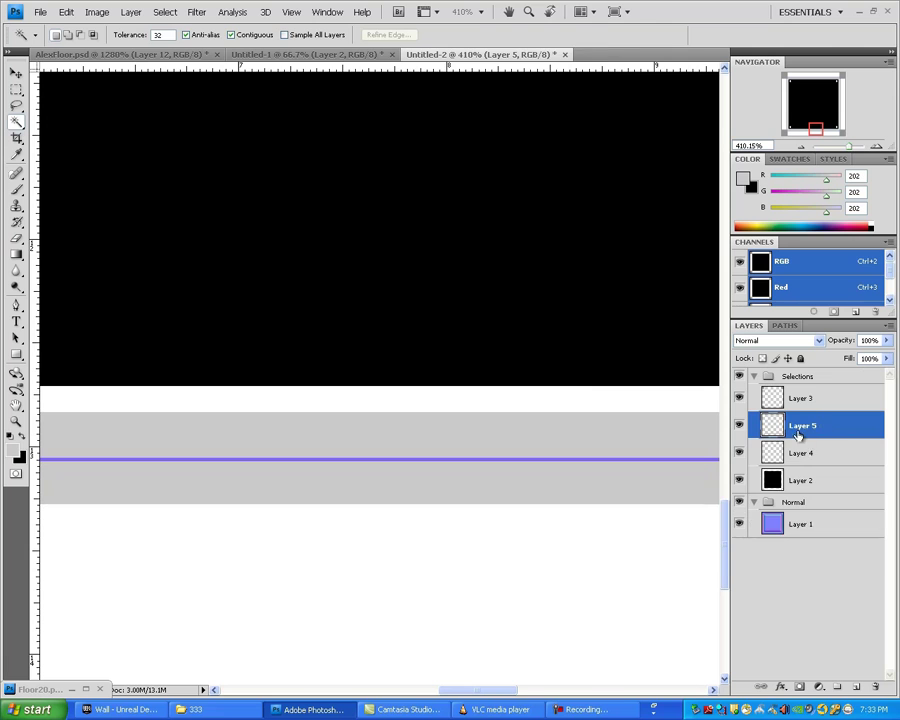
key("ctrl+e")
left_click(793, 405)
key("ctrl+e")
key("z")
right_click(572, 388)
left_click(599, 398)
Add a new layer beneath Layer 2, fill it with the light grey, and darken it to dark grey with Hue/Saturation
left_click(806, 426)
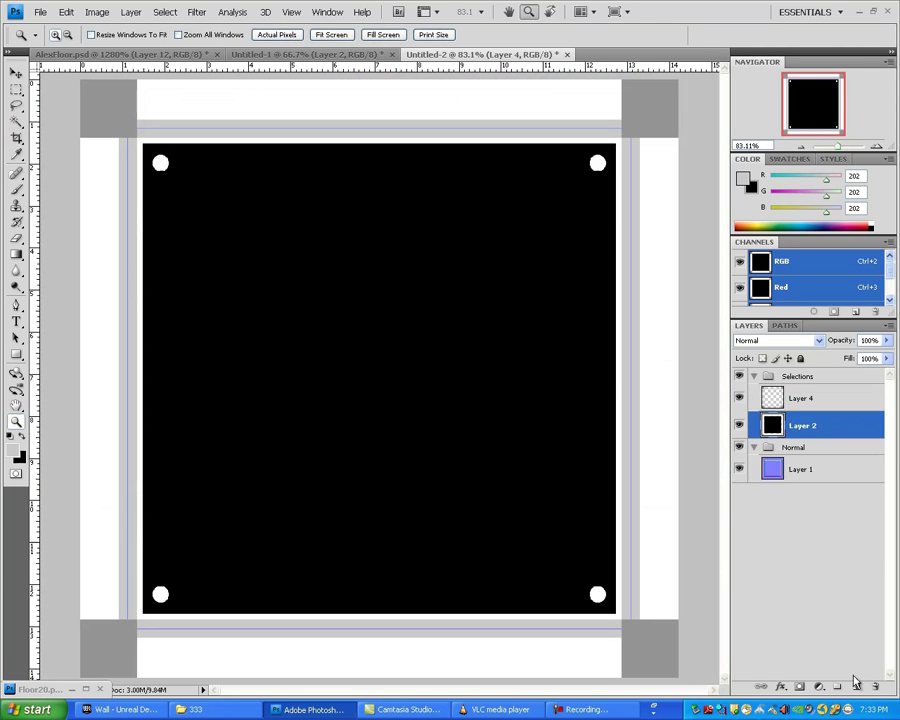
left_click(855, 687)
left_click_drag(814, 431, 813, 457)
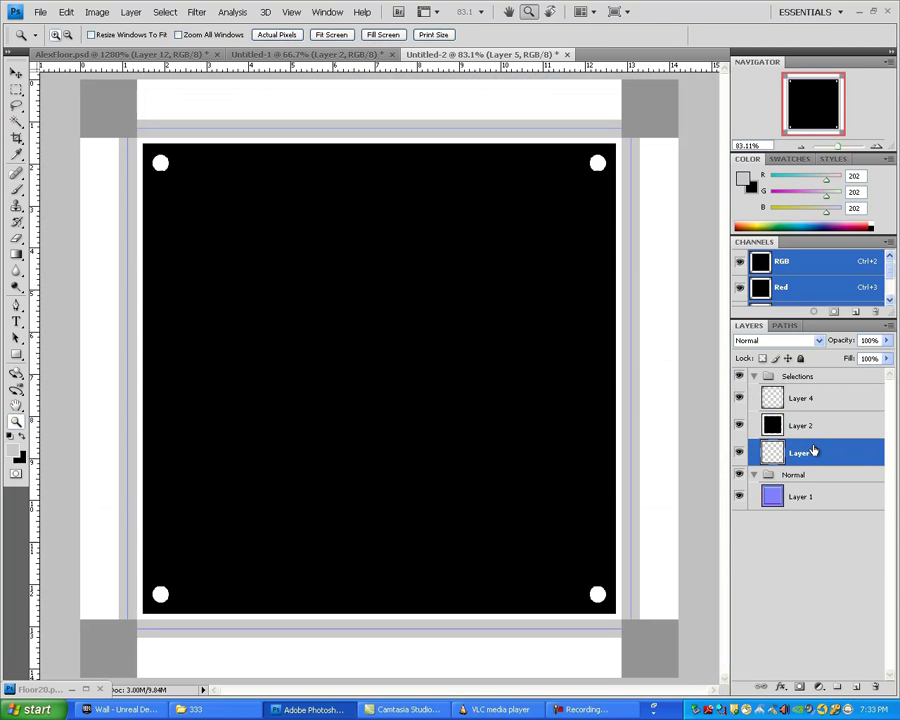
key("alt+BackSpace")
key("ctrl+u")
left_click_drag(418, 323, 376, 325)
left_click(558, 174)
Merge Layer 4, Layer 2 and the dark grey base into a single mask layer and compare it with the normal map
left_click(787, 397)
left_click(804, 453, "shift")
key("ctrl+e")
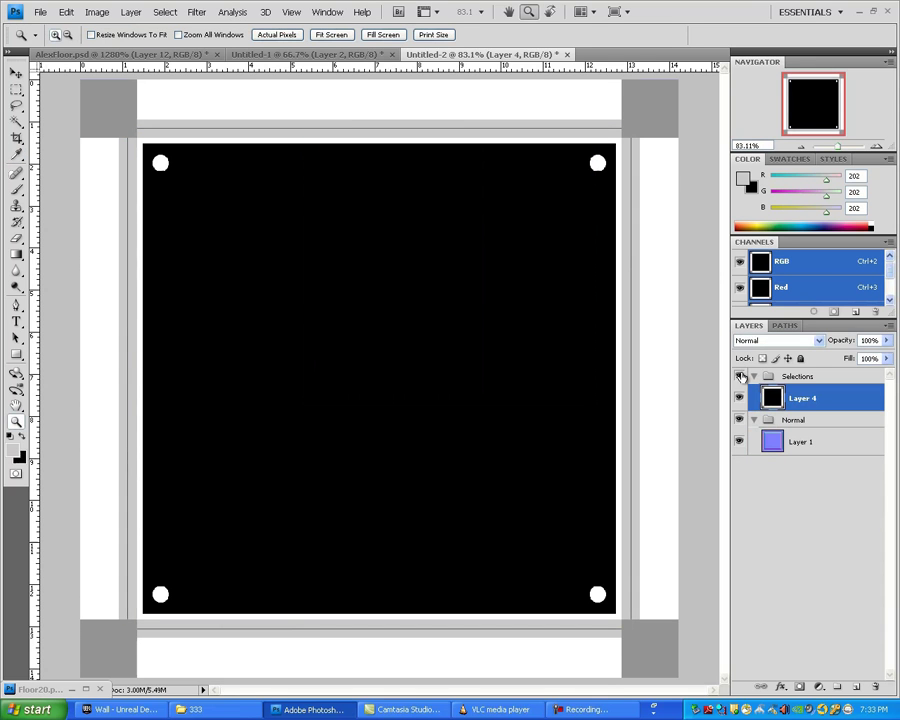
left_click(741, 377)
left_click(741, 377)
left_click(740, 376)
left_click(740, 376)
Create a new layer above the Selections group and place it in a new group named Diffuse
left_click(799, 377)
left_click(857, 687)
left_click_drag(806, 397, 806, 370)
key("ctrl+g")
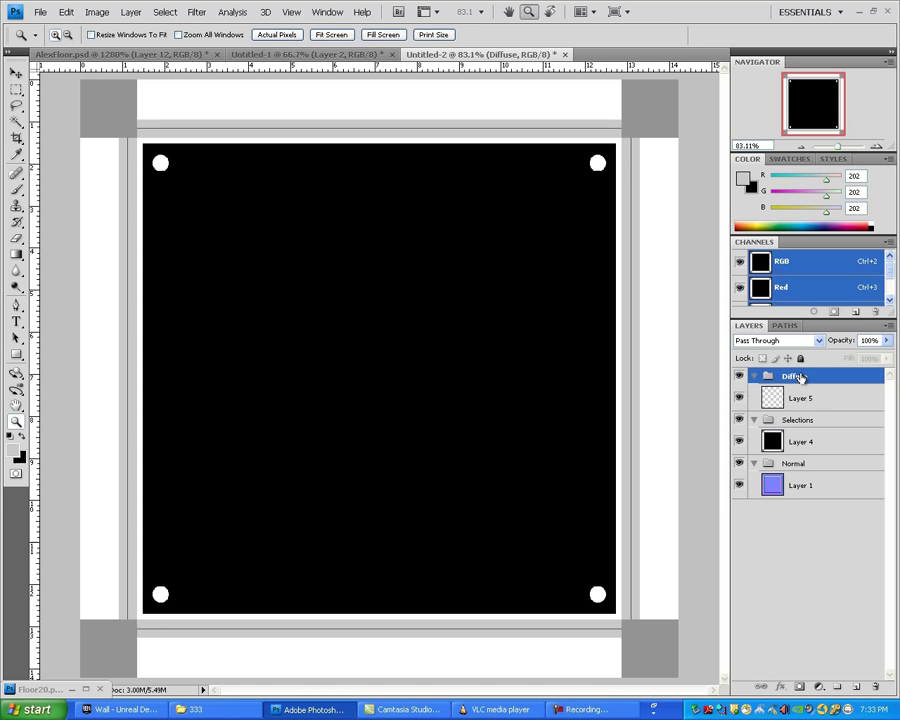
Rename the new layer in the Diffuse group to AO and fill it with white
double_click(805, 399)
type("AOdx")
key("alt+BackSpace")
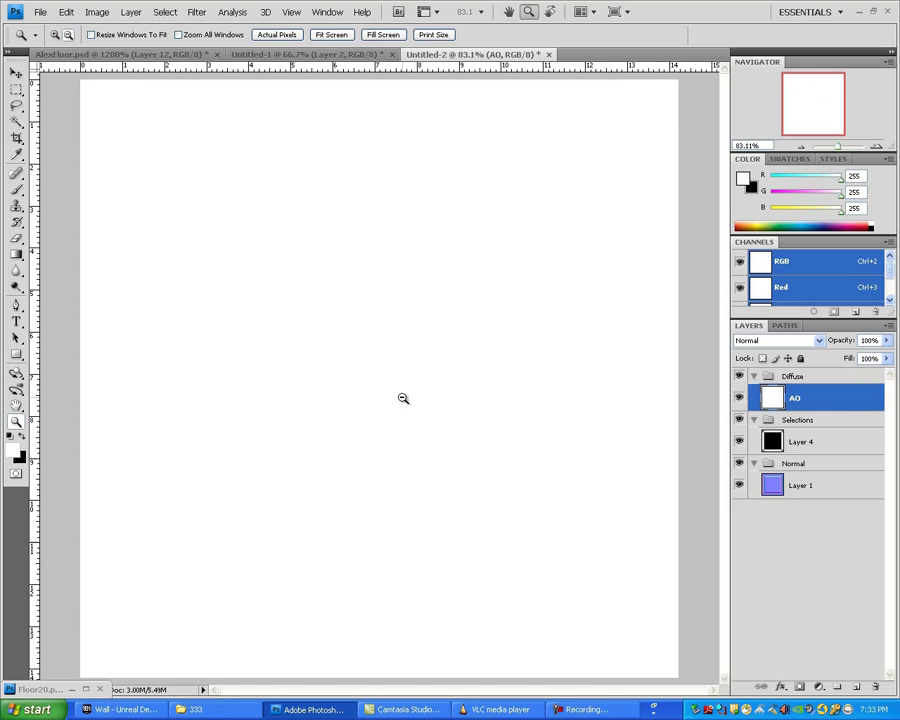
Hide the Diffuse and Selections groups and select the border ring around the central panel from Layer 4 with the Magic Wand
left_click(739, 375)
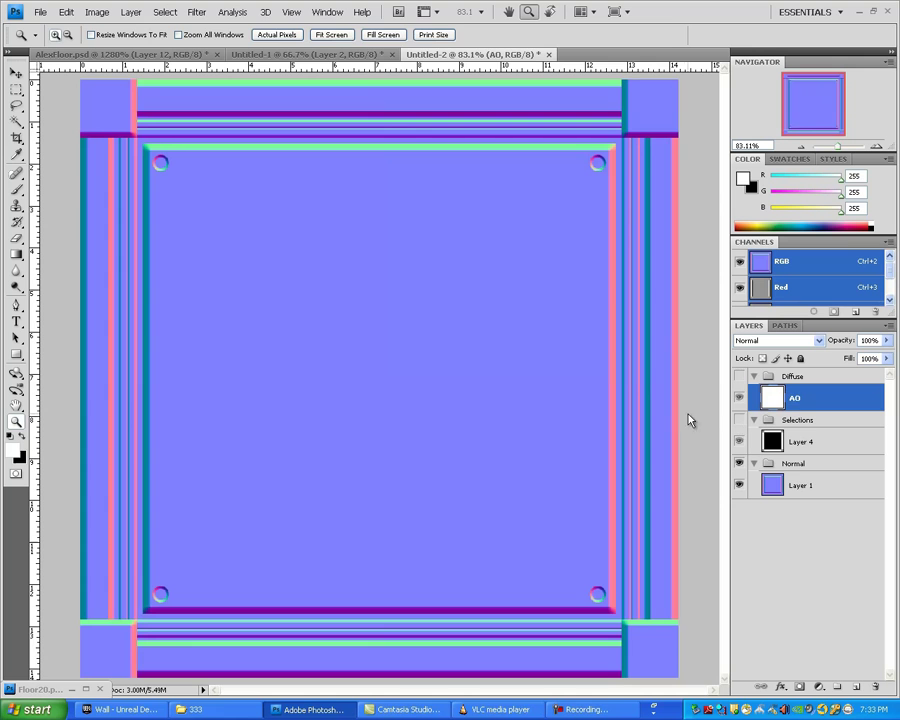
key("alt+bracketleft")
left_click(618, 446)
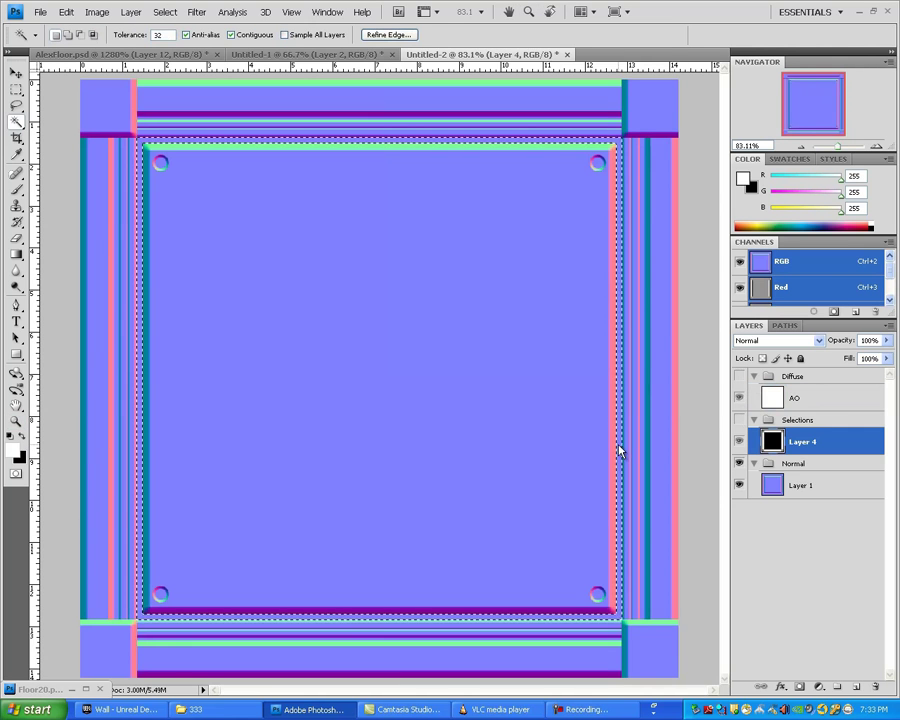
Darken the selected border ring on the AO layer with Hue/Saturation at Lightness -20 and clear the selection
key("alt+bracketright")
left_click(739, 375)
key("ctrl+u")
left_click_drag(420, 324, 403, 330)
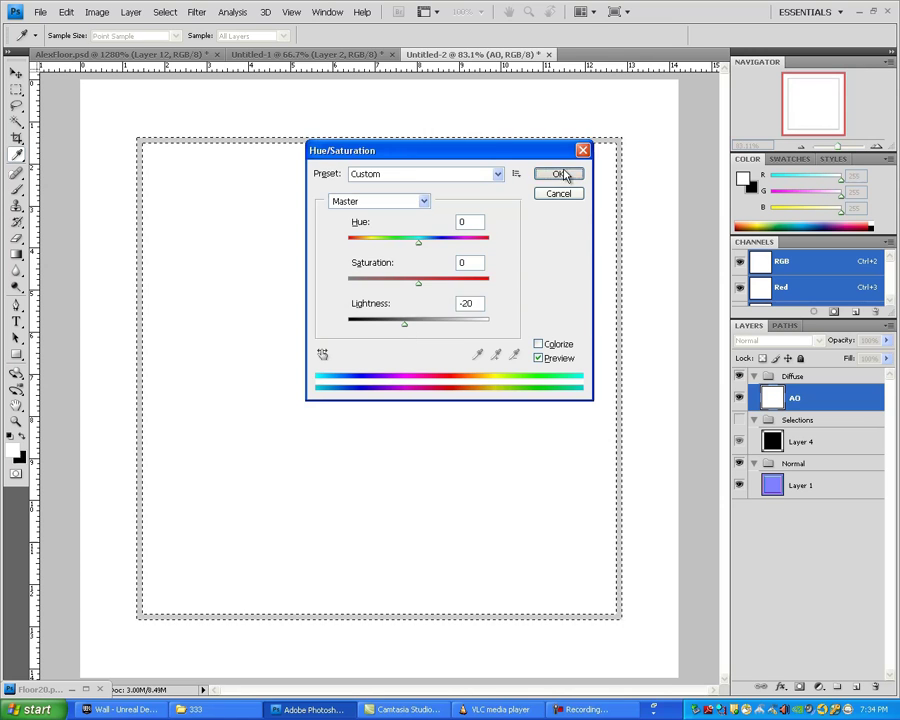
left_click(558, 174)
key("ctrl+d")
Select the narrow flat groove beside the wide outer frame band on all four sides of the normal map in Layer 1
left_click(753, 376)
left_click(739, 376)
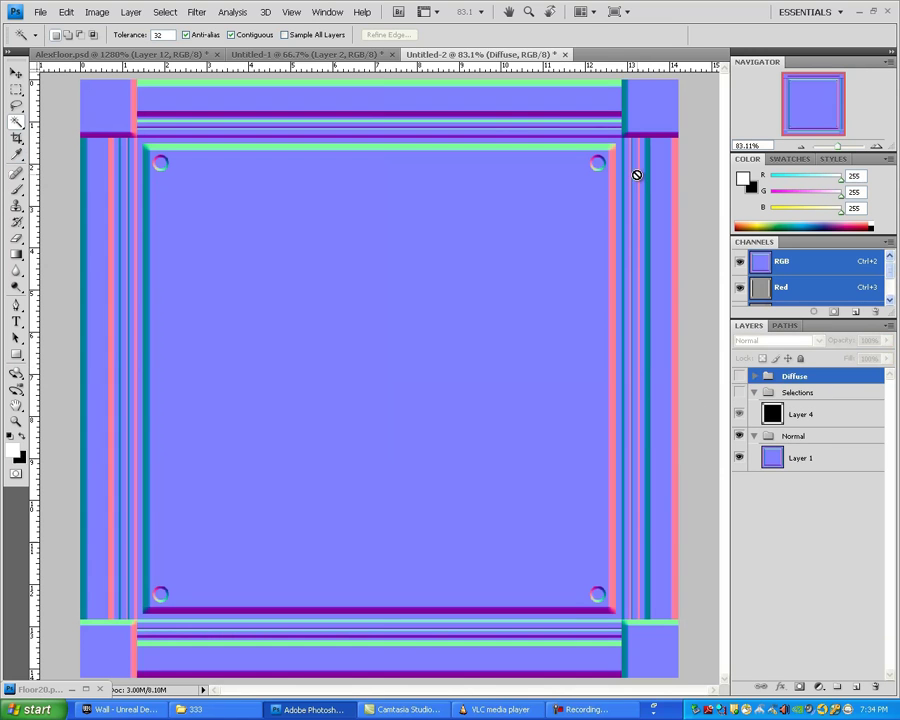
key("alt+bracketleft")
left_click(806, 459)
left_click(642, 422)
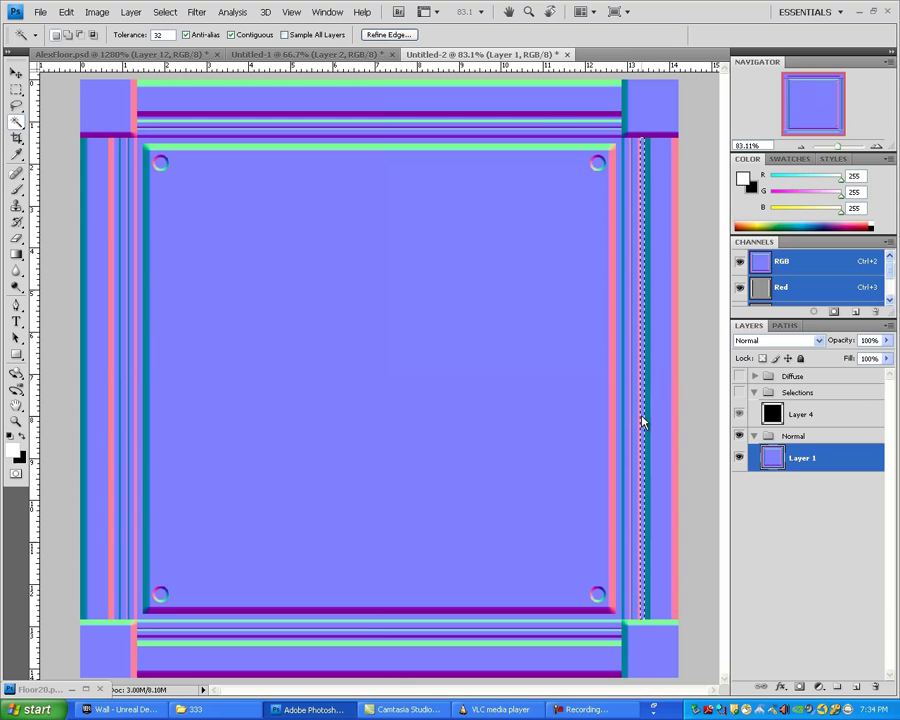
scroll(600, 645, "up", 3)
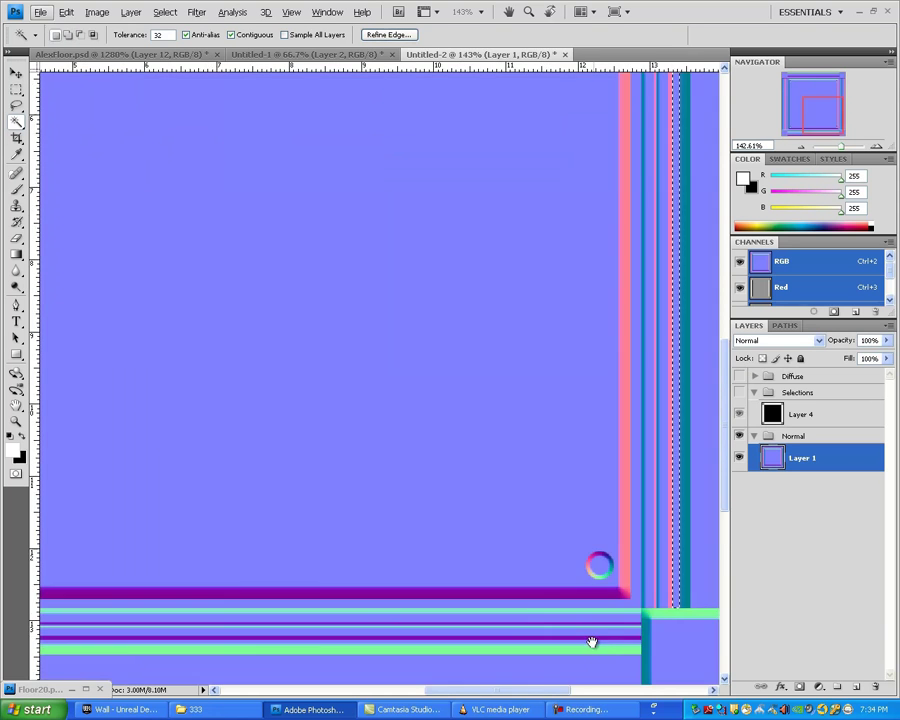
left_click(573, 526, "shift")
left_click_drag(332, 466, 815, 487)
left_click(221, 469, "shift")
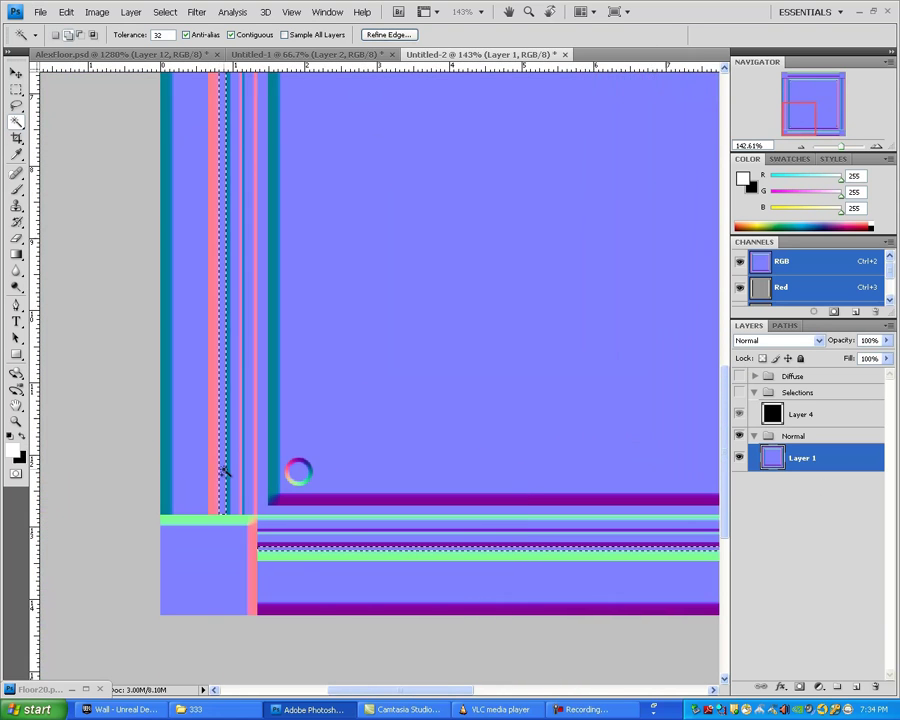
left_click_drag(430, 190, 425, 634)
left_click(296, 96, "shift")
Darken the selected grooves on the AO layer with Hue/Saturation at Lightness about -17
left_click(739, 376)
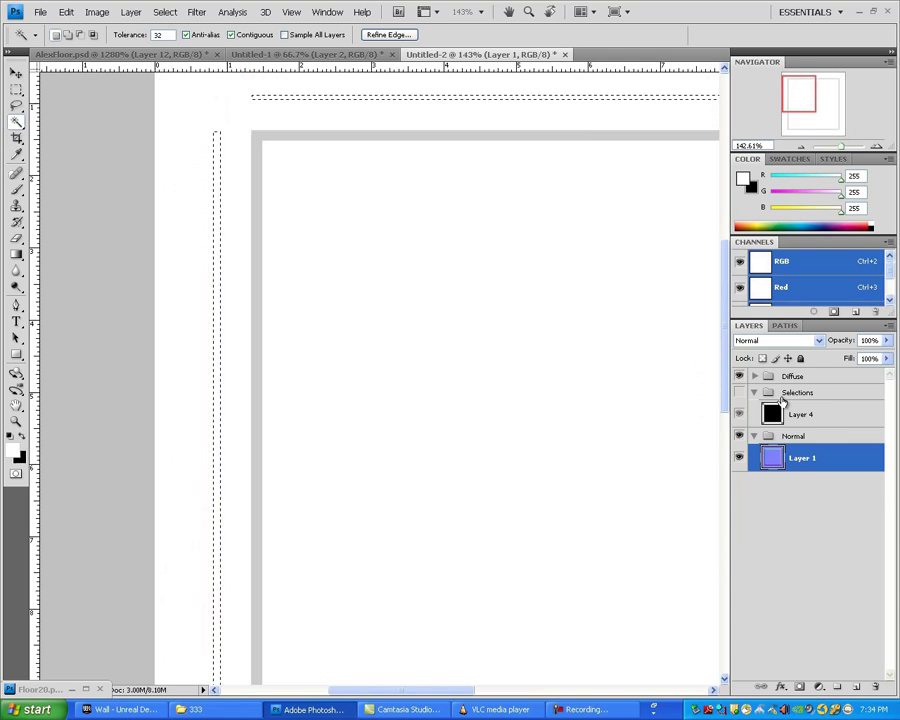
left_click(754, 376)
left_click(778, 400)
key("ctrl+u")
left_click_drag(420, 325, 408, 328)
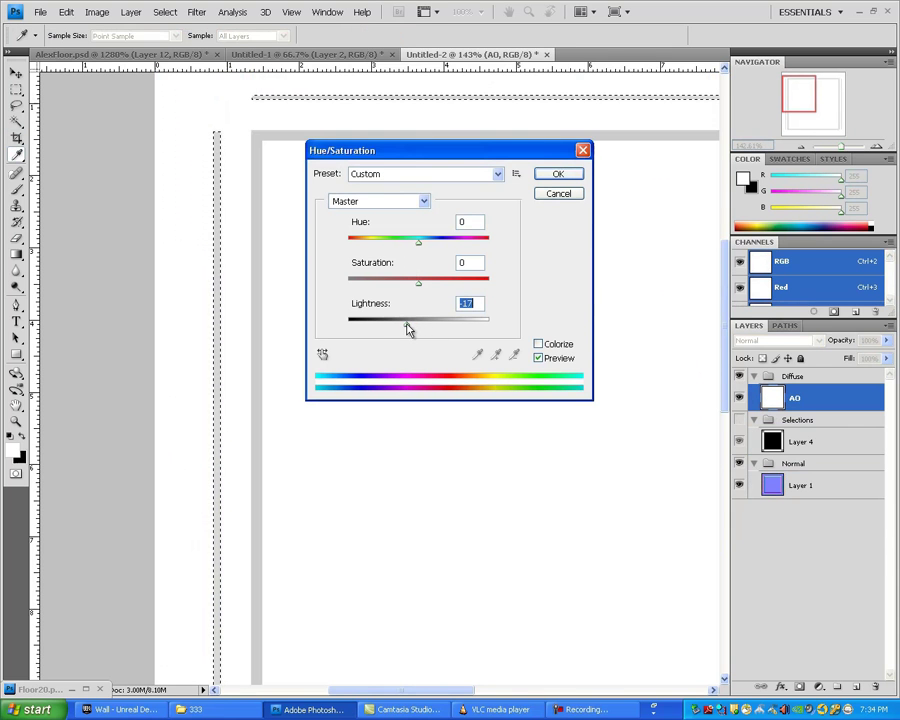
key("Return")
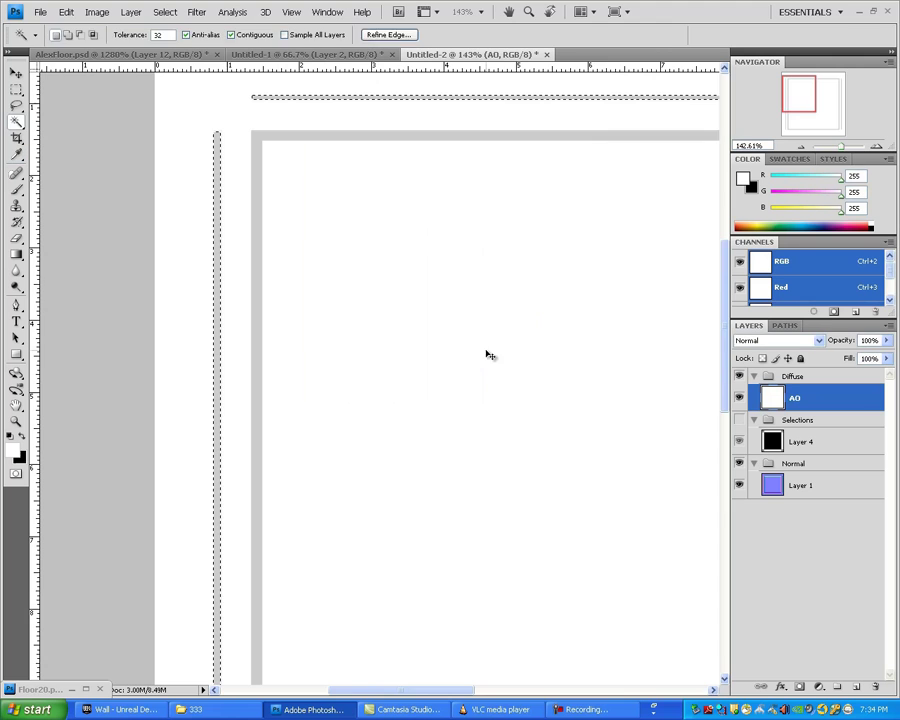
Try to select only the thin dark grey lines in the Layer 4 mask using a non-contiguous Magic Wand at tolerance 0
key("z")
right_click(486, 358)
left_click(500, 362)
left_click(739, 376)
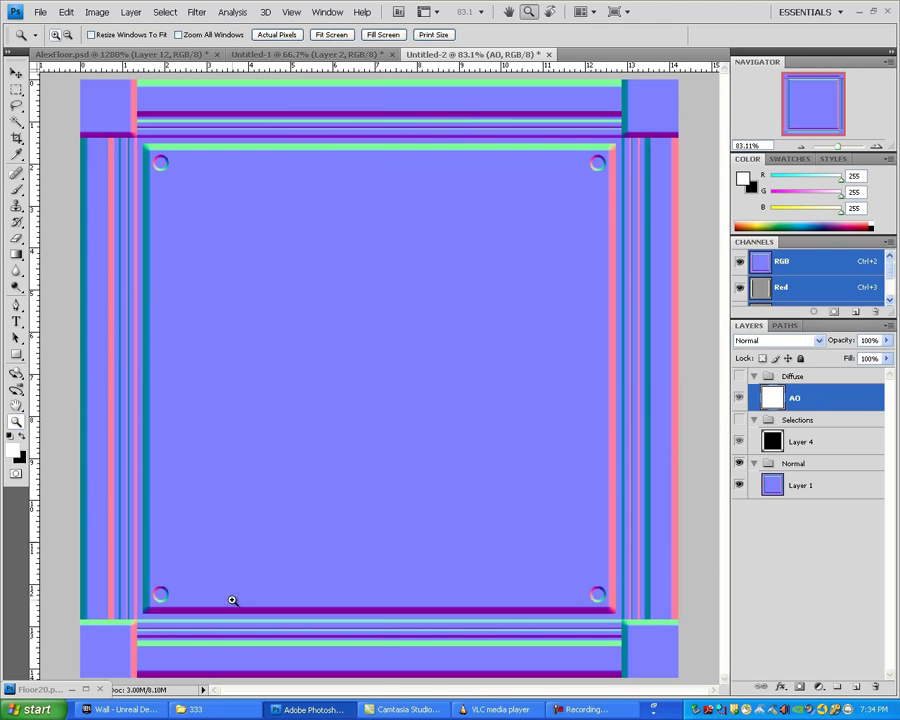
left_click(780, 444)
left_click(739, 420)
key("w")
scroll(573, 631, "up", 3)
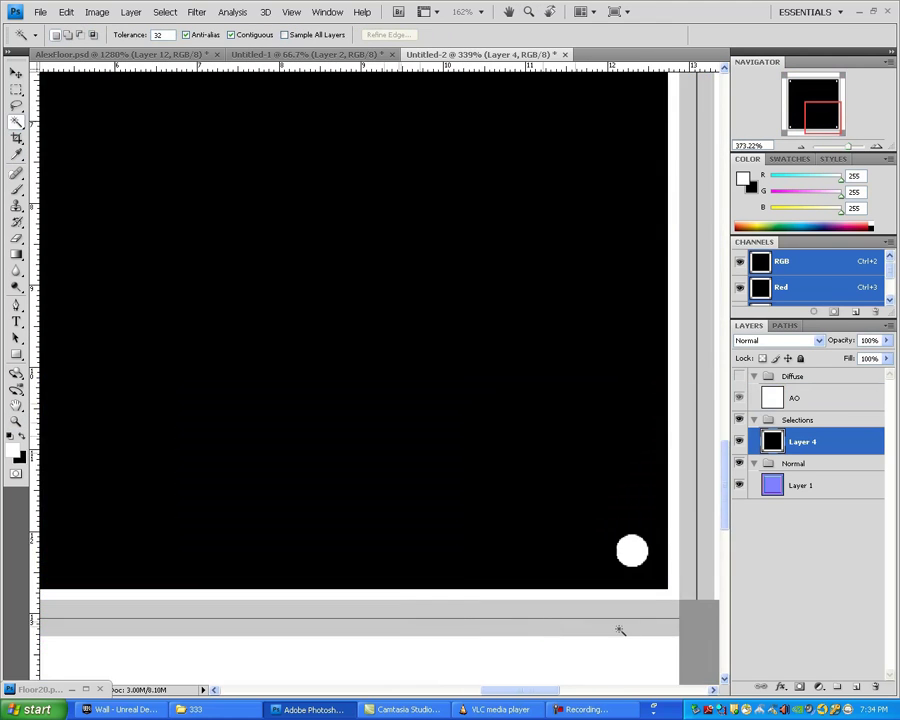
scroll(621, 629, "up", 5)
left_click_drag(603, 611, 256, 498)
left_click(231, 35)
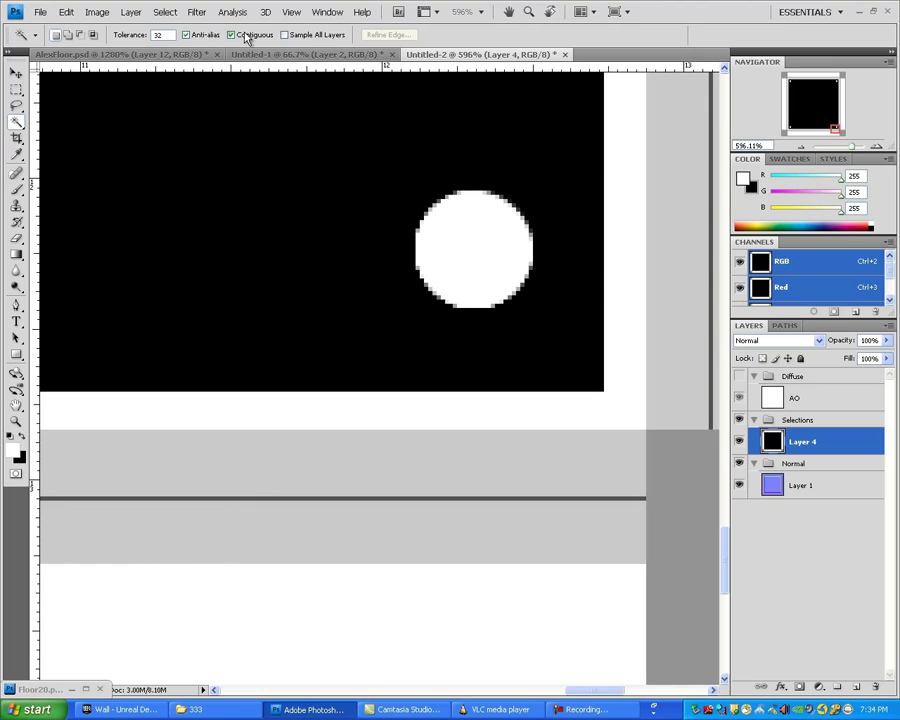
left_click(556, 500)
double_click(160, 35)
type("0")
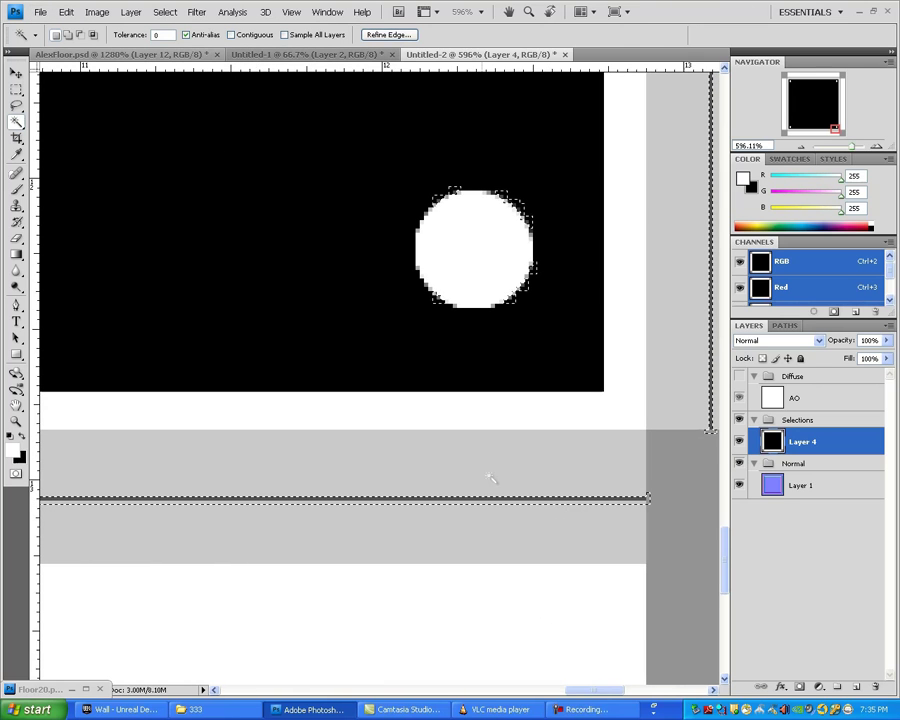
left_click(533, 501)
left_click(548, 499)
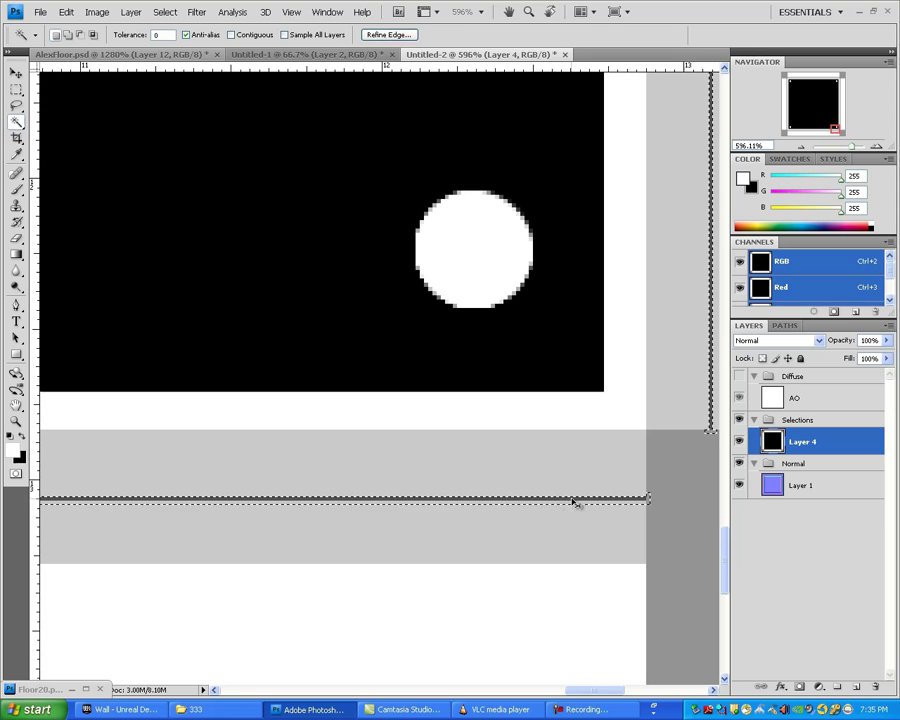
left_click(575, 501)
left_click_drag(618, 518, 587, 515)
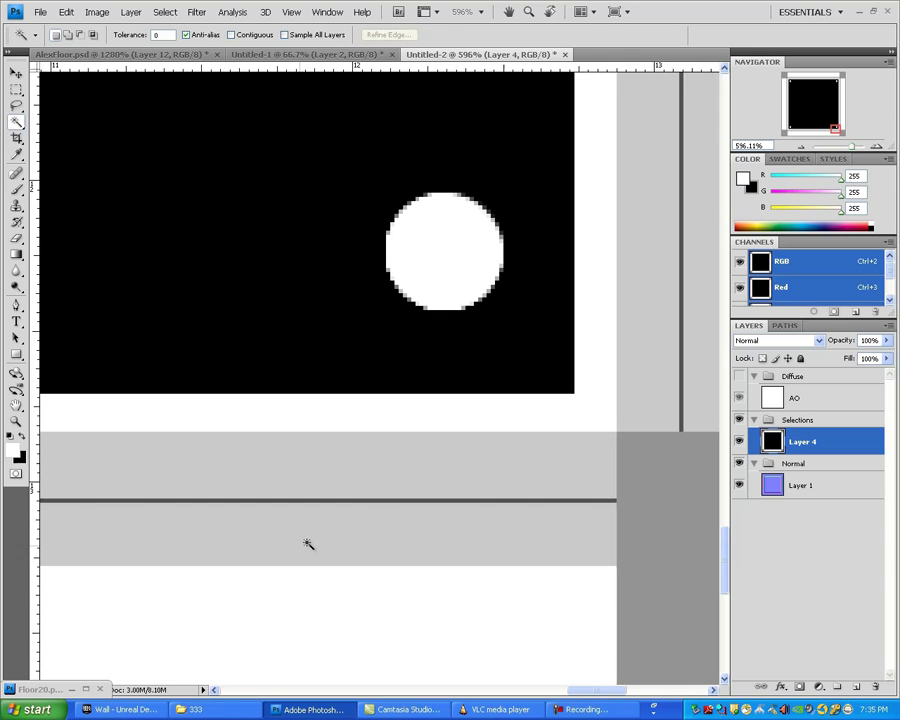
Show the AO layer again and try to select the corner studs from Layer 4 with the non-contiguous Magic Wand
key("z")
right_click(296, 505)
left_click(381, 512)
key("w")
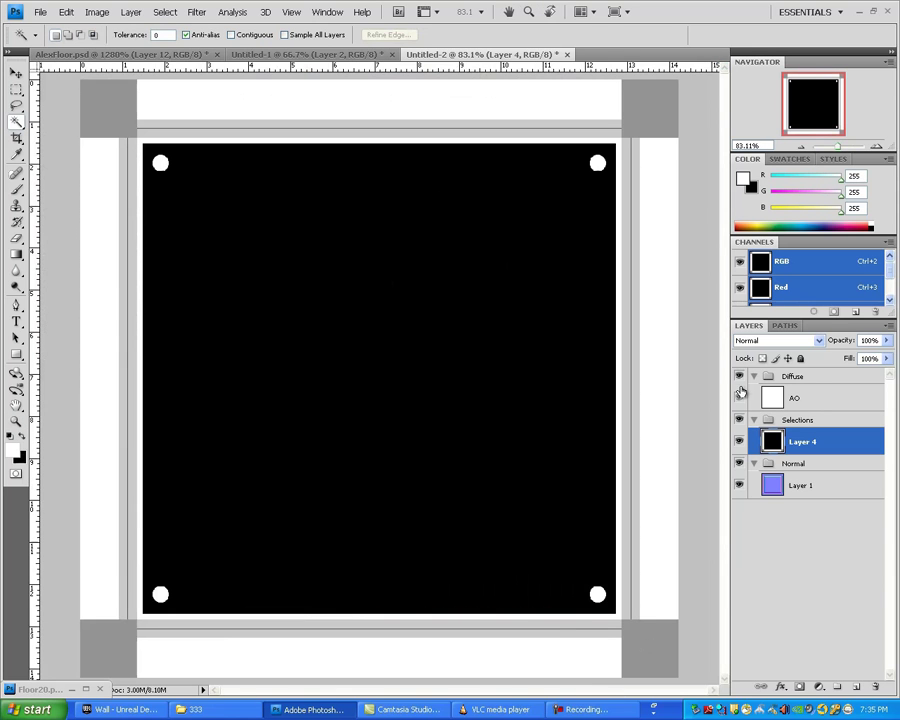
left_click(739, 420)
left_click(739, 378)
left_click(739, 378)
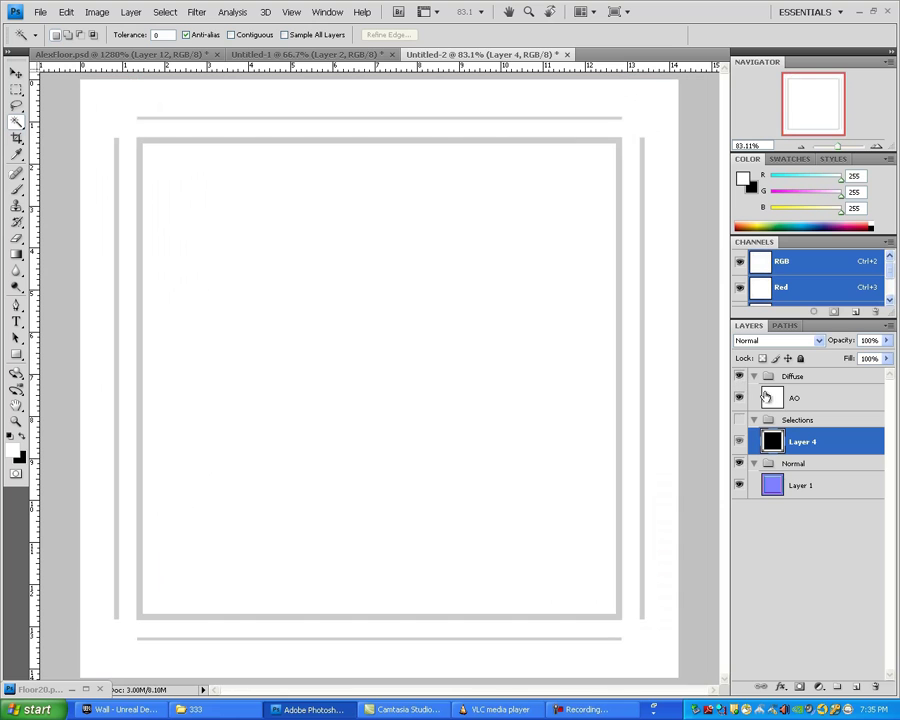
left_click(594, 596)
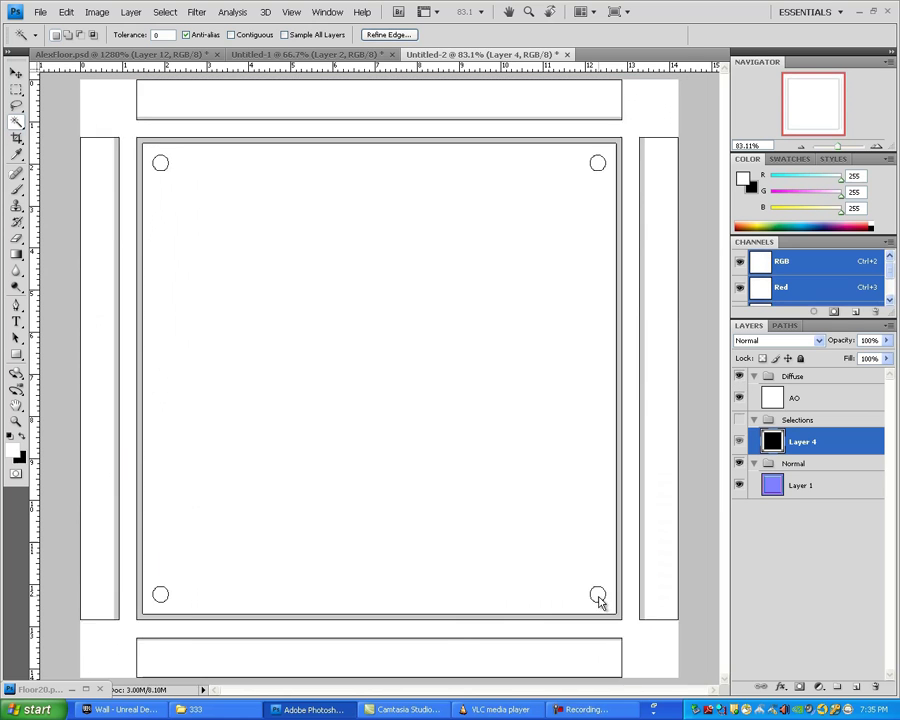
key("ctrl+d")
Set the Magic Wand to tolerance 32 and contiguous, and select the four corner studs from Layer 4
type("2")
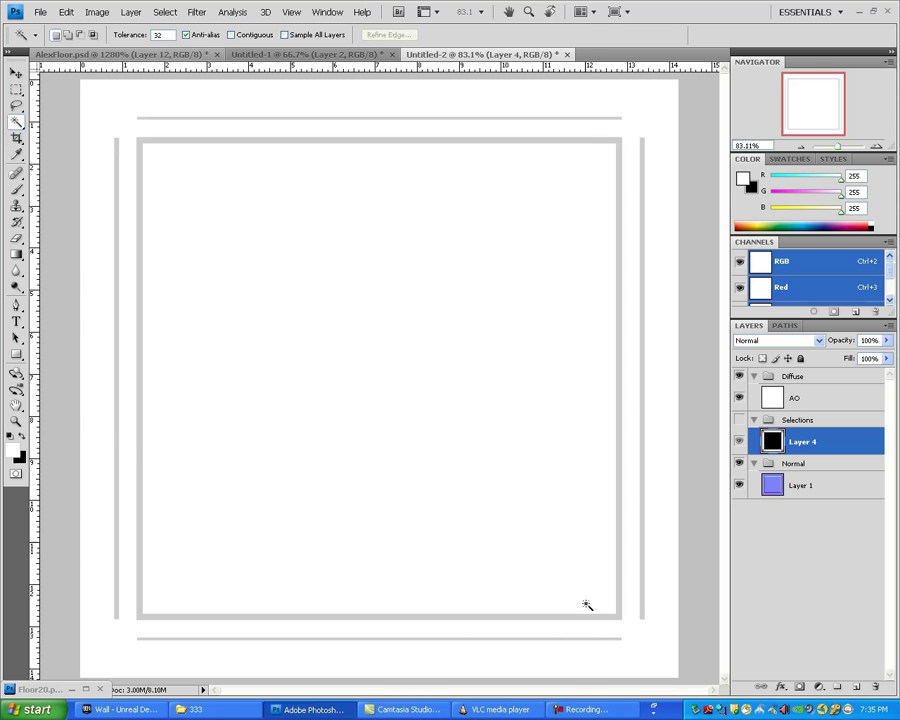
left_click(231, 34)
left_click(591, 600)
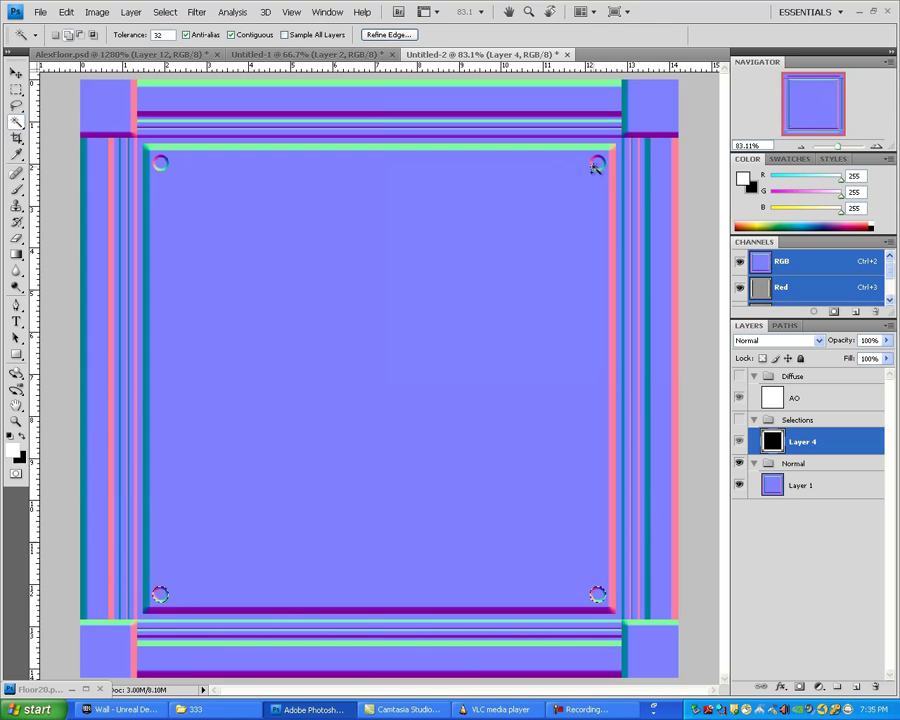
Darken the four selected corner studs to light grey on the AO layer with Hue/Saturation and clear the selection
left_click(739, 376)
left_click(790, 398)
key("ctrl+u")
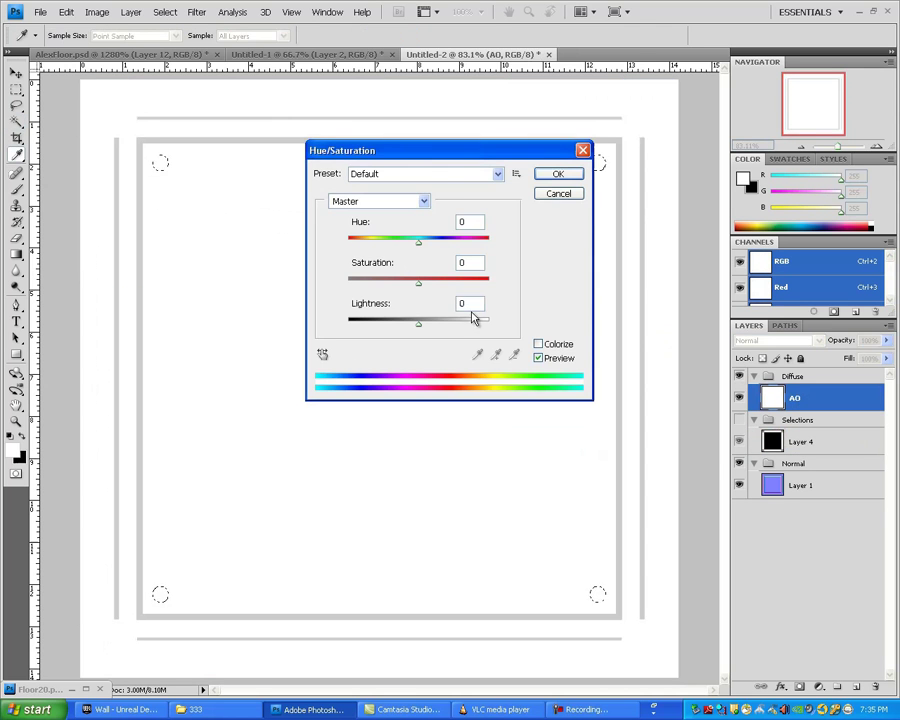
key("Escape")
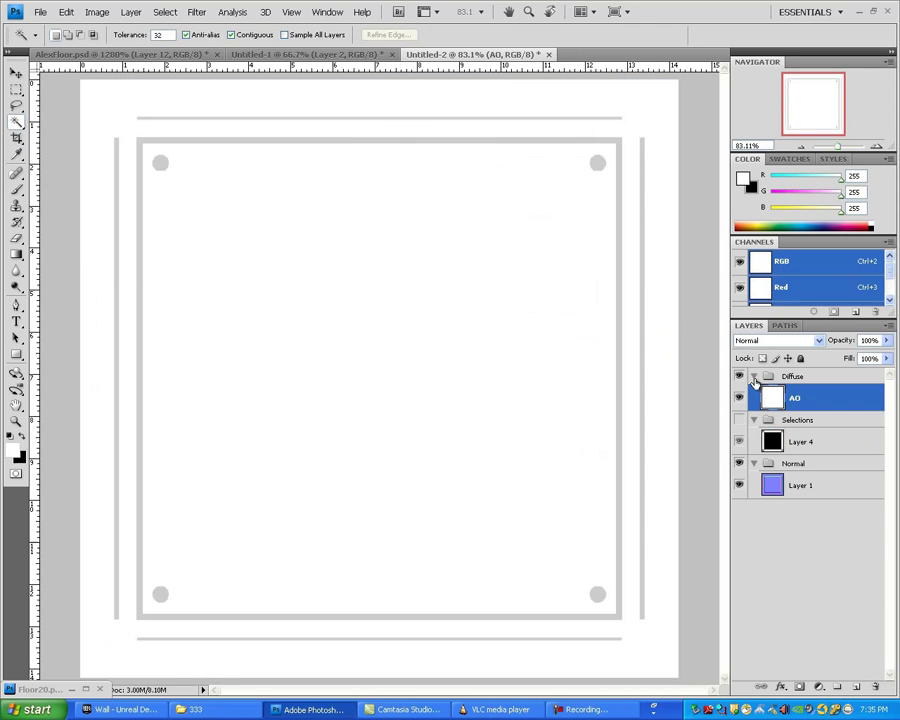
Hide the Diffuse group and select the flat central panel on Layer 1 with the contiguous Magic Wand
left_click(790, 486)
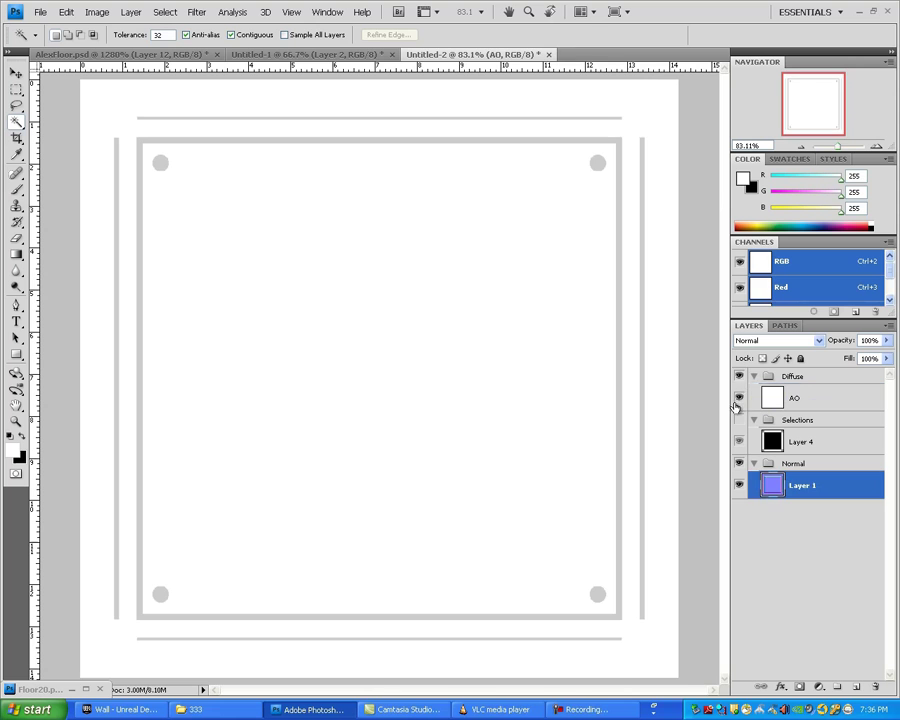
left_click(739, 377)
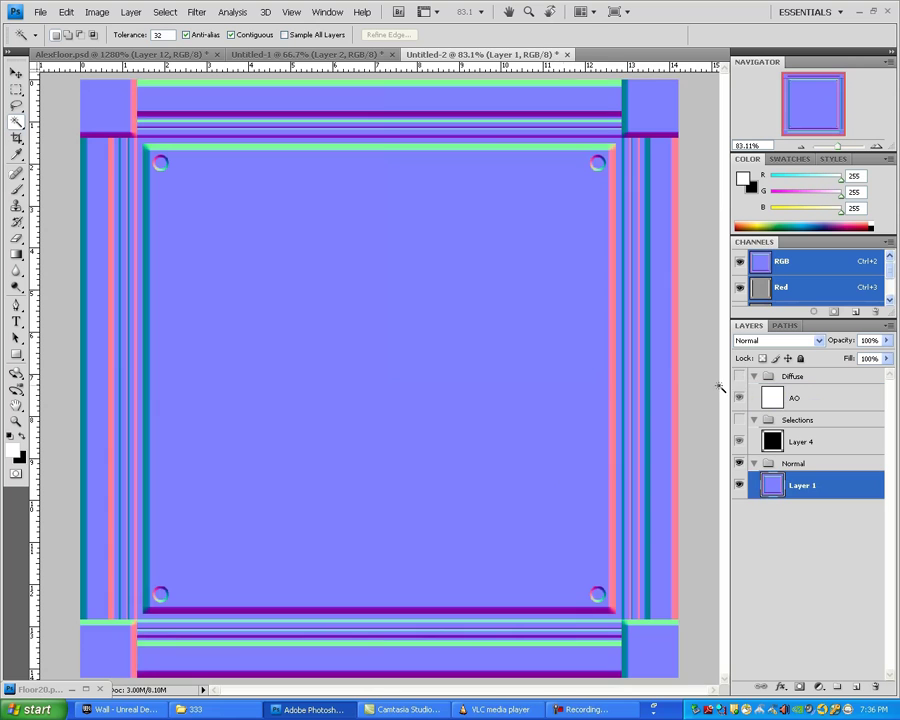
left_click(341, 462)
left_click(777, 440)
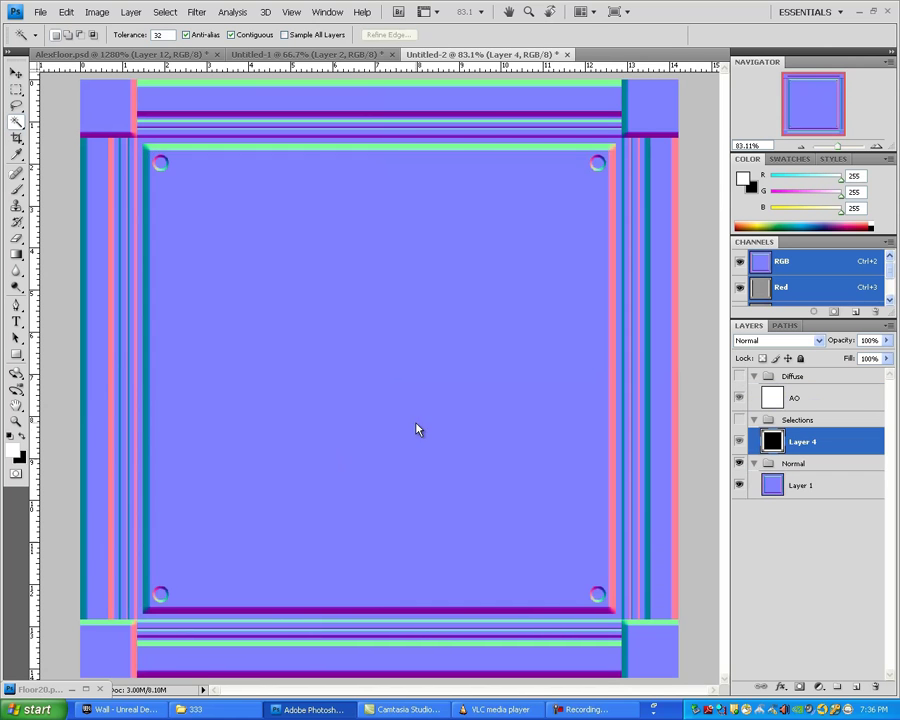
left_click(793, 486)
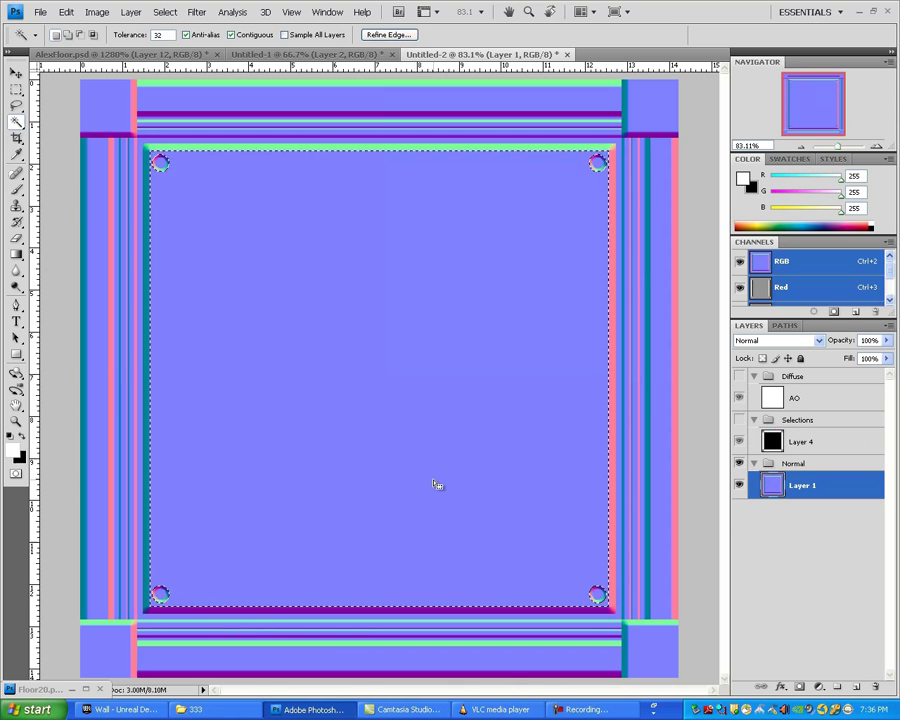
Add the four corner studs to the central panel selection with the rectangular marquee
key("m")
scroll(207, 558, "up", 3)
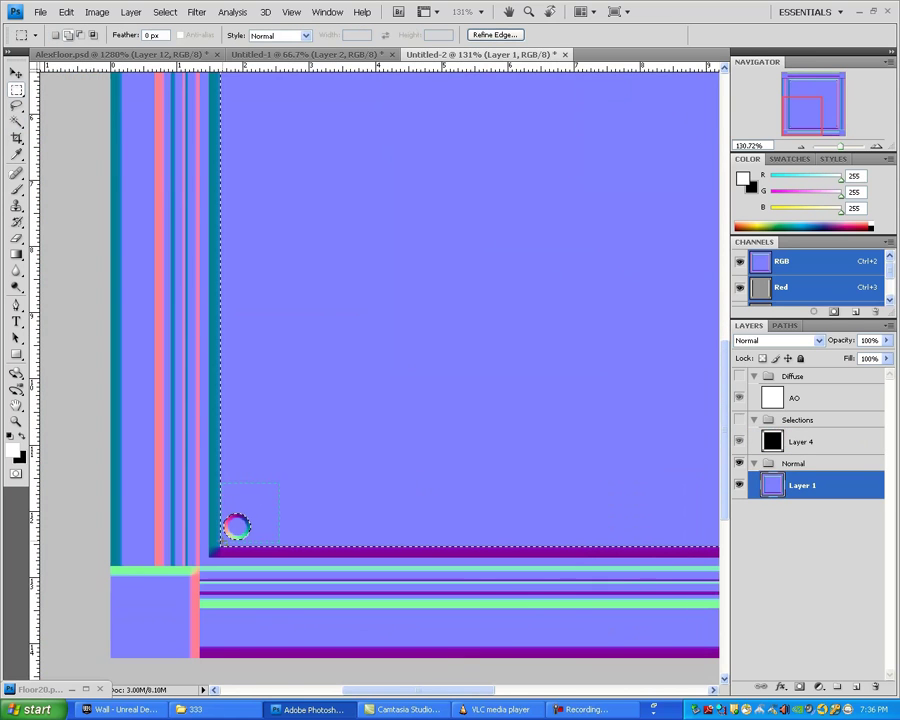
left_click_drag(372, 253, 338, 430)
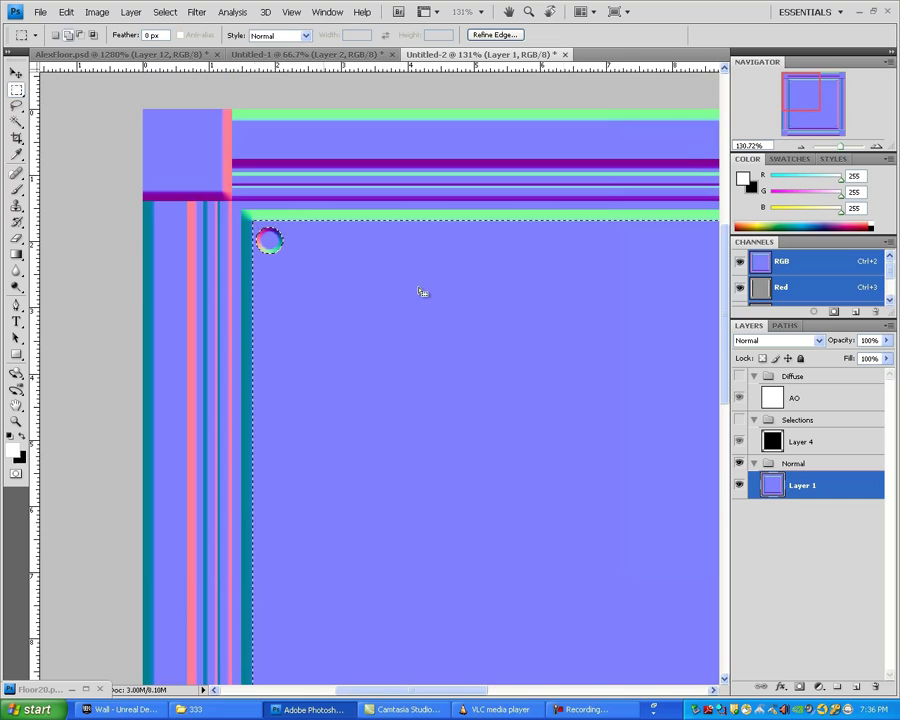
scroll(185, 334, "right", 5)
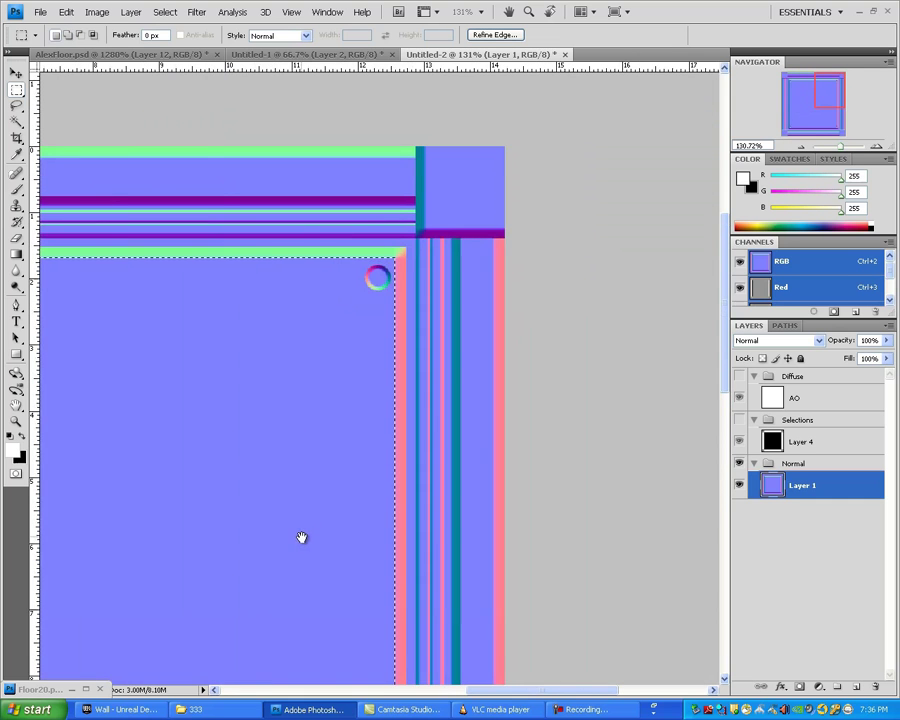
left_click_drag(302, 538, 303, 100)
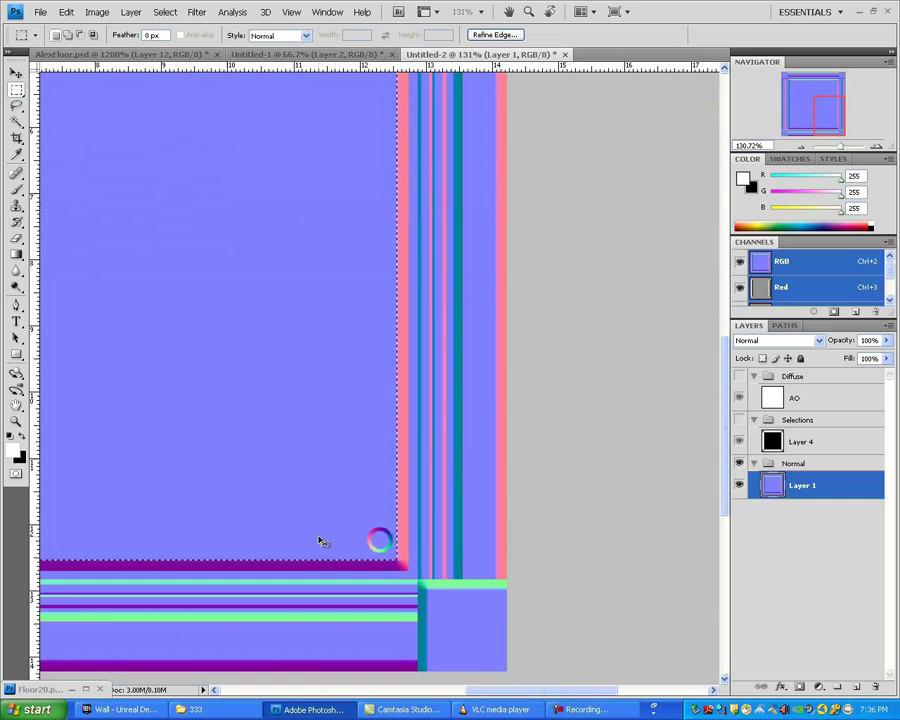
Show the Diffuse group, invert the selection and subtract the grey frame recess around the central panel from it
left_click(739, 376)
key("w")
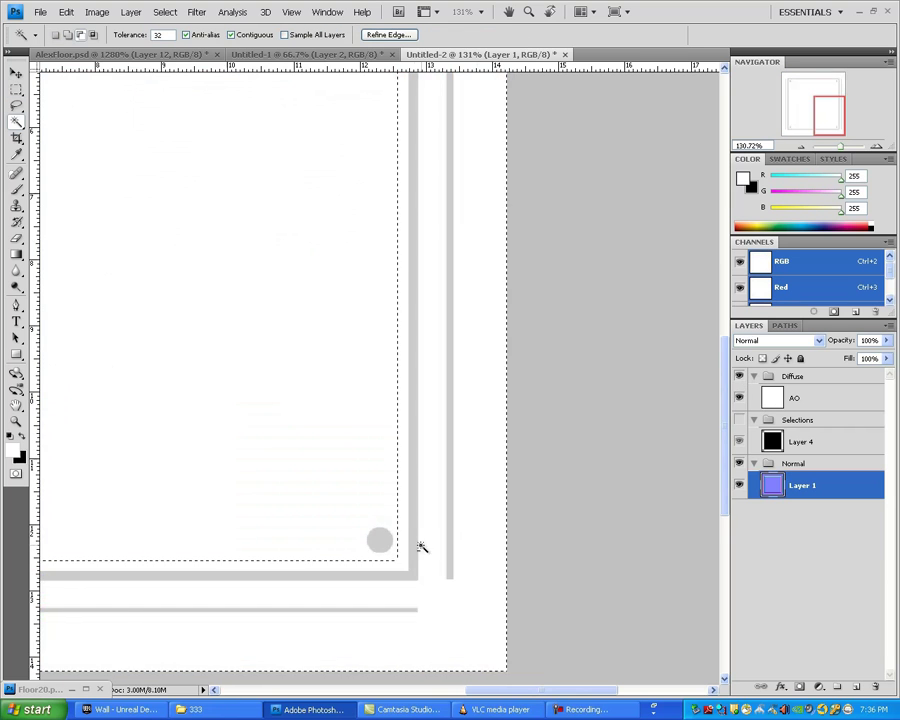
left_click(413, 543, "alt")
Subtract the outer border on all four sides with the rectangular marquee, keeping only the bevel around the central panel selected
scroll(430, 530, "down", 3)
key("m")
left_click_drag(676, 88, 585, 684)
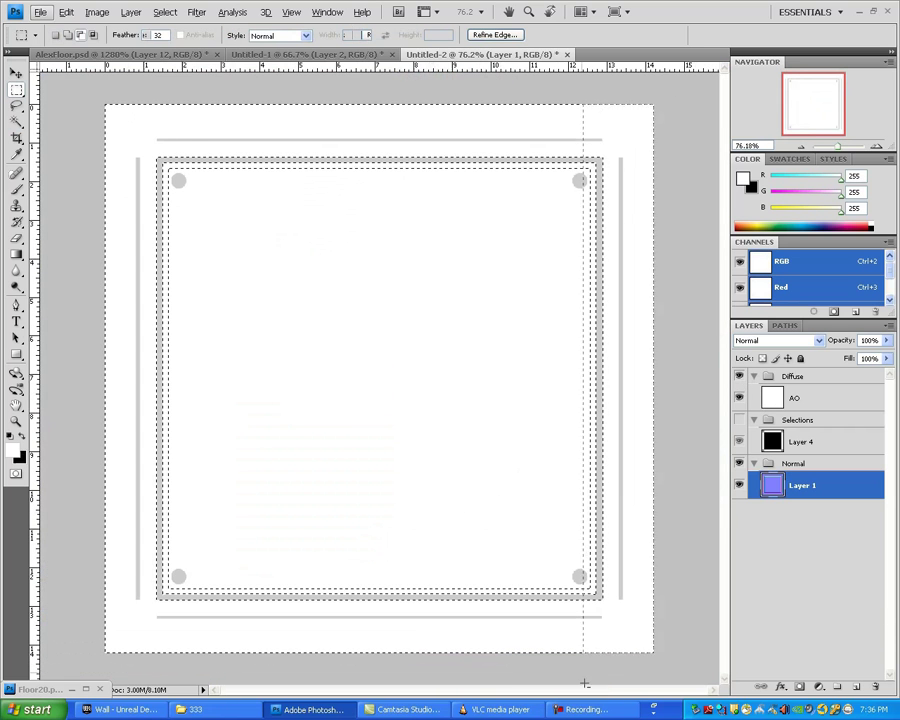
left_click_drag(673, 666, 27, 606)
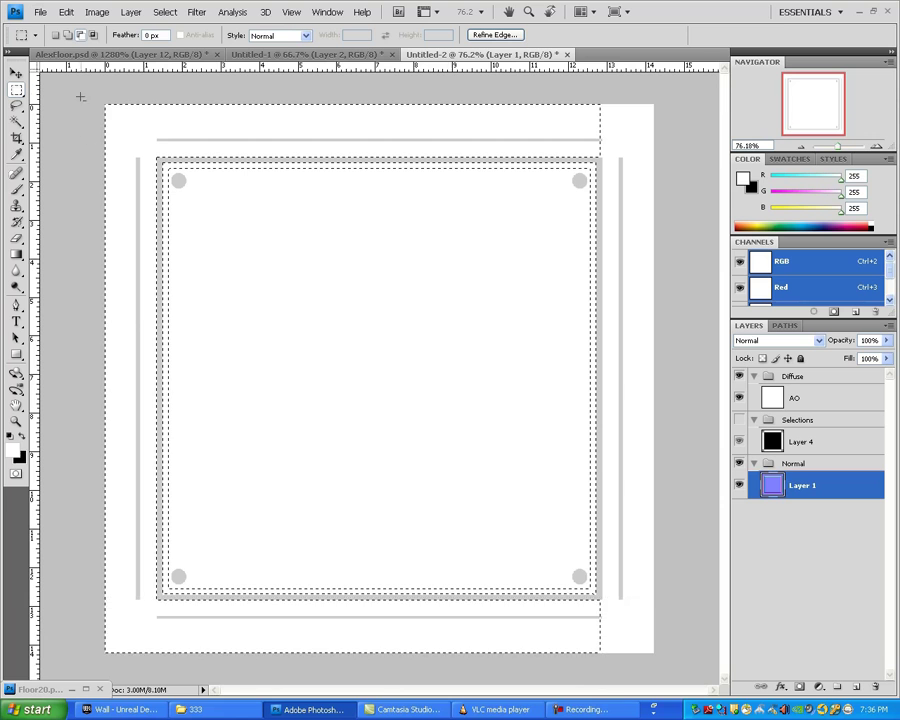
left_click_drag(80, 96, 152, 545)
left_click_drag(98, 185, 97, 158)
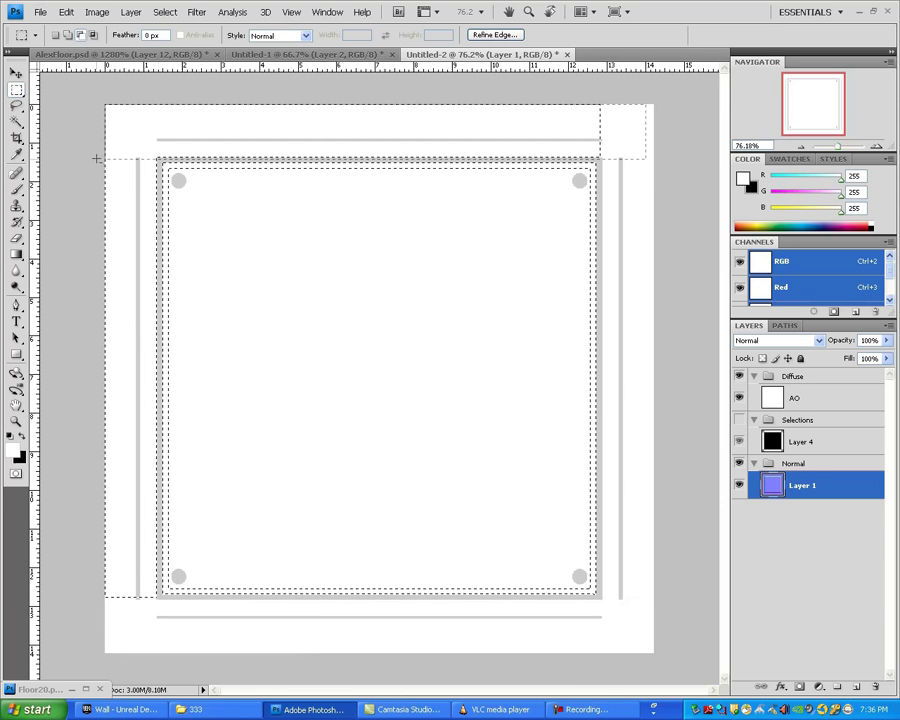
Darken the selected panel bevel on the AO layer with Hue/Saturation at lightness -10 and clear the selection
left_click(792, 401)
key("ctrl+u")
left_click(375, 315)
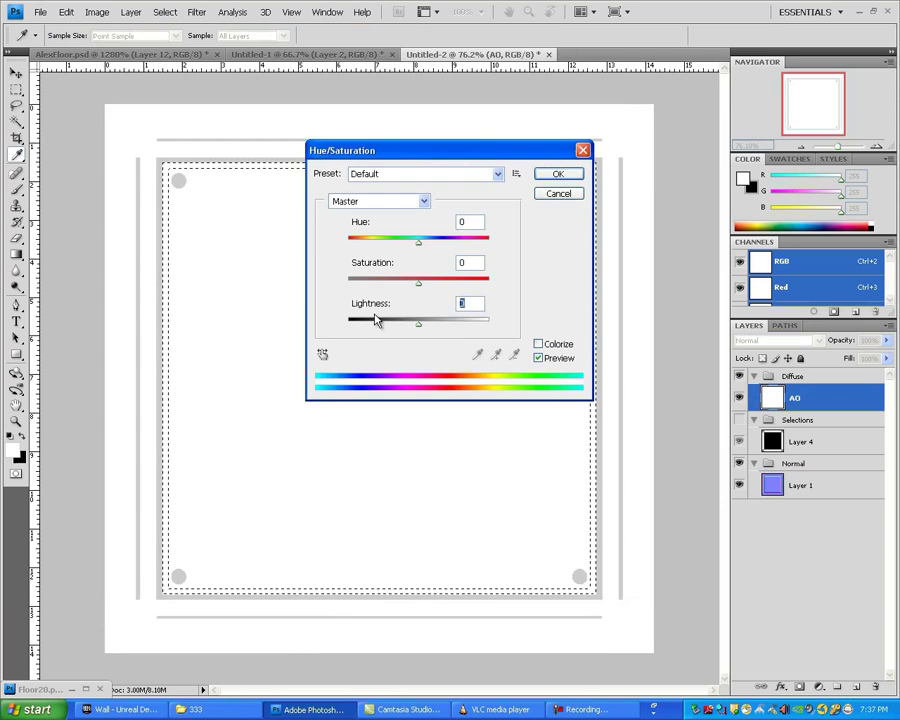
type("-10")
key("Return")
key("ctrl+d")
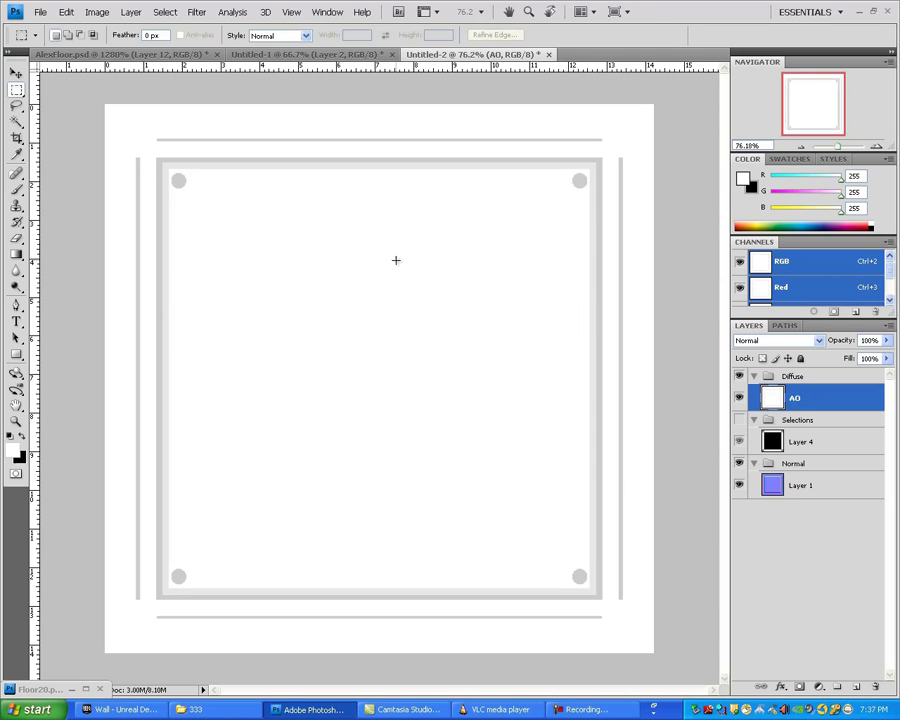
Hide the Diffuse group and select the two wide vertical bevel strips of Layer 1's right-hand border with the Magic Wand
left_click(739, 376)
key("w")
left_click(622, 362)
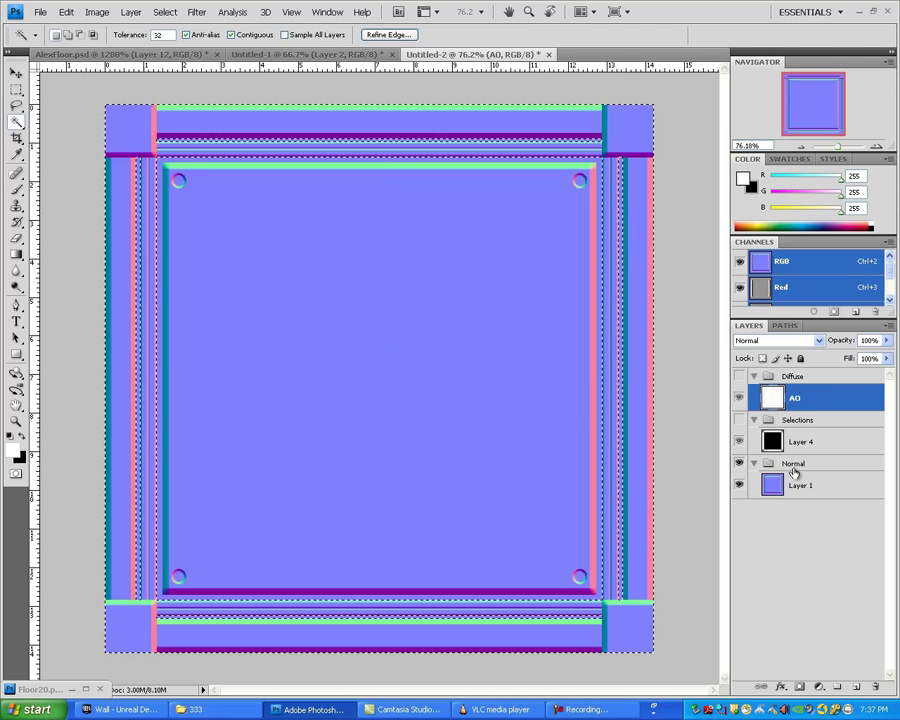
left_click(757, 478)
left_click(650, 470)
left_click(626, 526, "shift")
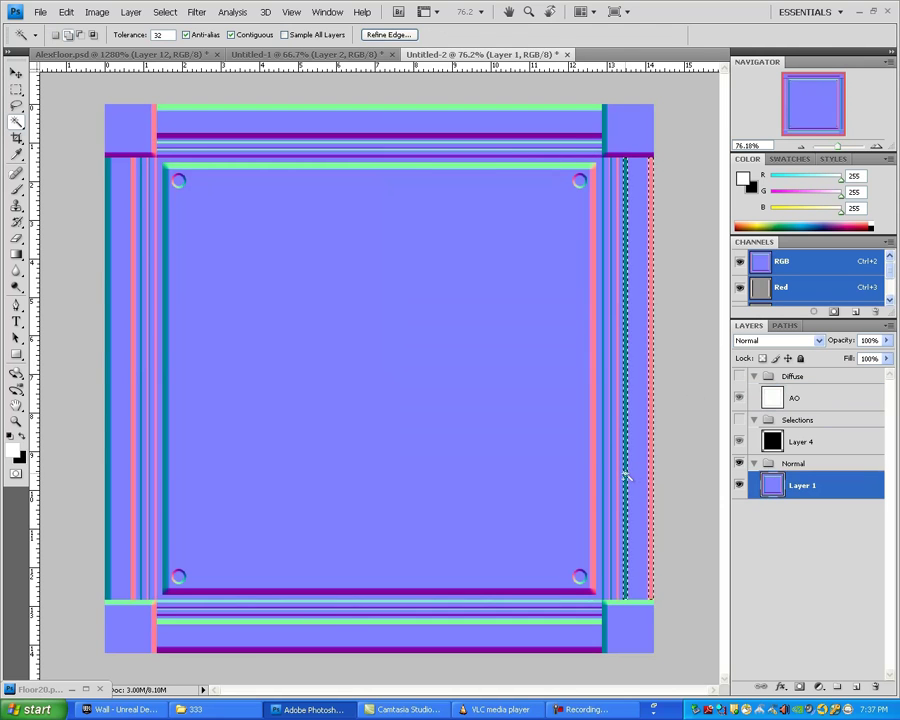
Add the wide bevel strips of the upper, left-hand and lower borders to the selection
left_click(581, 135, "shift")
left_click(579, 107, "shift")
left_click(133, 240, "shift")
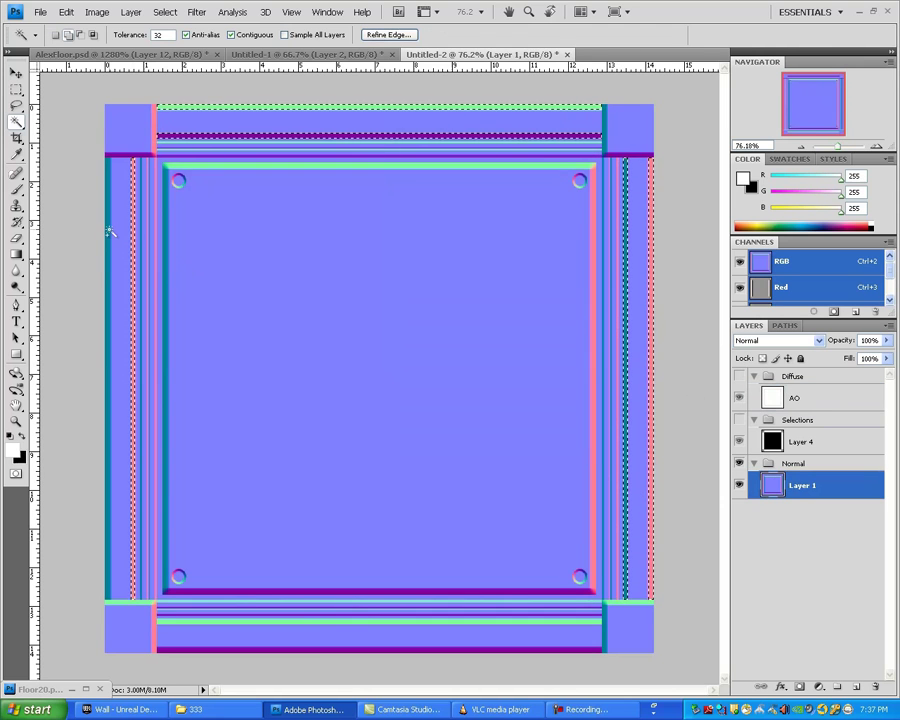
left_click(109, 231, "shift")
left_click(599, 647, "shift")
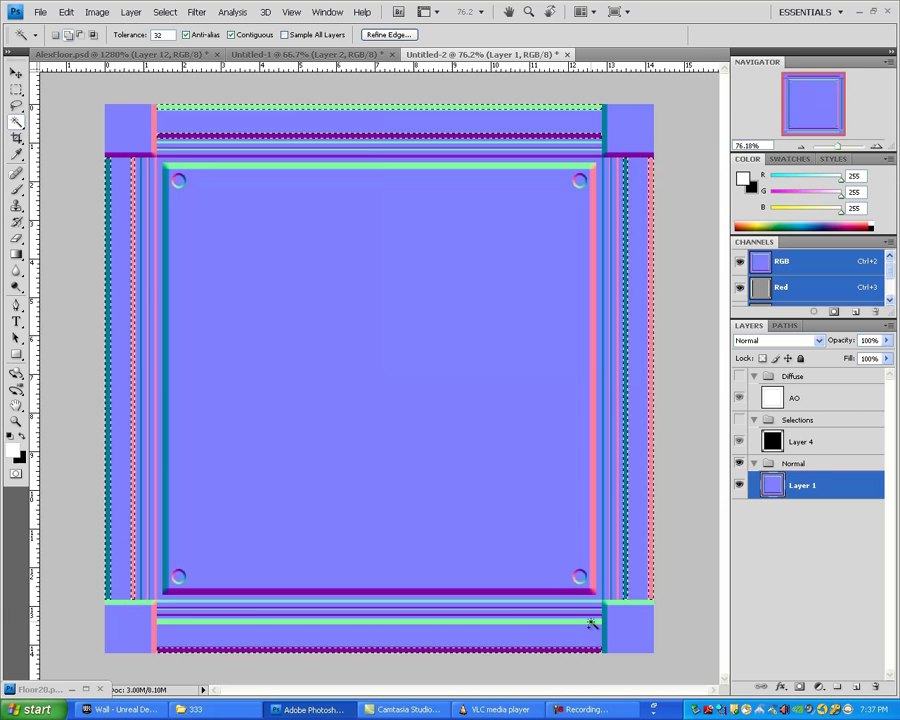
left_click(592, 621, "shift")
Show the Diffuse group, darken the selected border bevels on the AO layer with Hue/Saturation at lightness -10, and clear the selection
left_click(792, 398)
left_click(739, 376)
key("ctrl+u")
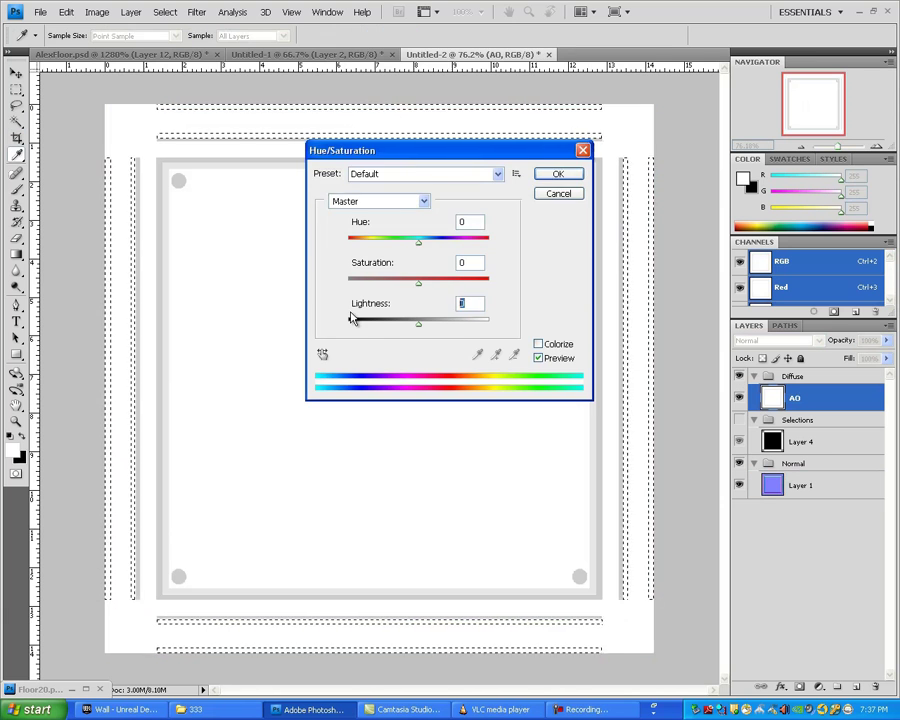
type("-10")
key("Return")
key("ctrl+d")
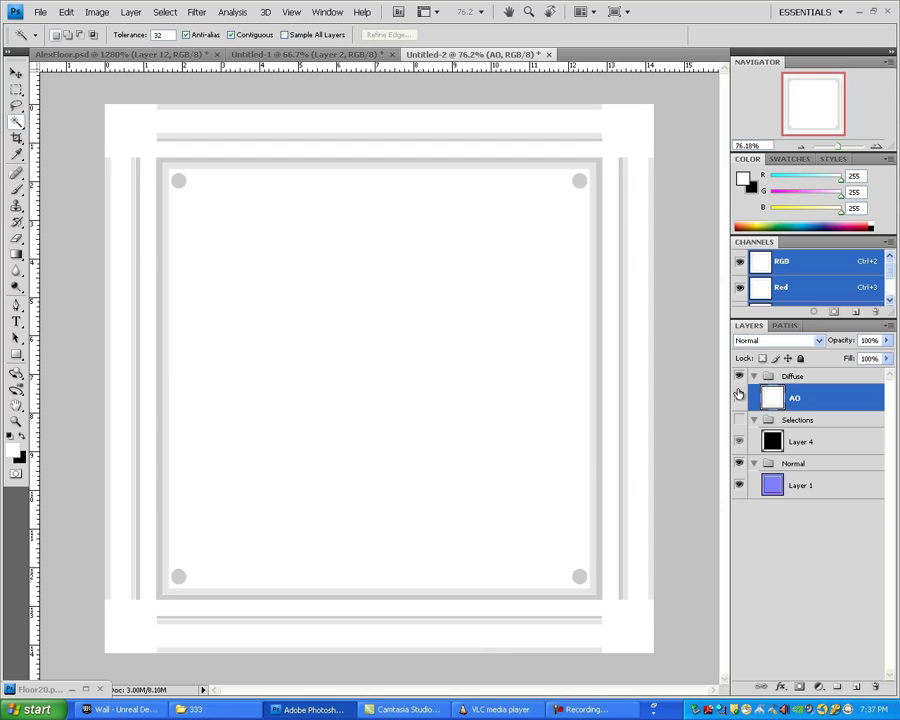
Hide the Diffuse group and select the four outer corner squares from Layer 4 with the Magic Wand
left_click(739, 376)
left_click(801, 441)
left_click(638, 130)
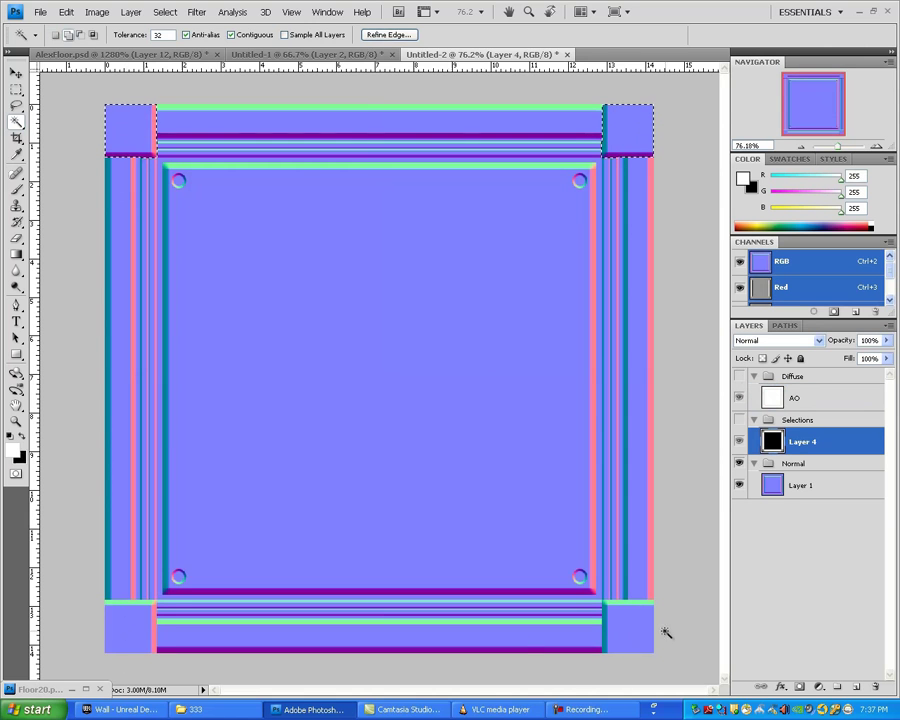
Subtract the flat interiors of the two lower corner squares with the rectangular marquee, keeping their bevels selected
scroll(660, 633, "up", 5)
key("m")
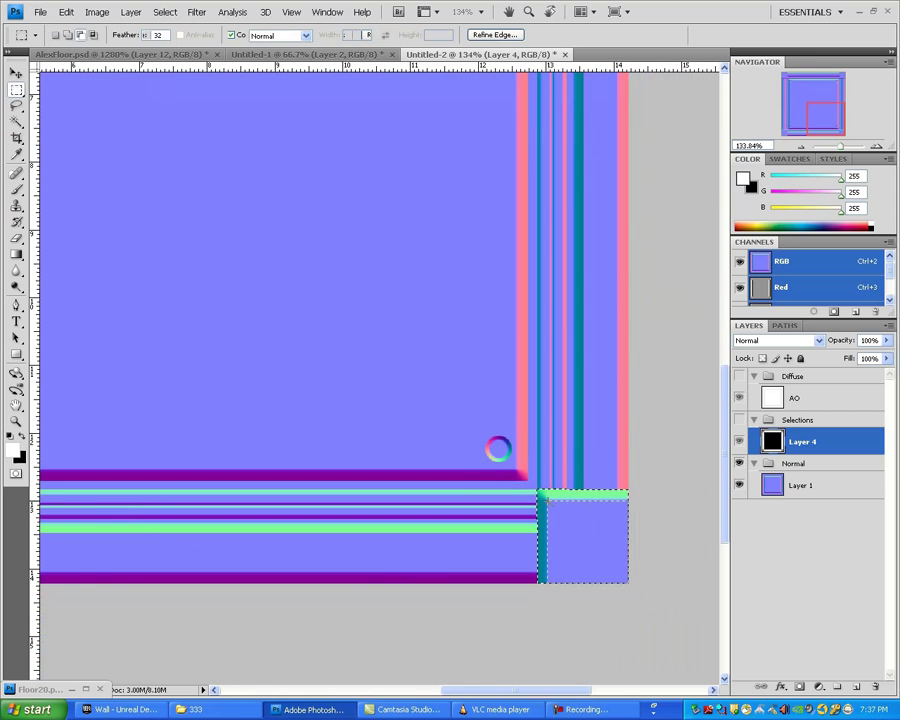
scroll(643, 616, "up", 2)
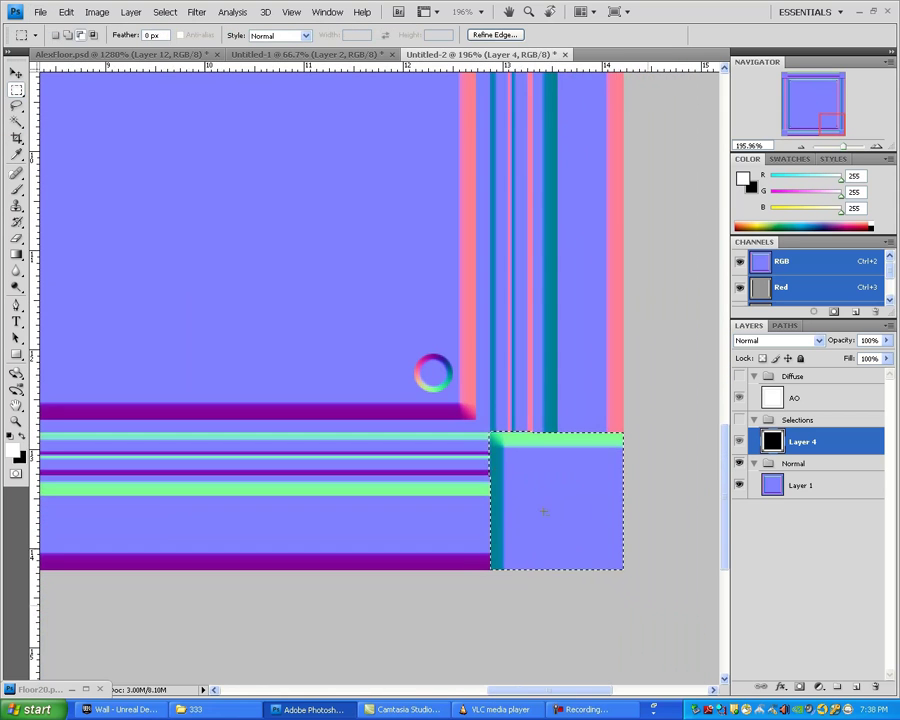
scroll(384, 395, "down", 4)
left_click_drag(404, 460, 890, 434)
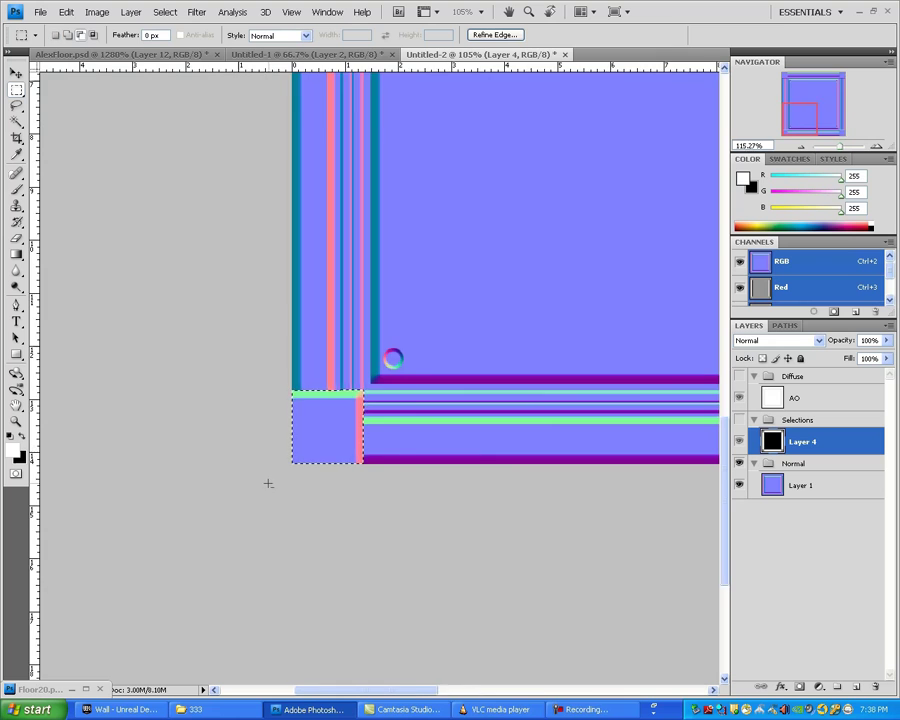
scroll(267, 481, "up", 3)
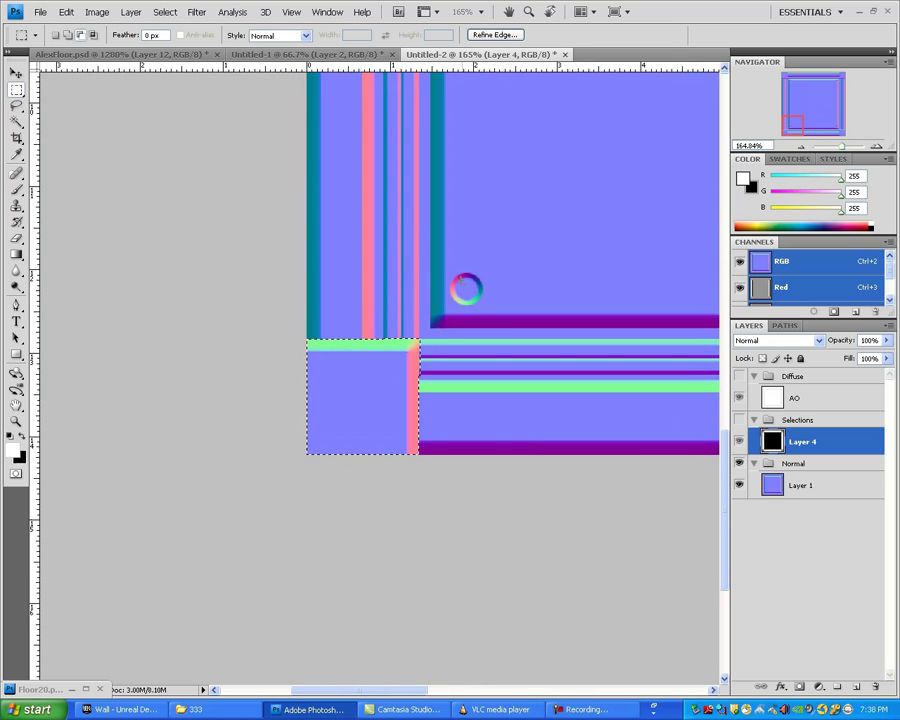
Subtract the flat interiors of the two upper corner squares with the rectangular marquee, keeping their bevels selected
scroll(448, 250, "down", 3)
left_click_drag(448, 165, 446, 677)
scroll(361, 214, "up", 4)
left_click_drag(354, 212, 504, 350)
scroll(588, 361, "down", 4)
left_click_drag(698, 366, 61, 369)
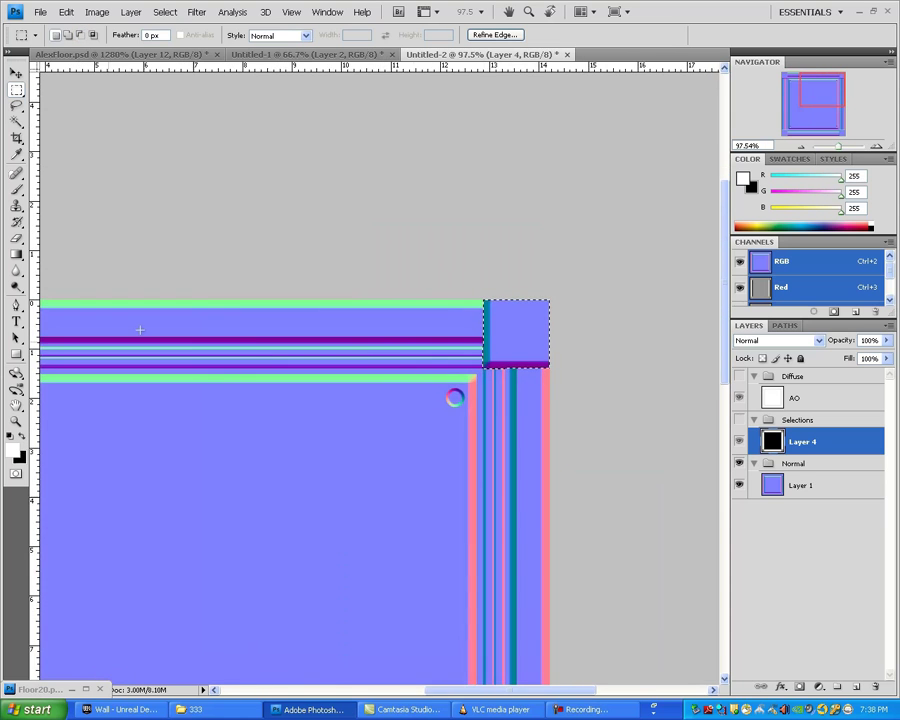
scroll(576, 281, "up", 2)
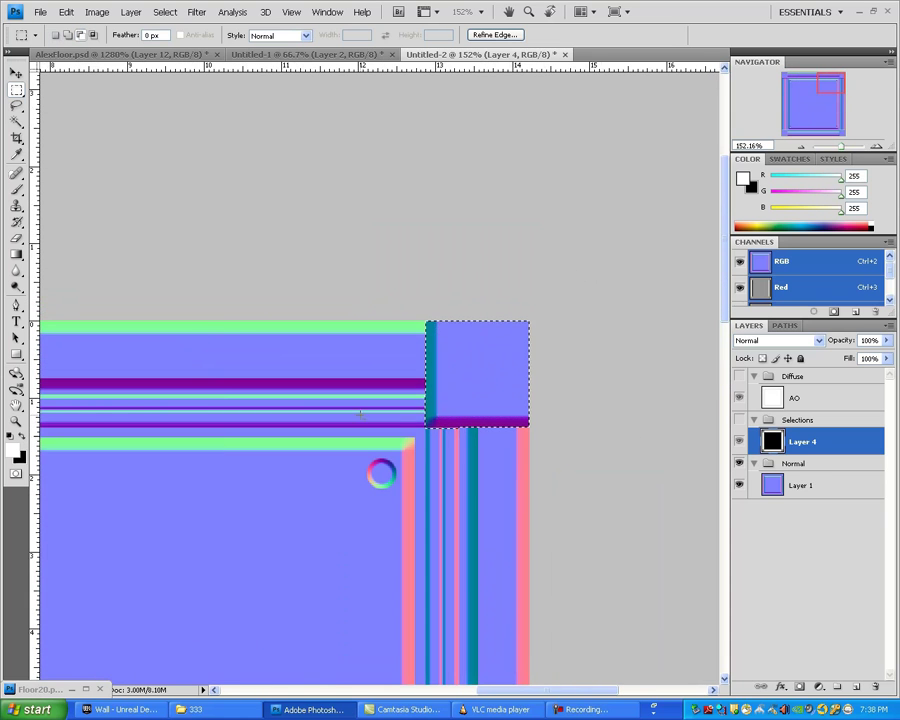
Show the Diffuse group, darken the selected corner bevels on the AO layer with Hue/Saturation, and clear the selection
left_click(739, 376)
left_click(763, 398)
key("ctrl+u")
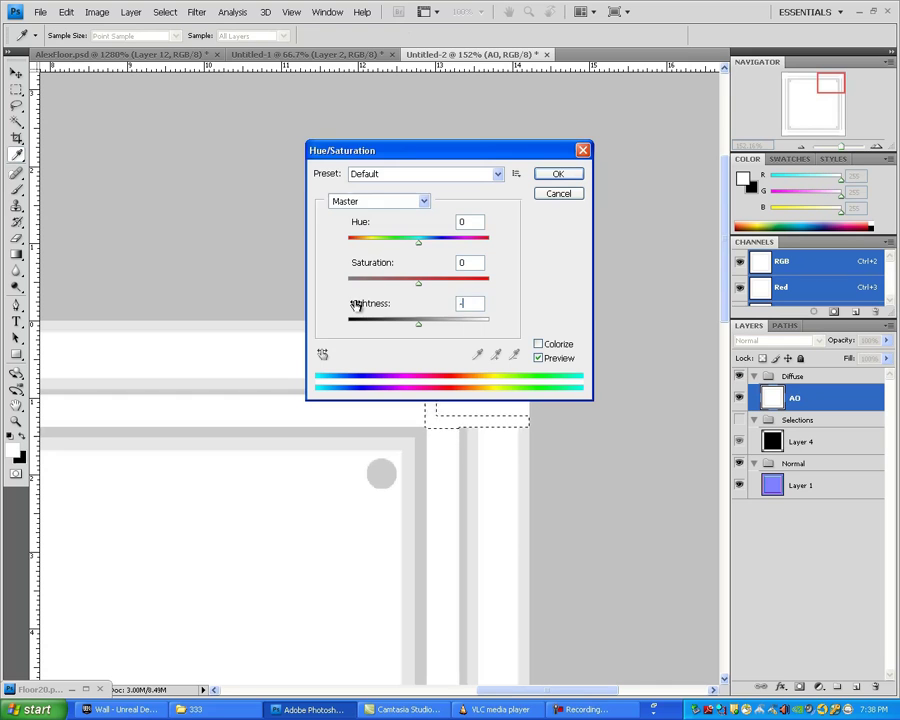
key("Return")
key("z")
right_click(348, 398)
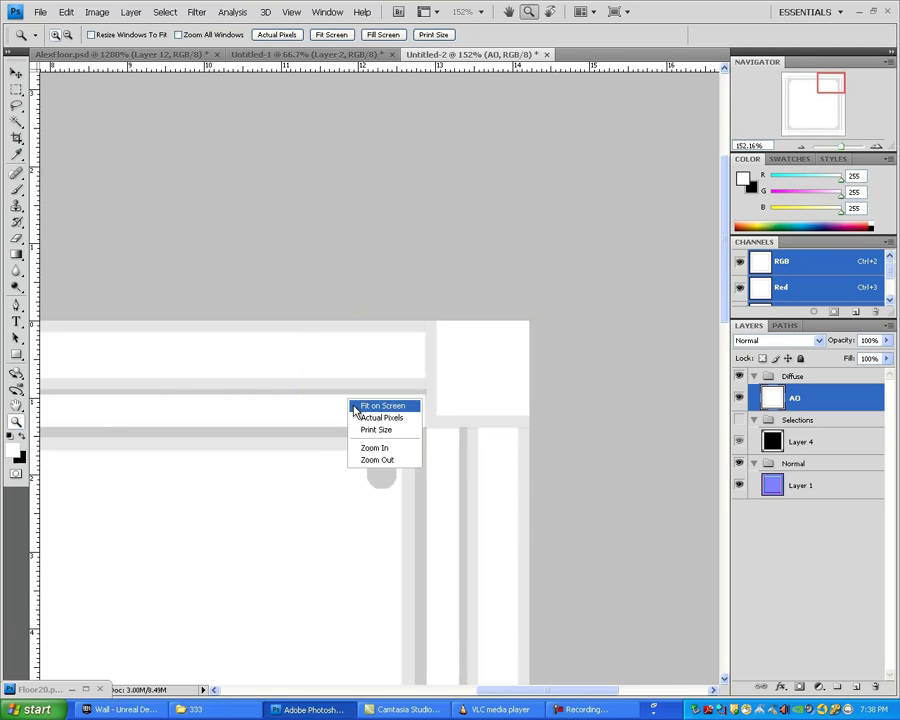
left_click(362, 402)
key("w")
left_click(631, 287)
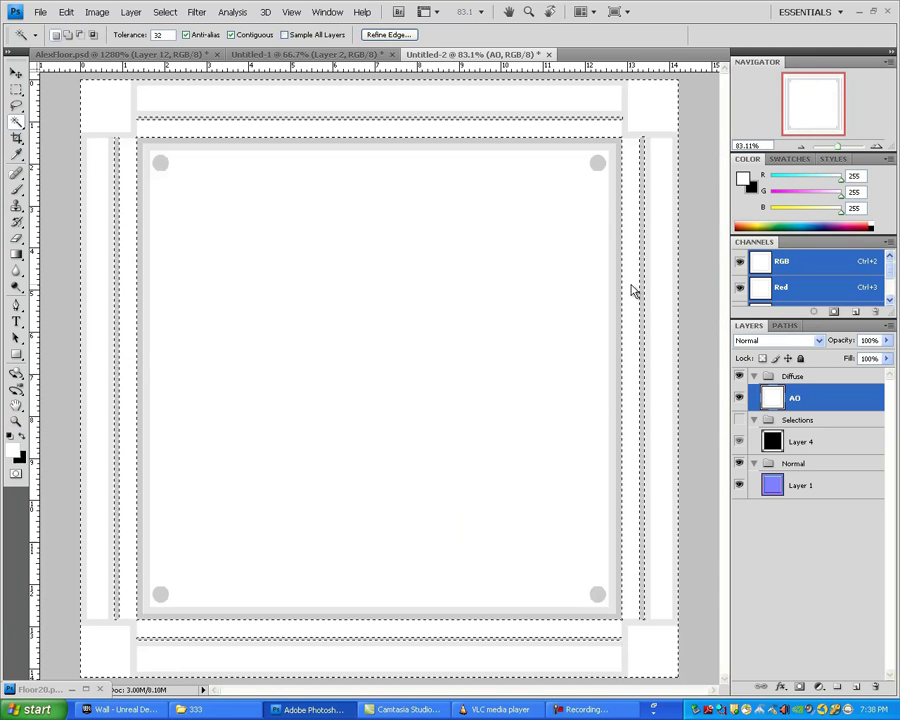
key("ctrl+d")
Hide the Diffuse group and select the frame recess around the panel plus the thin recess line beside it from Layer 4
left_click(739, 376)
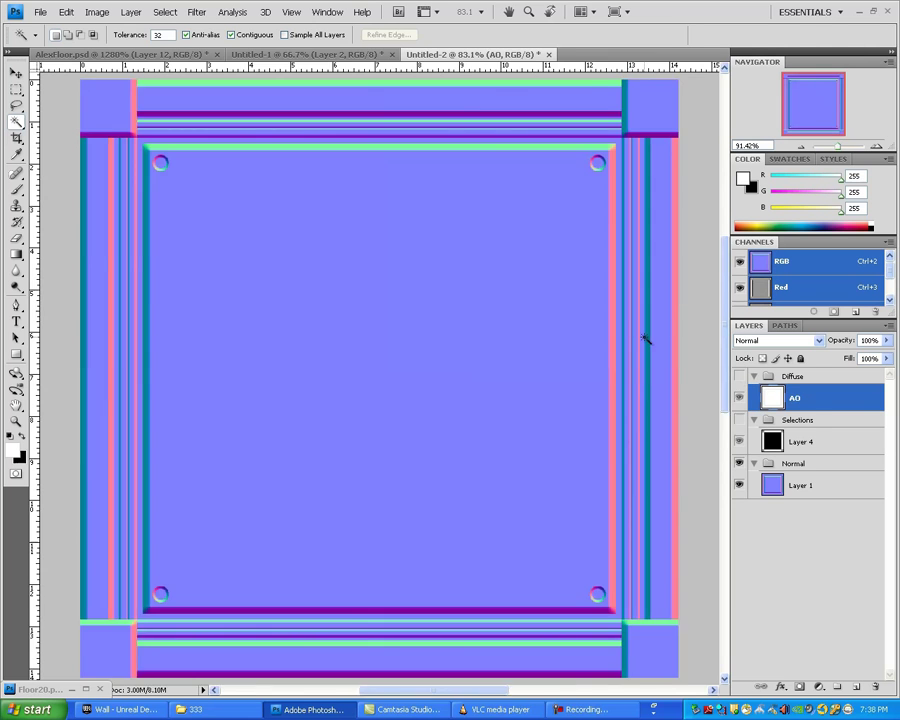
scroll(608, 337, "up", 3)
left_click(785, 438)
left_click(604, 388)
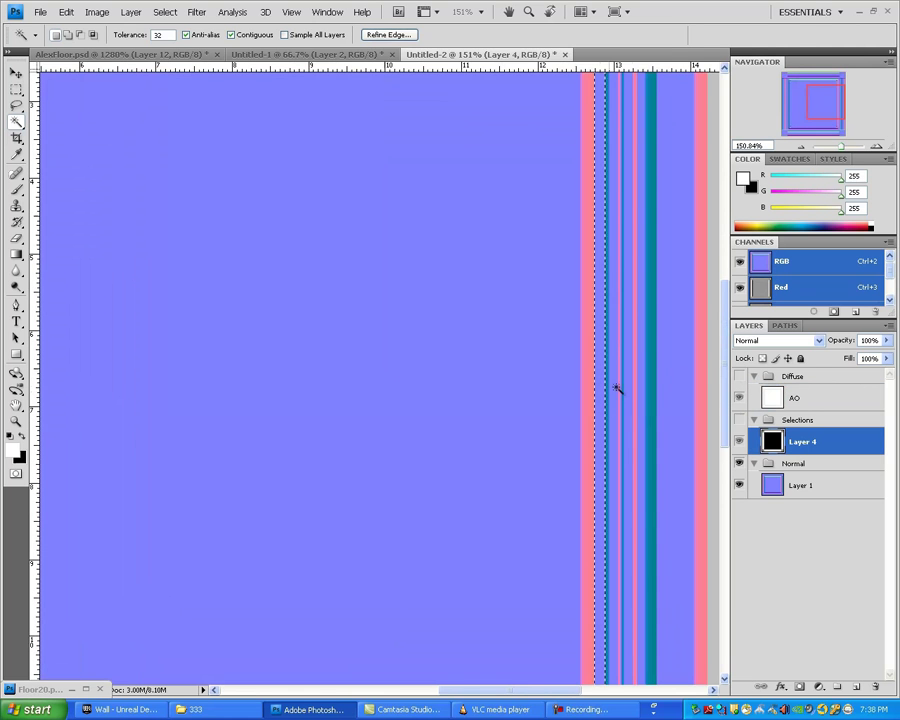
left_click(644, 387, "shift")
Create a new layer above AO in the Diffuse group and show the group again
scroll(464, 177, "down", 3)
left_click(800, 398)
left_click(857, 687)
left_click(739, 376)
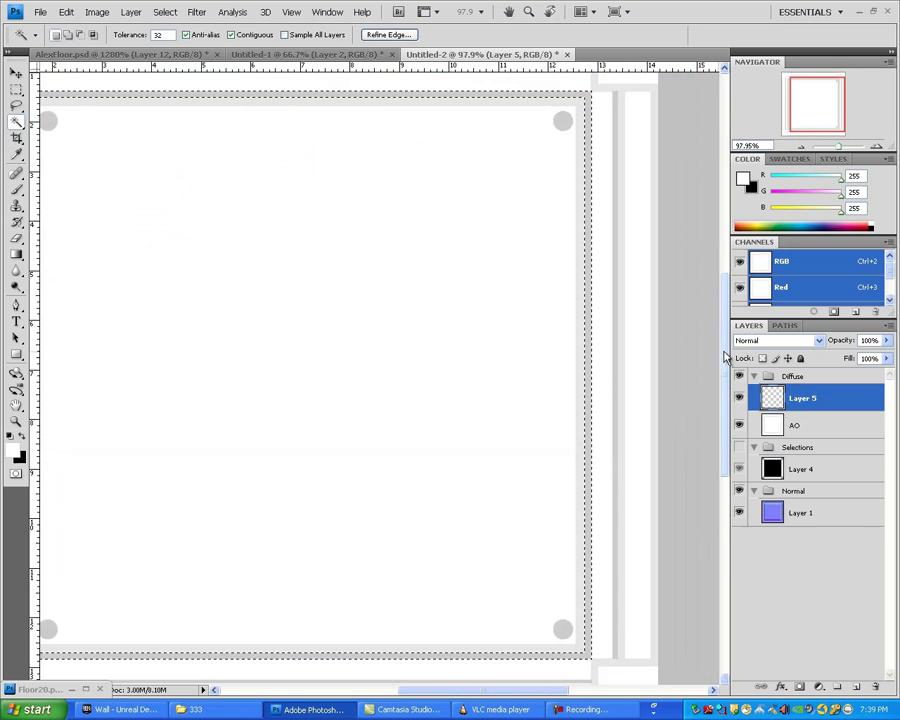
Stroke the selected frame recess on Layer 5 with a 2 px black line inside the edge and clear the selection
left_click(100, 12)
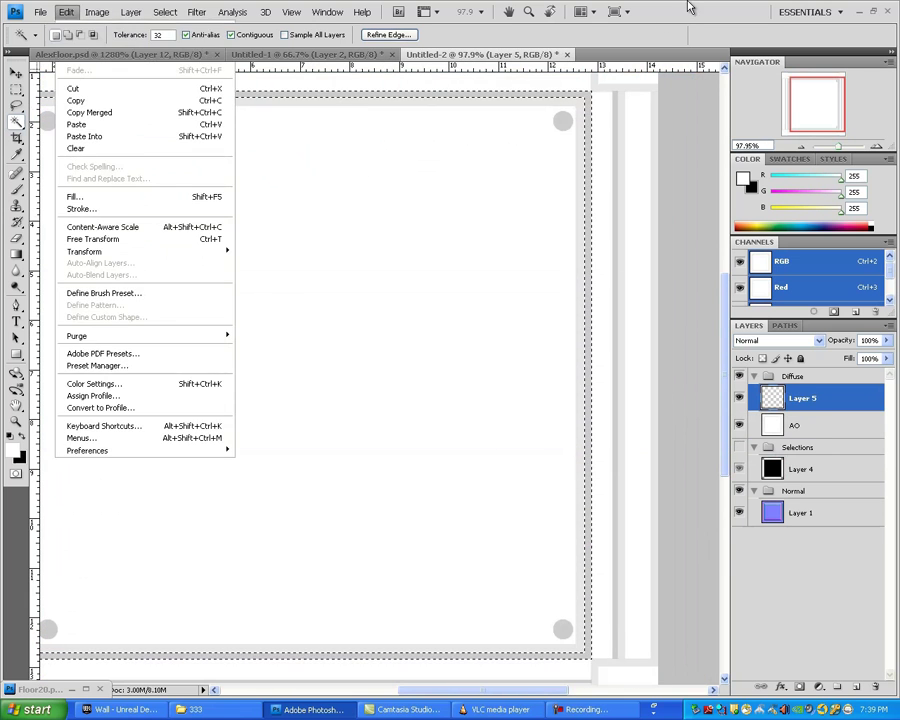
left_click(66, 11)
left_click(66, 11)
left_click(80, 207)
type("2")
left_click(352, 274)
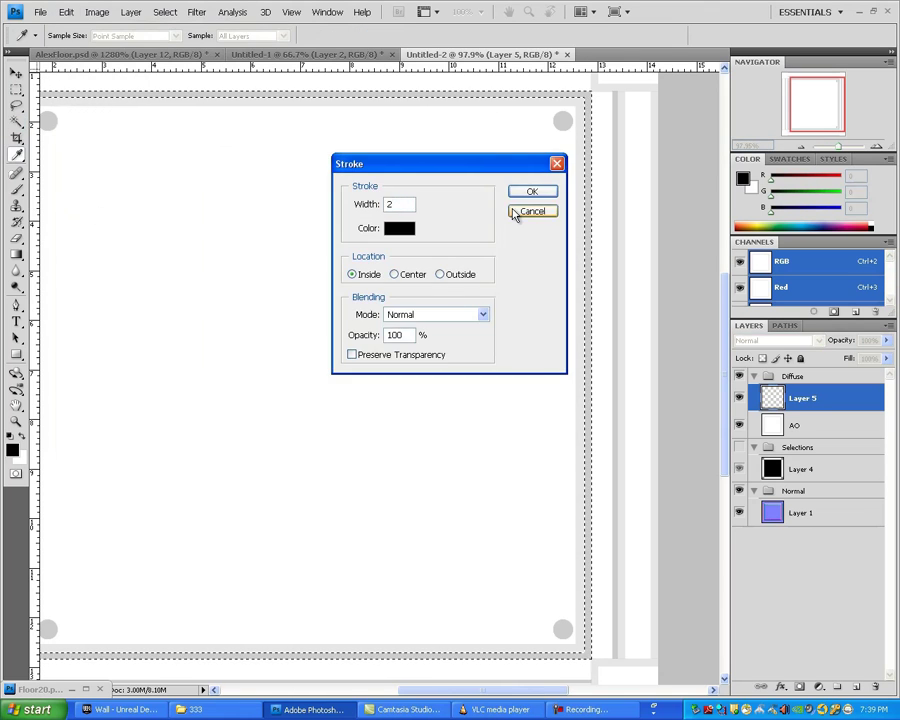
left_click(525, 191)
key("w")
key("ctrl+d")
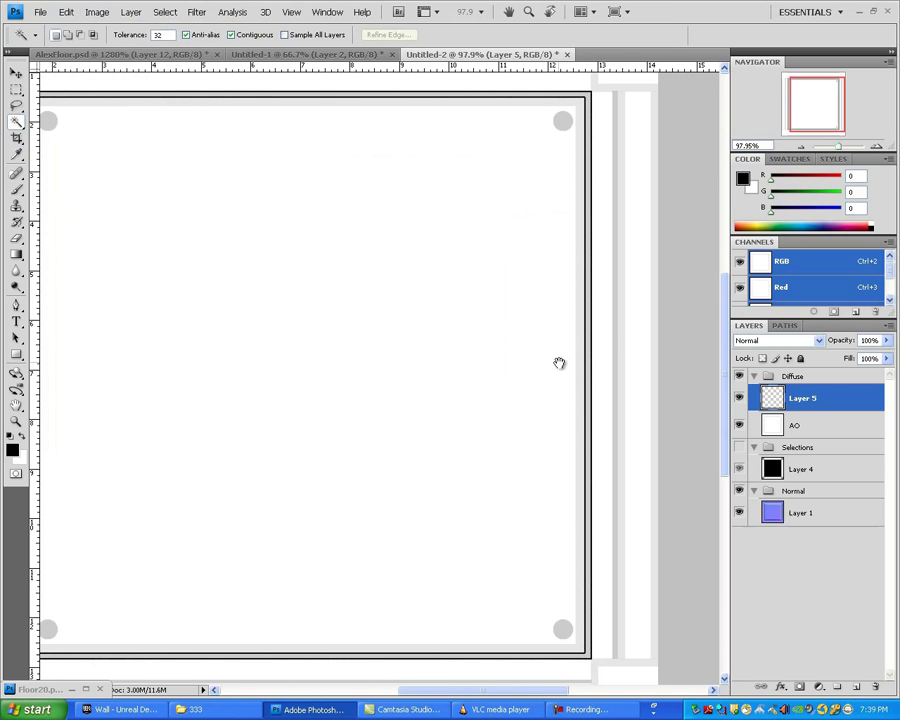
Hide the Diffuse group and select the narrow recess strip on the panel's right side from Layer 1
left_click(739, 376)
left_click(623, 542, "ctrl")
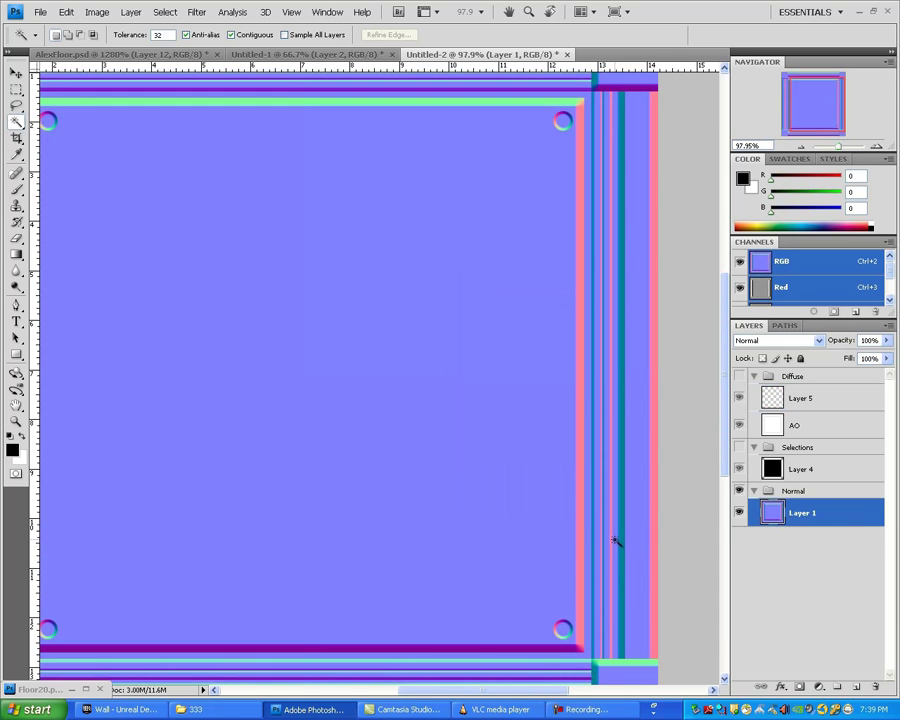
left_click(614, 540)
left_click_drag(548, 634, 582, 478)
scroll(586, 484, "up", 3)
left_click(740, 377)
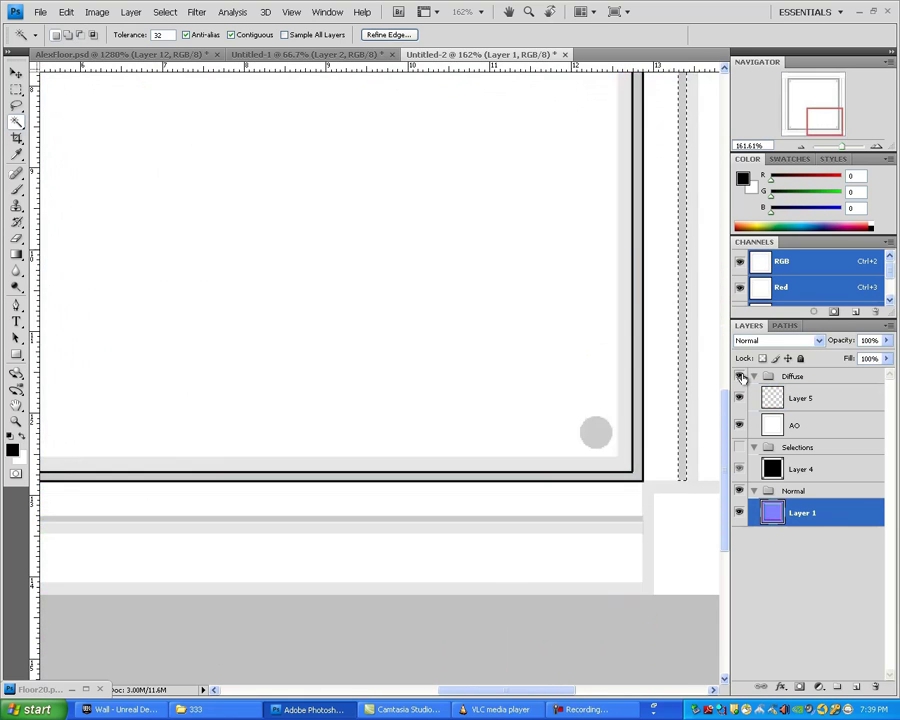
left_click(739, 376)
Add the matching narrow recess strips below, left of and above the panel to the selection
scroll(296, 406, "left", 6)
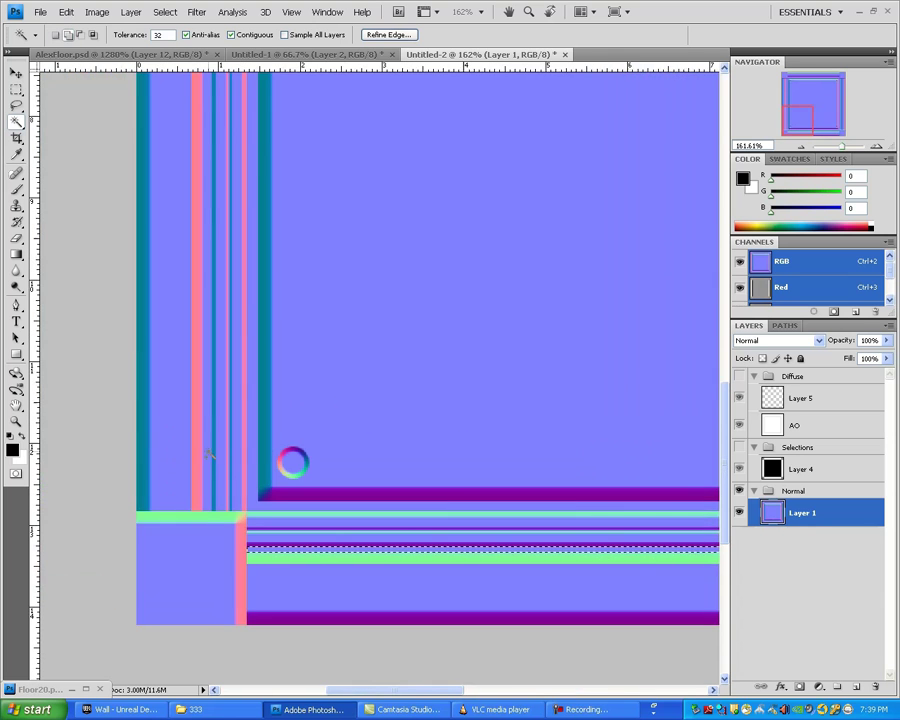
left_click_drag(484, 245, 486, 686)
left_click_drag(442, 420, 408, 686)
left_click(327, 295, "shift")
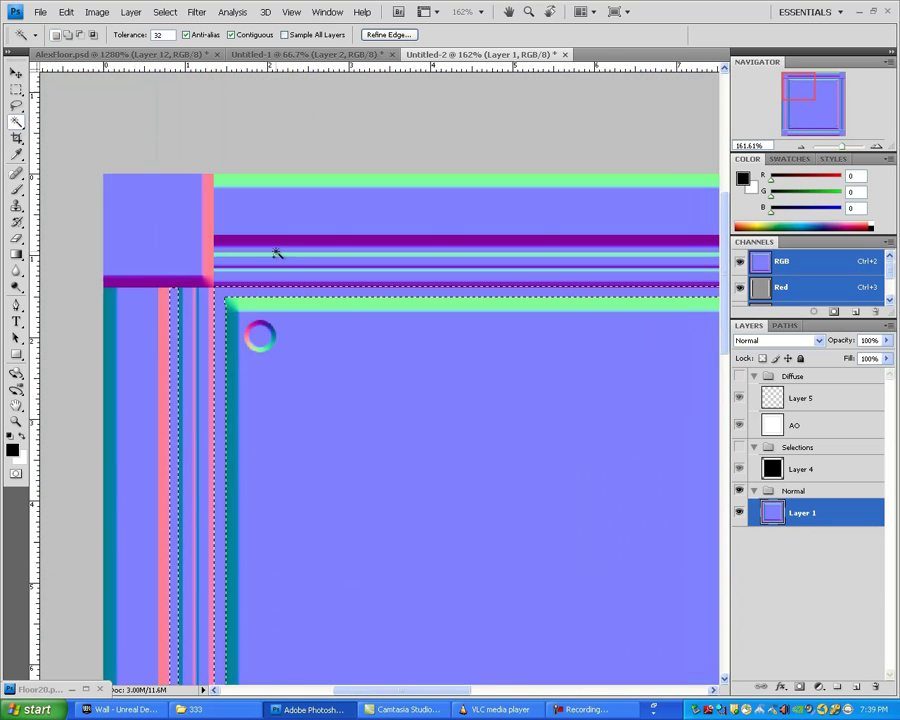
key("ctrl+z")
left_click(277, 252, "shift")
Show the Diffuse group, stroke the selected recess strips with 2 px black on Layer 5, and clear the selection
left_click(739, 376)
left_click(800, 398)
left_click(66, 12)
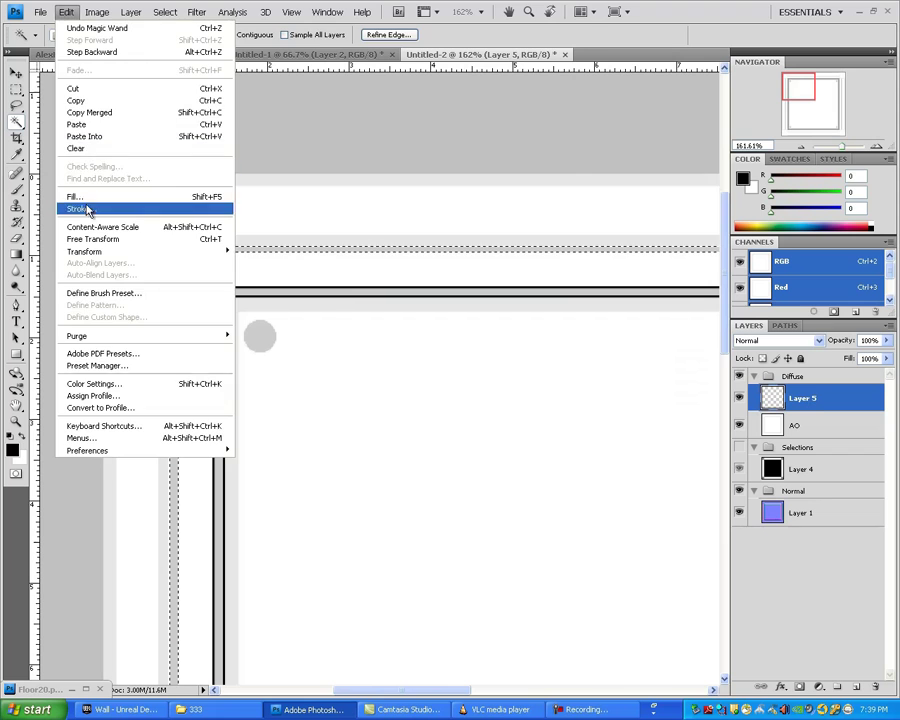
left_click(84, 206)
left_click(532, 191)
key("w")
key("ctrl+d")
key("ctrl+0")
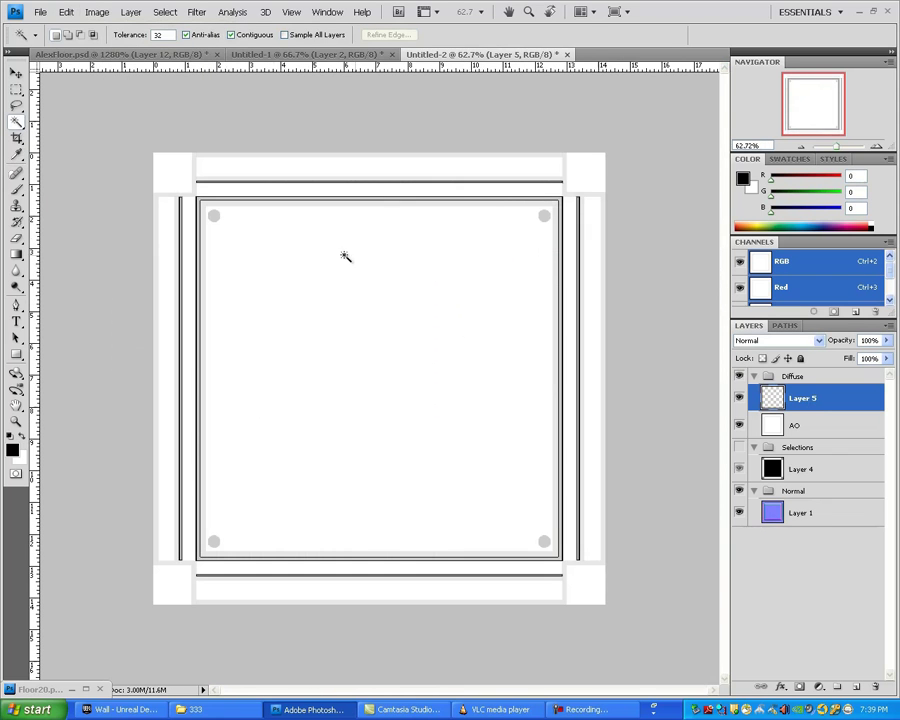
Select the four grey corner studs of the panel from the AO layer
key("w")
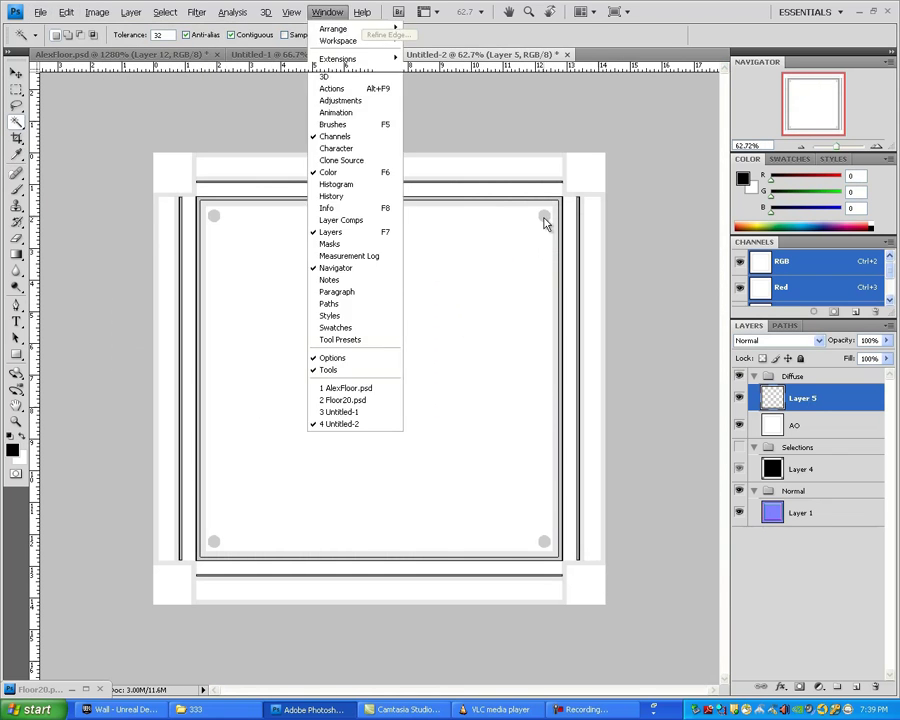
left_click(544, 218)
key("ctrl+d")
left_click(837, 431)
left_click(547, 220)
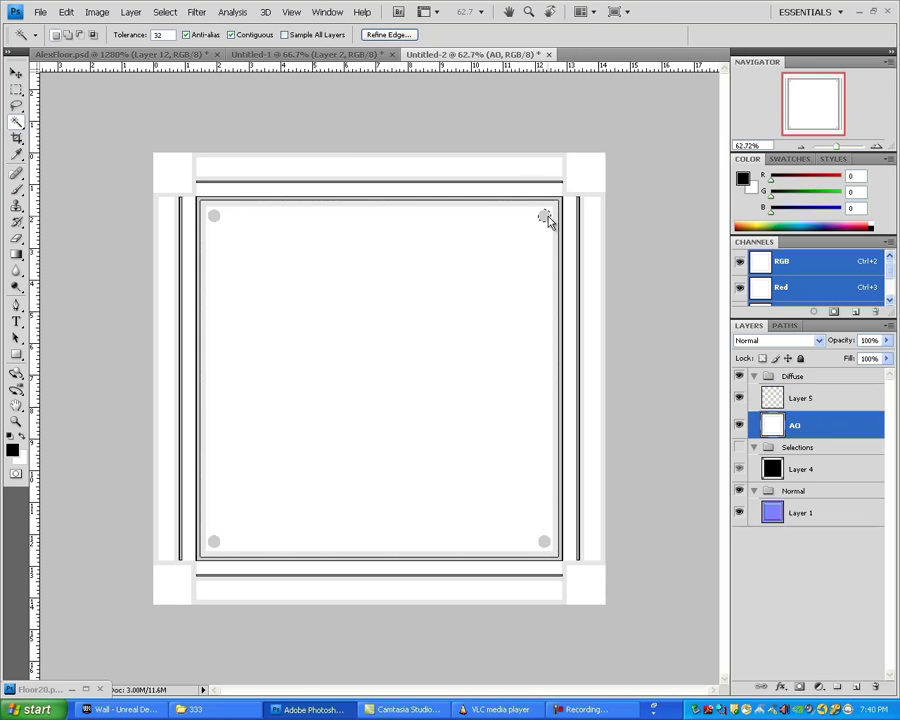
Create a new layer above Layer 5 and stroke the selected studs with a black outline on it
left_click(806, 399)
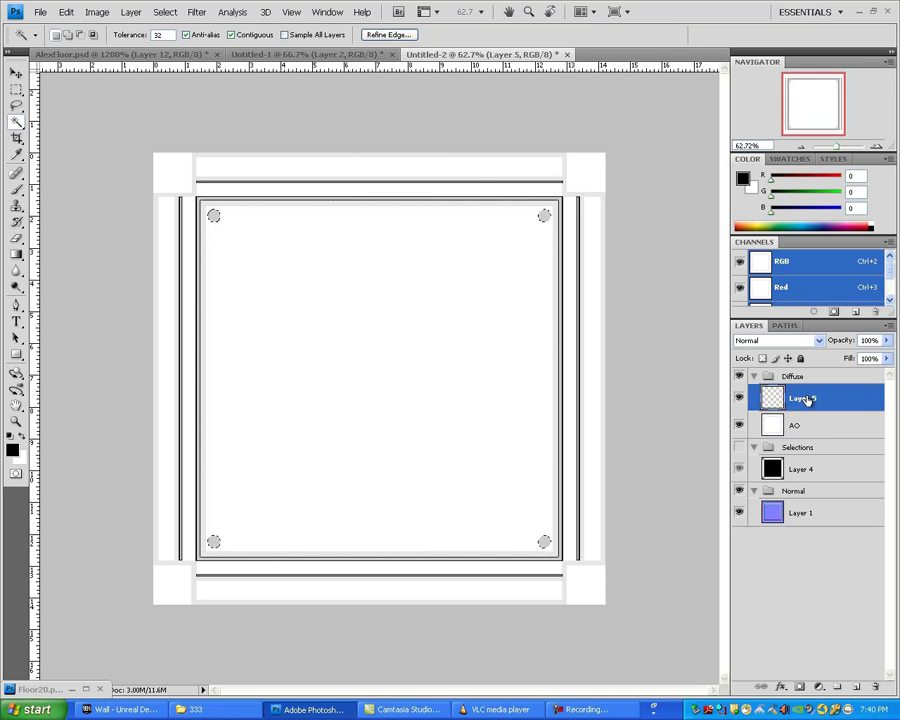
key("ctrl+shift+alt+n")
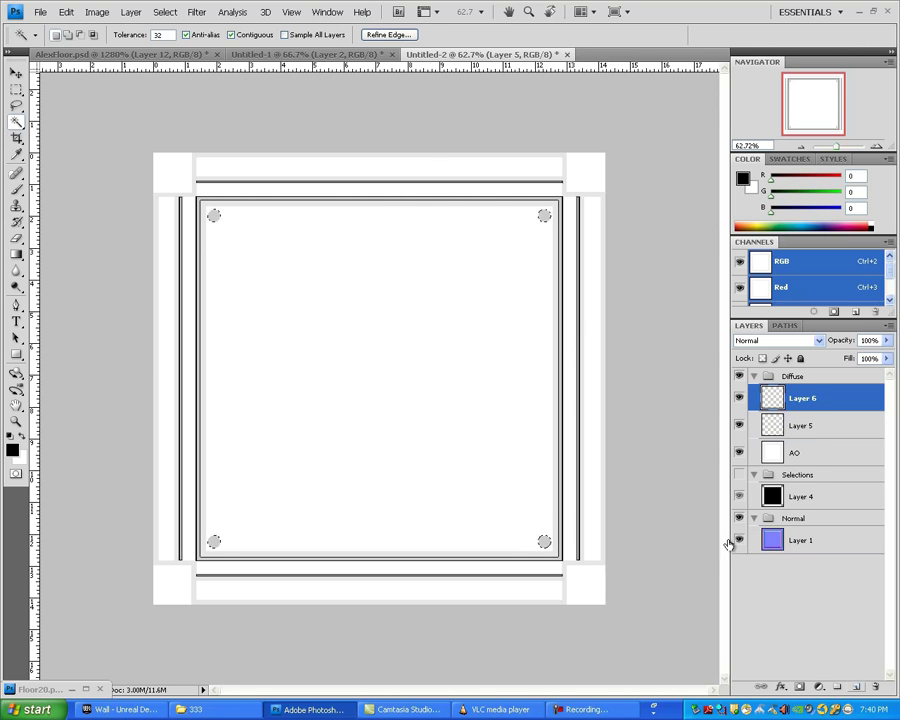
left_click(97, 12)
left_click(105, 213)
key("Return")
scroll(243, 161, "up", 6)
Clear the selection and soften the stud outlines with a Gaussian Blur of 2.2 pixels
left_click(165, 12)
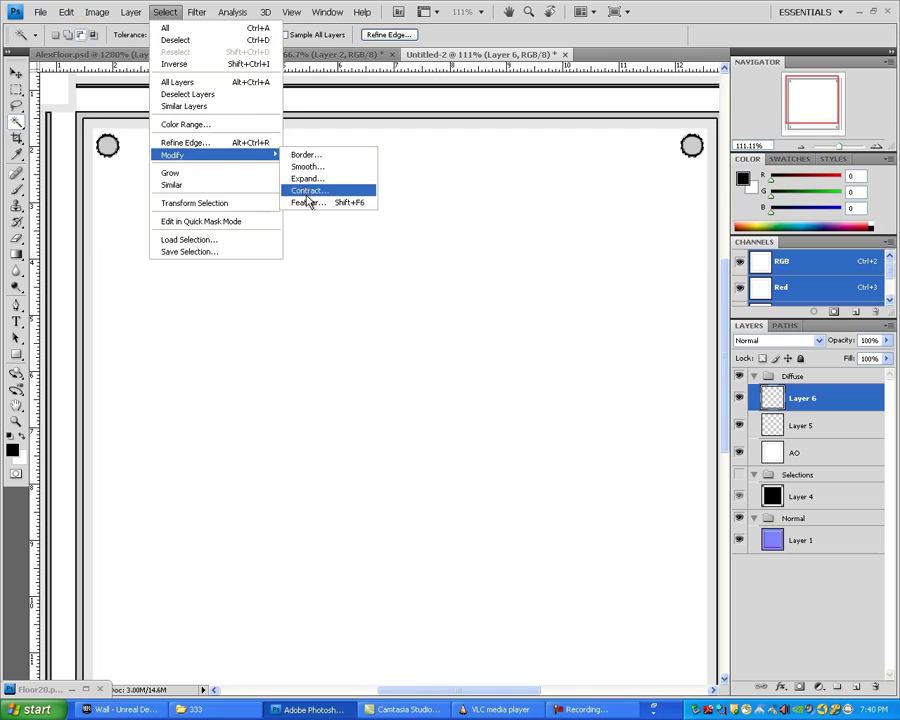
mouse_move(215, 131)
left_click(350, 178)
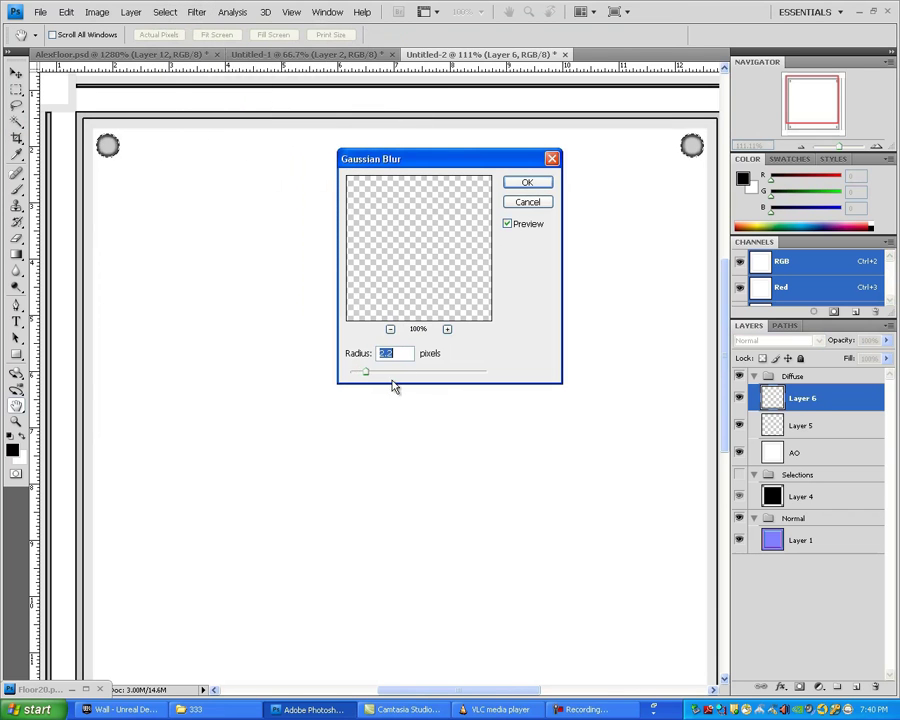
left_click(529, 186)
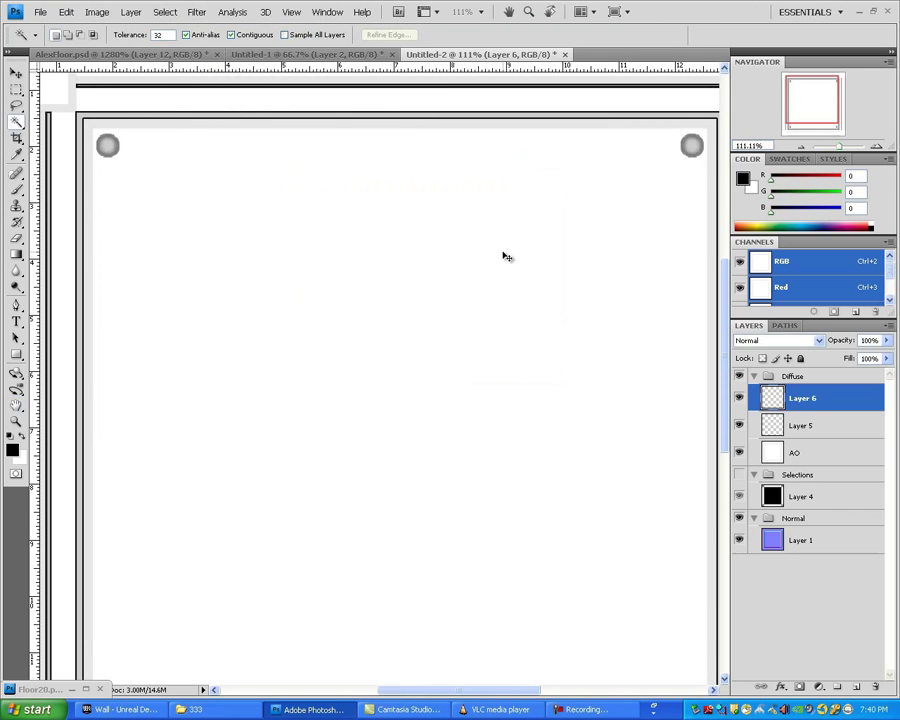
Delete Layer 5 with the sharp recess outlines
scroll(490, 270, "down", 2)
left_click(785, 430)
key("Delete")
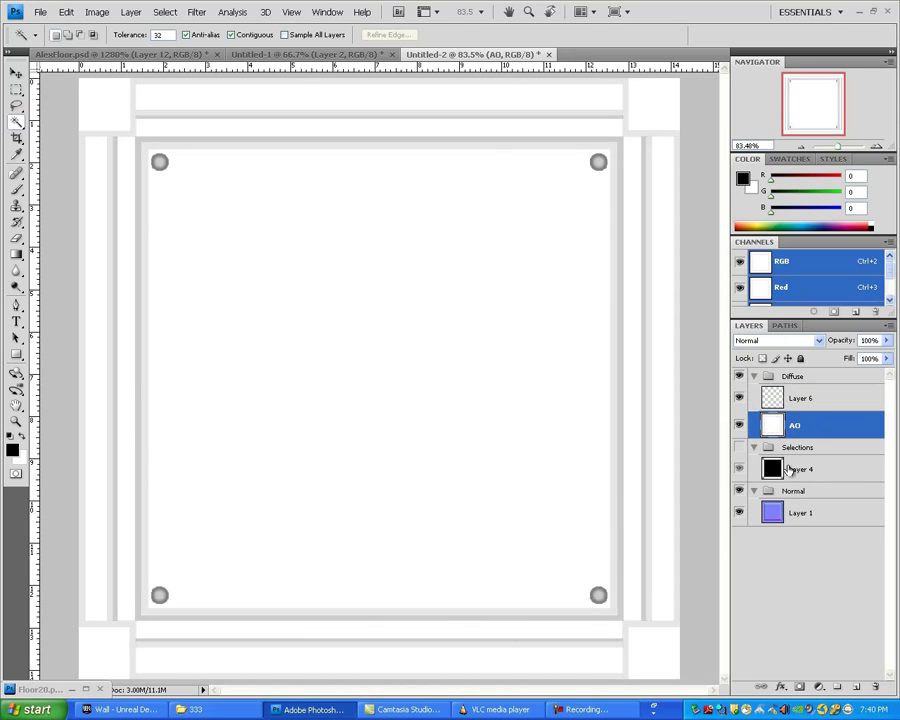
Create a new layer above AO and select the four flat strips bordering the frame recess from Layer 4
key("ctrl+shift+alt+n")
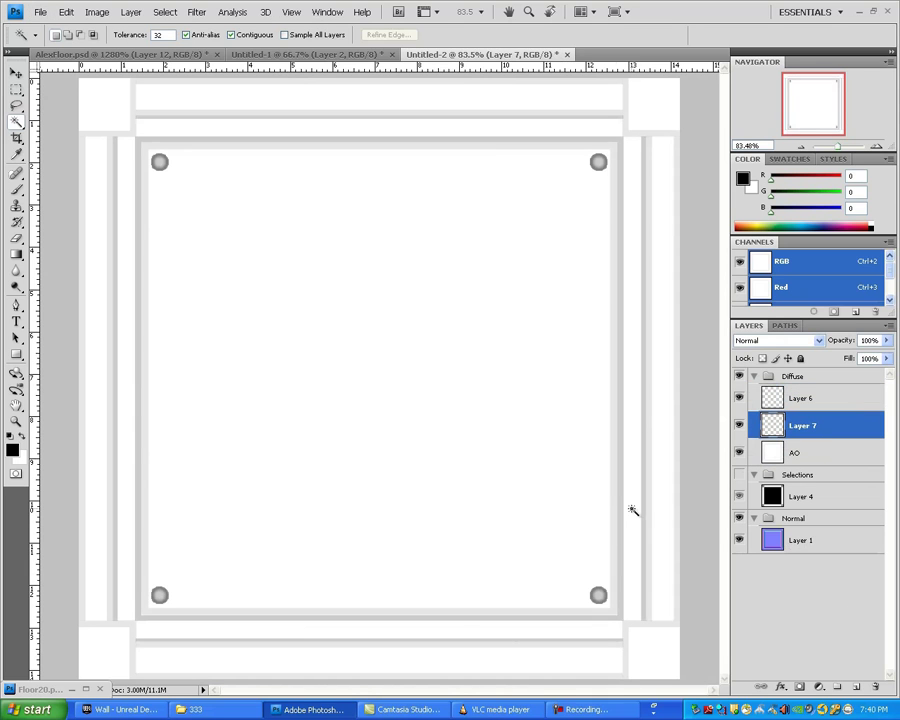
left_click(617, 509)
left_click(800, 492)
key("ctrl+d")
left_click(627, 491)
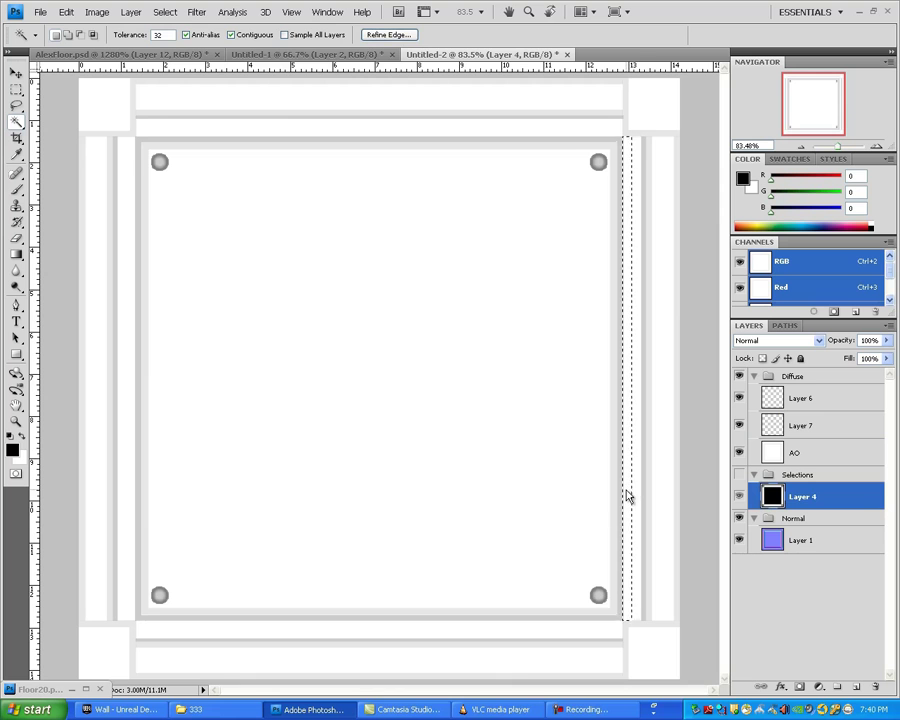
left_click(589, 134, "shift")
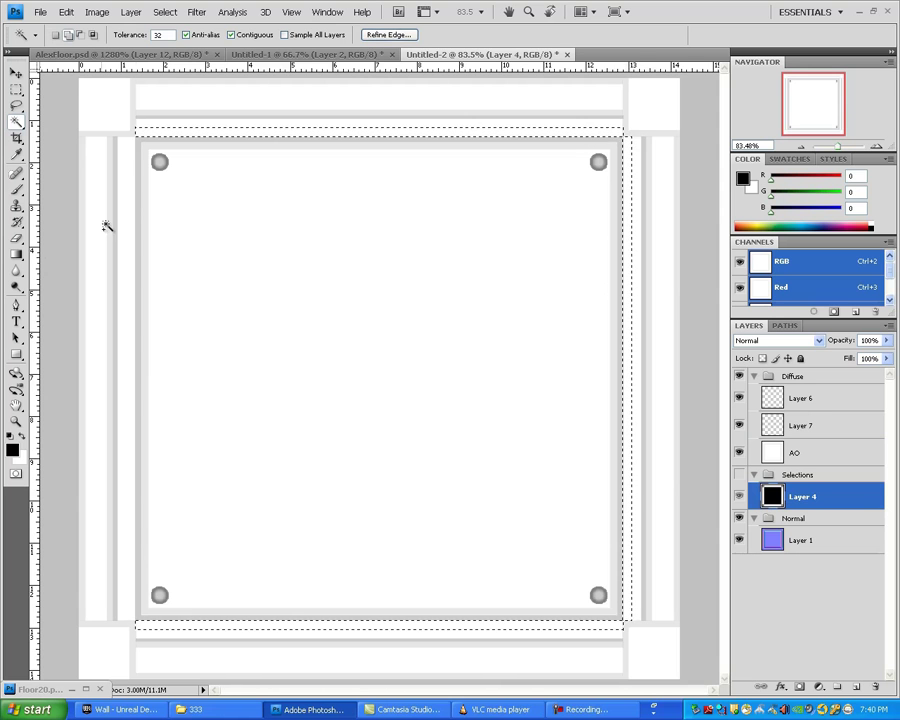
left_click(132, 206, "shift")
Outline the selected border strips on Layer 7 with a blurred black stroke and clear the selection
left_click(760, 427)
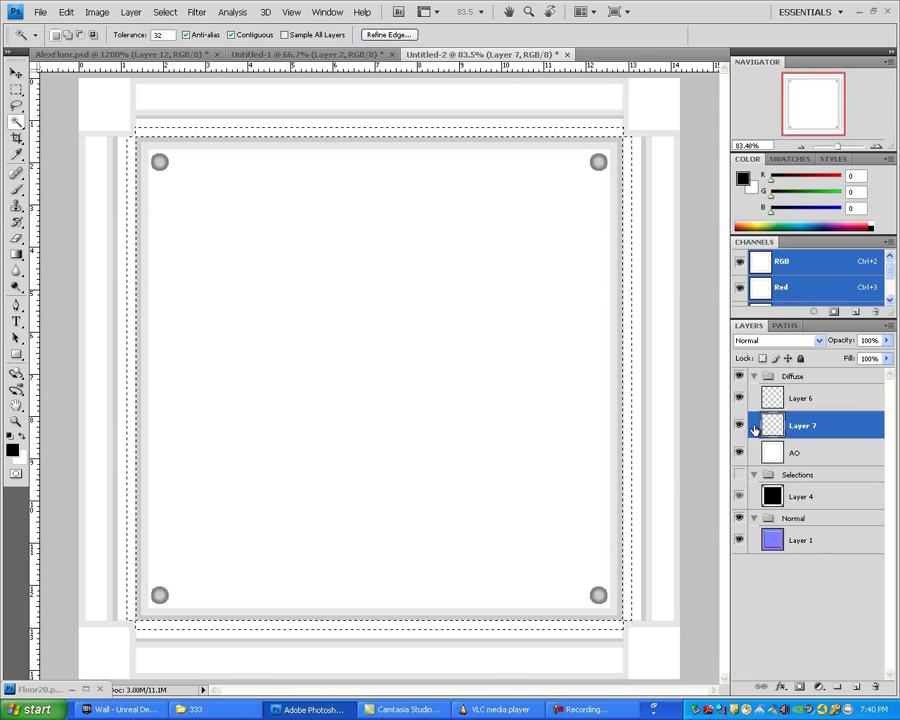
left_click(66, 12)
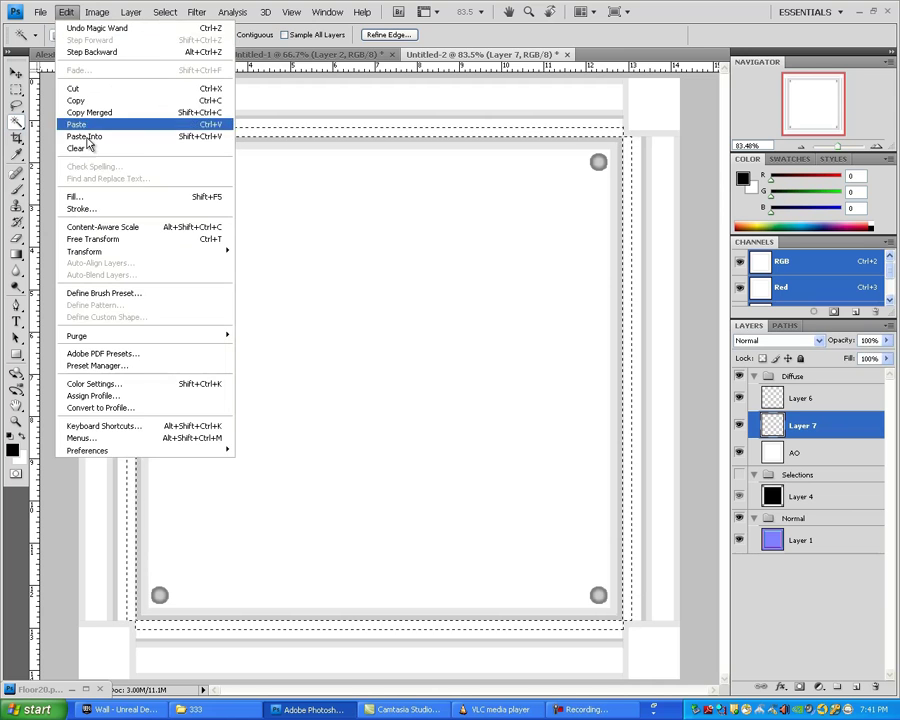
left_click(88, 204)
key("Return")
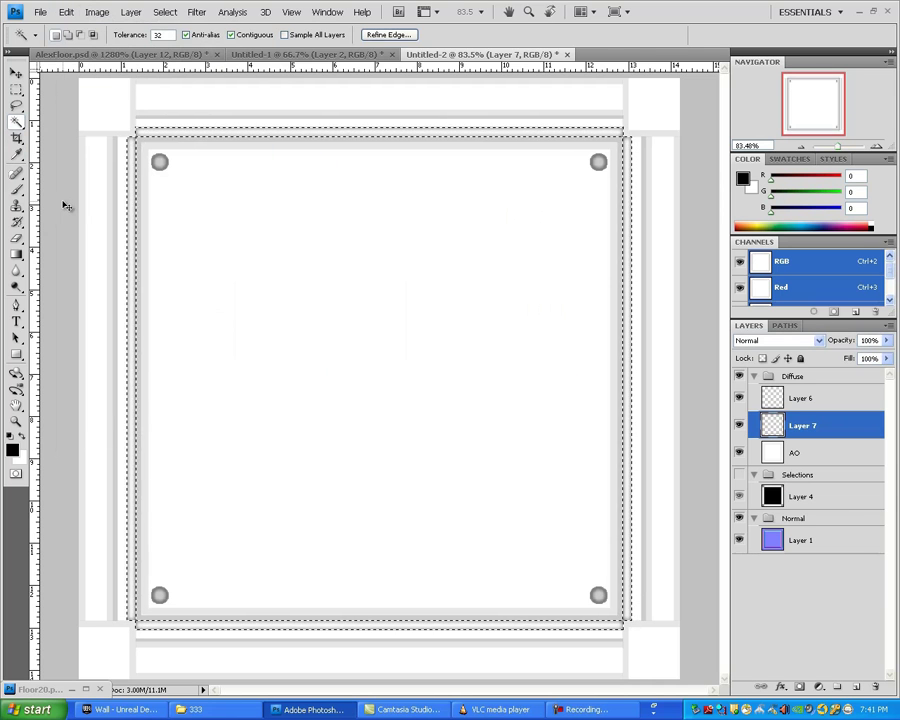
key("ctrl+d")
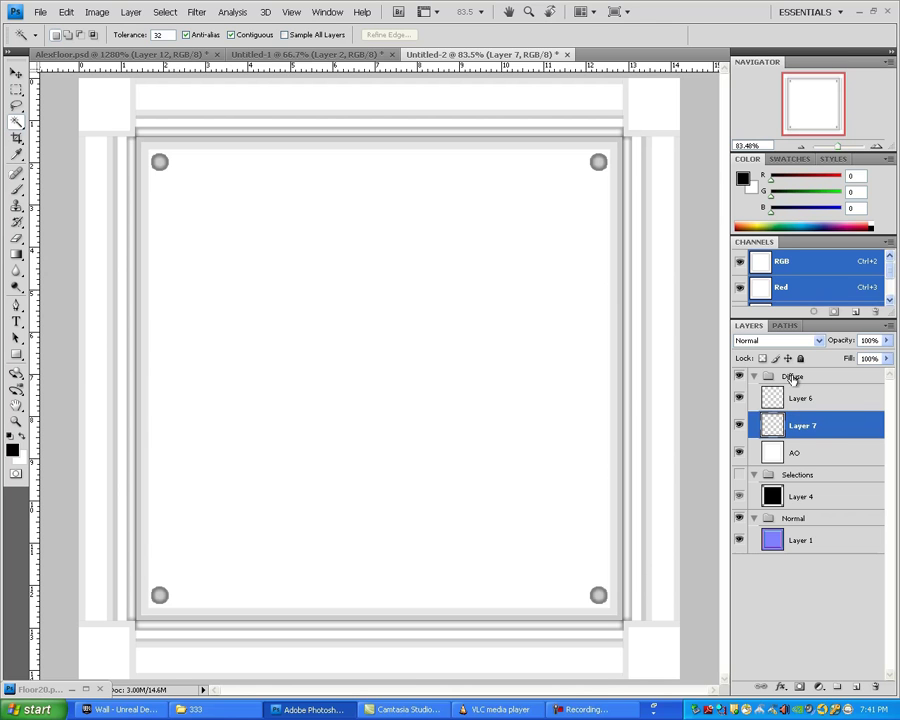
Create a new layer above AO, hide the Diffuse group, and select the narrow recess strips on all four sides from Layer 1
left_click(801, 453)
scroll(667, 522, "up", 2)
left_click(739, 376)
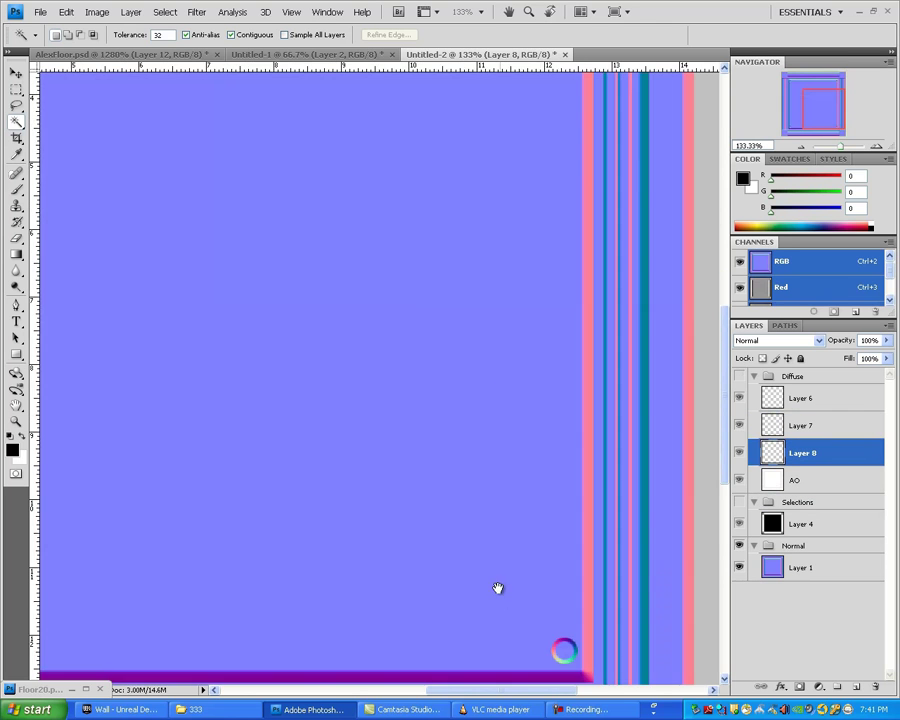
left_click_drag(498, 587, 493, 375)
left_click(824, 567)
key("ctrl+d")
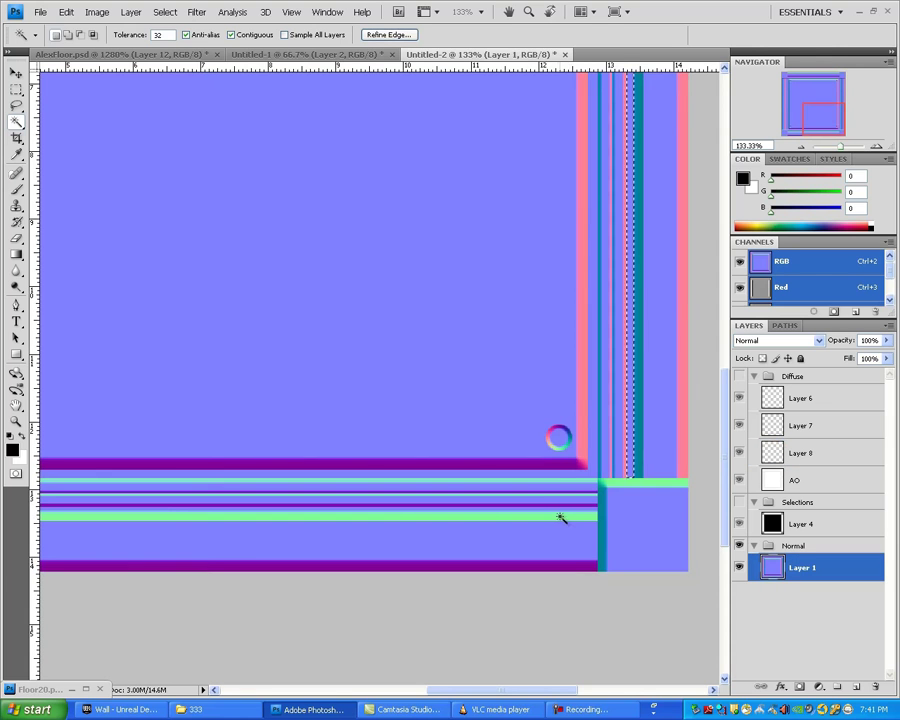
scroll(296, 416, "left", 10)
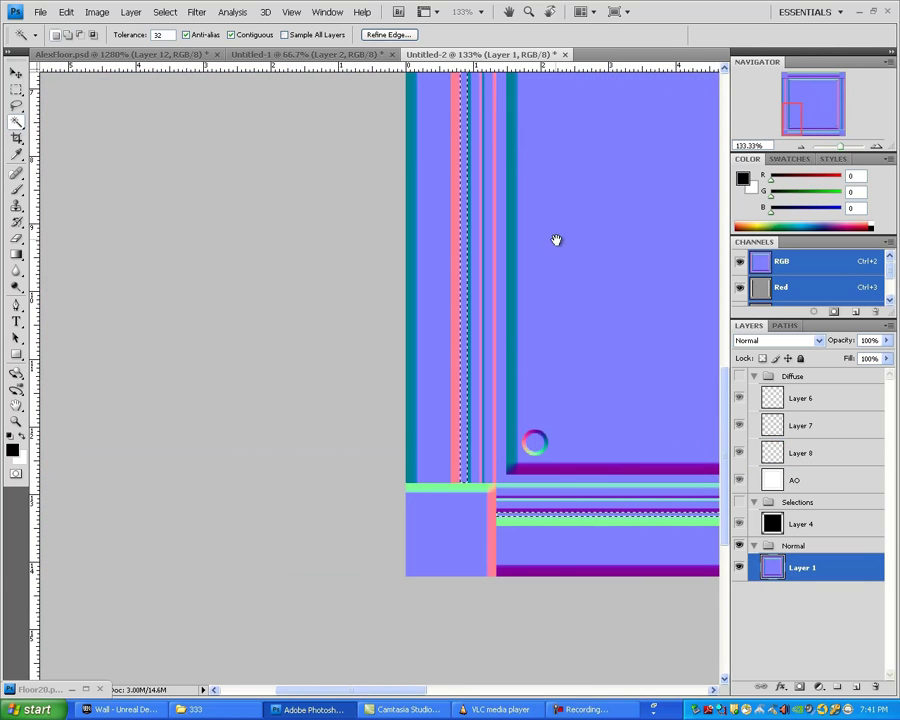
scroll(557, 240, "up", 5)
Show the Diffuse group and outline the selected recess strips on Layer 8 with a blurred 2 px black inside stroke, leaving nothing selected
left_click(739, 376)
left_click(800, 453)
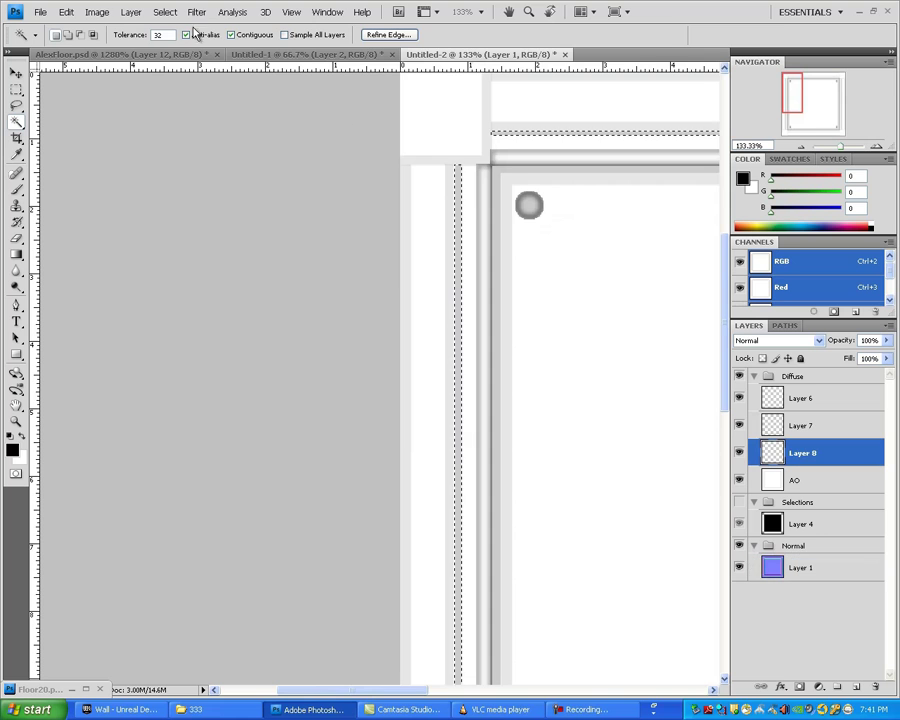
left_click(66, 12)
left_click(110, 210)
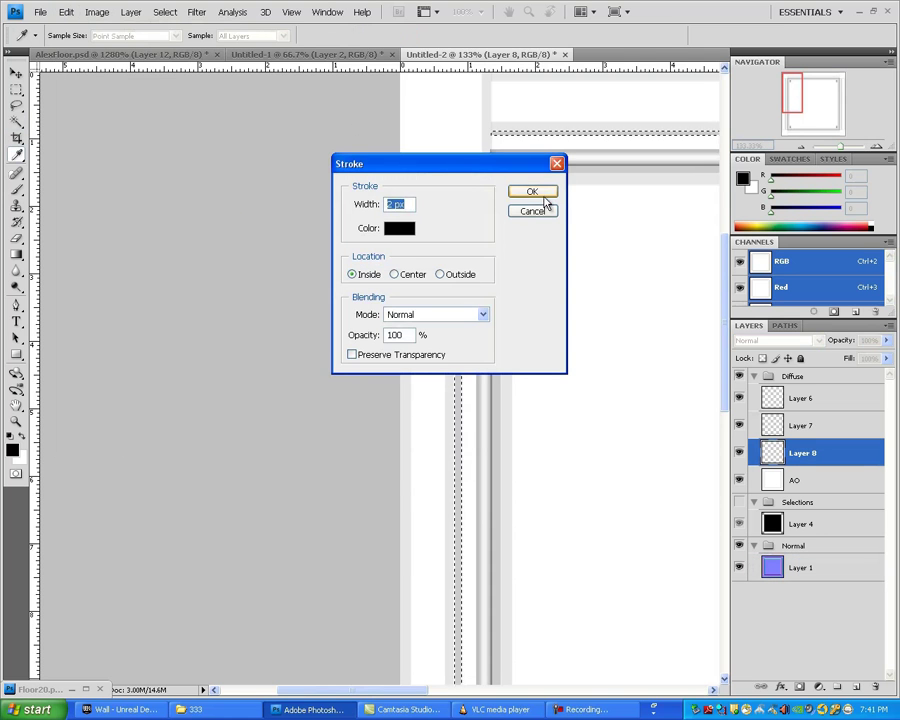
left_click(544, 209)
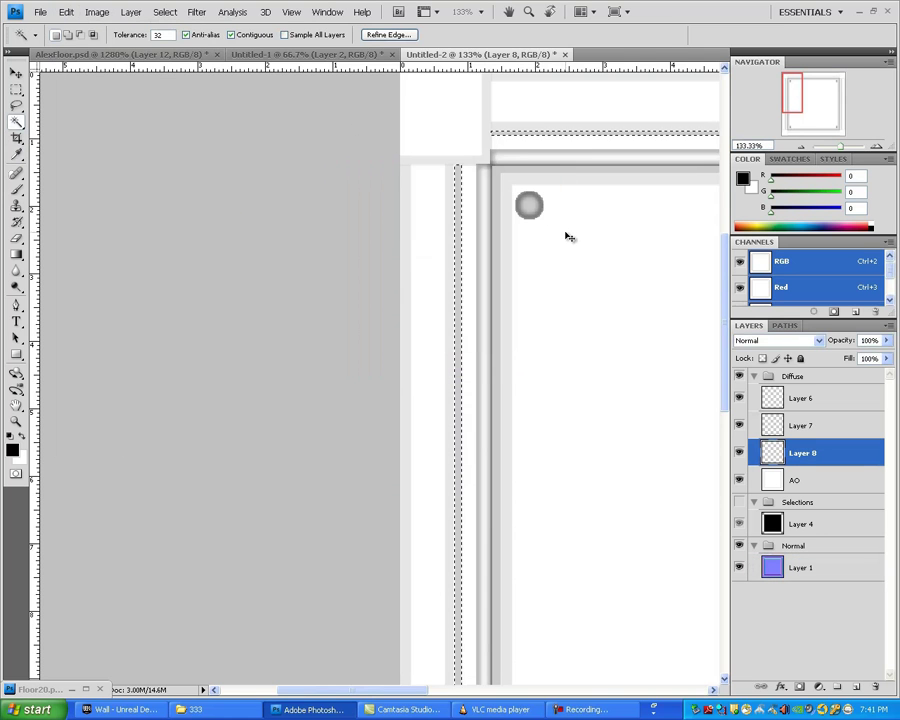
key("ctrl+d")
Compare the shading layers with each other and with the normal map by toggling their visibility, and delete Layer 7
left_click(740, 452)
left_click(740, 452)
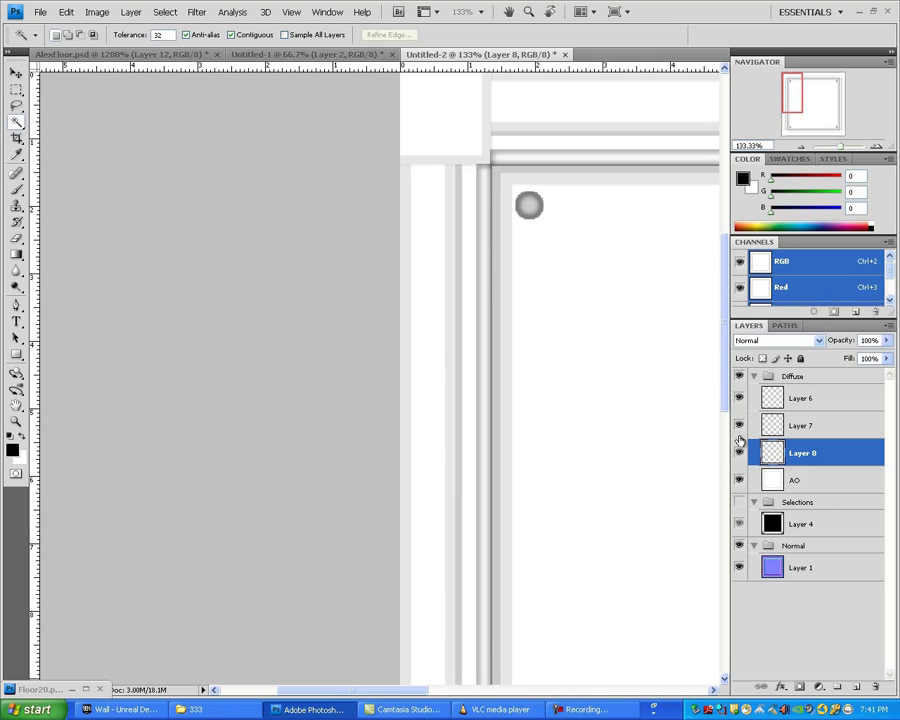
left_click_drag(739, 399, 738, 459)
left_click(739, 399)
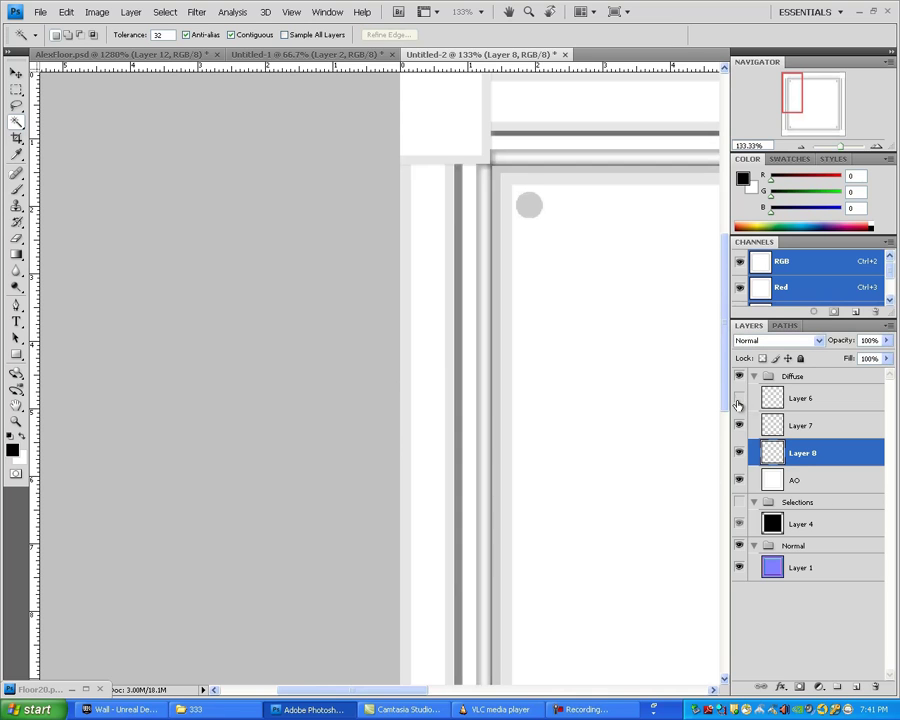
left_click(739, 426)
left_click(738, 377)
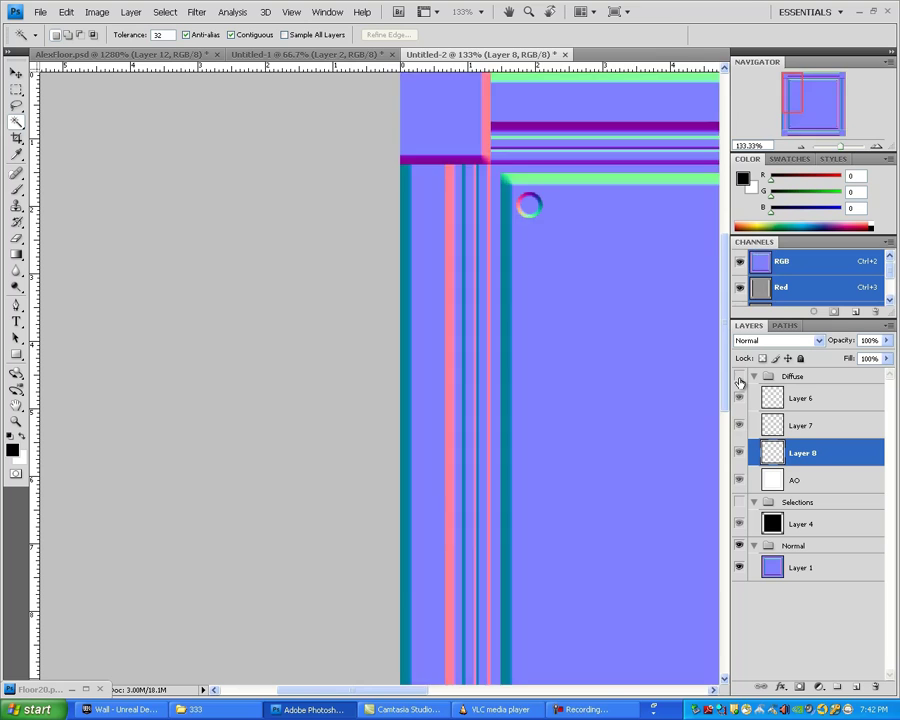
left_click(740, 381)
left_click(795, 433)
key("Delete")
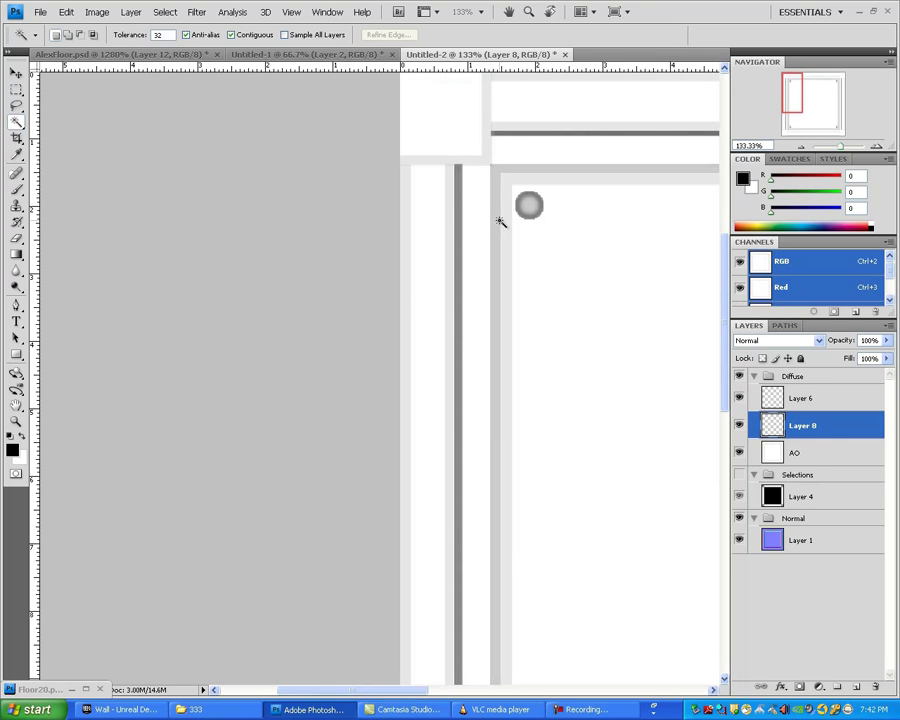
Select the thin frame strip around the centre panel from Layer 4 and make AO the active layer
left_click(800, 453)
key("ctrl+d")
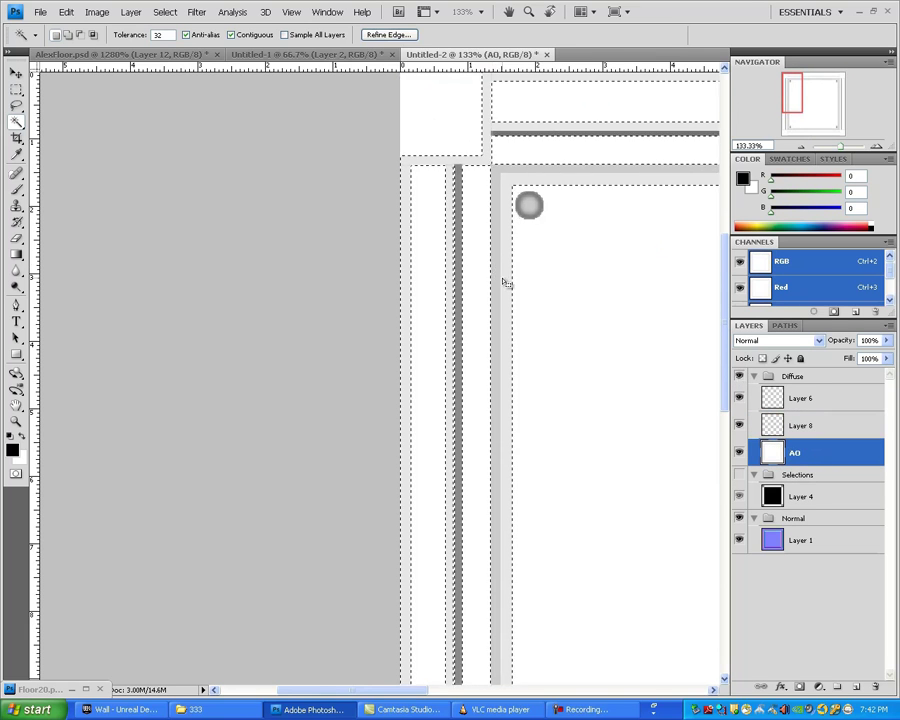
left_click(800, 496)
key("ctrl+d")
left_click(800, 452)
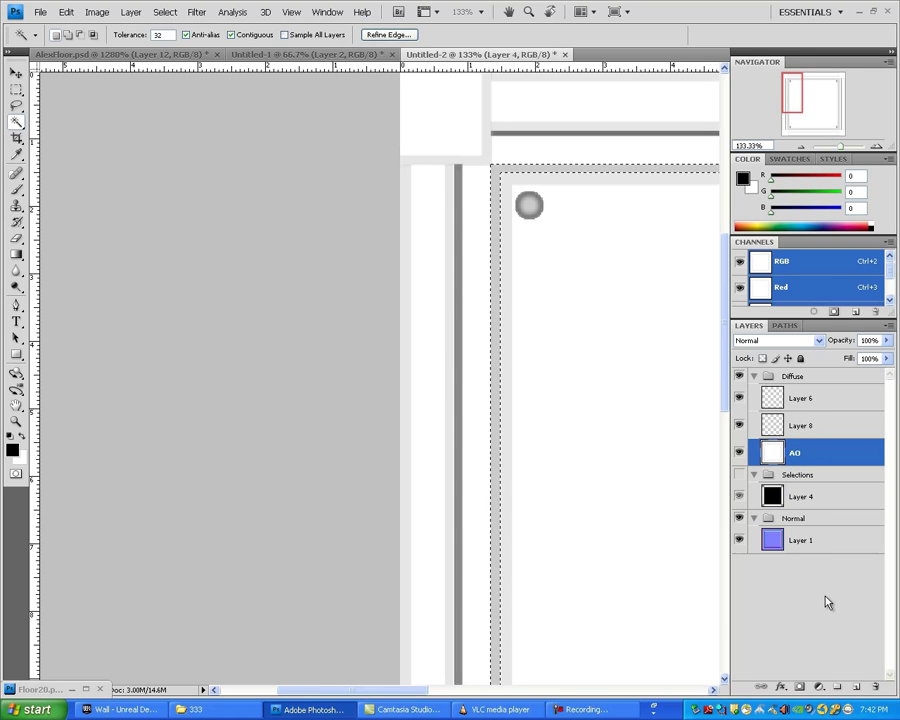
Create a new layer above AO and outline the selected frame strip with a black stroke, keeping the selection active
left_click(855, 687)
key("i")
left_click(65, 11)
left_click(81, 208)
key("Return")
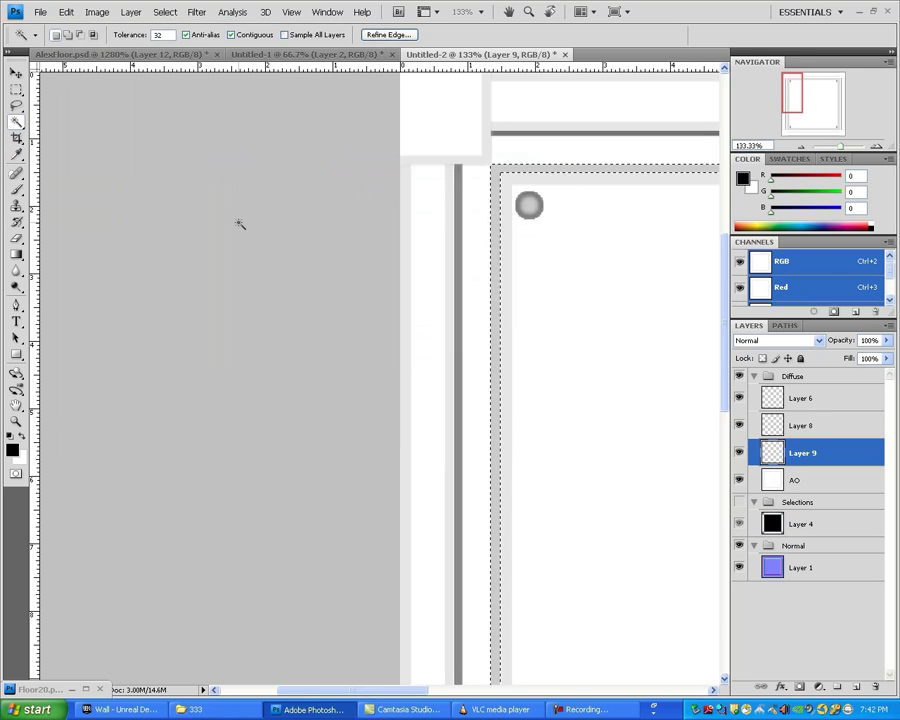
key("ctrl+d")
key("z")
right_click(279, 214)
left_click(247, 131)
key("ctrl+z")
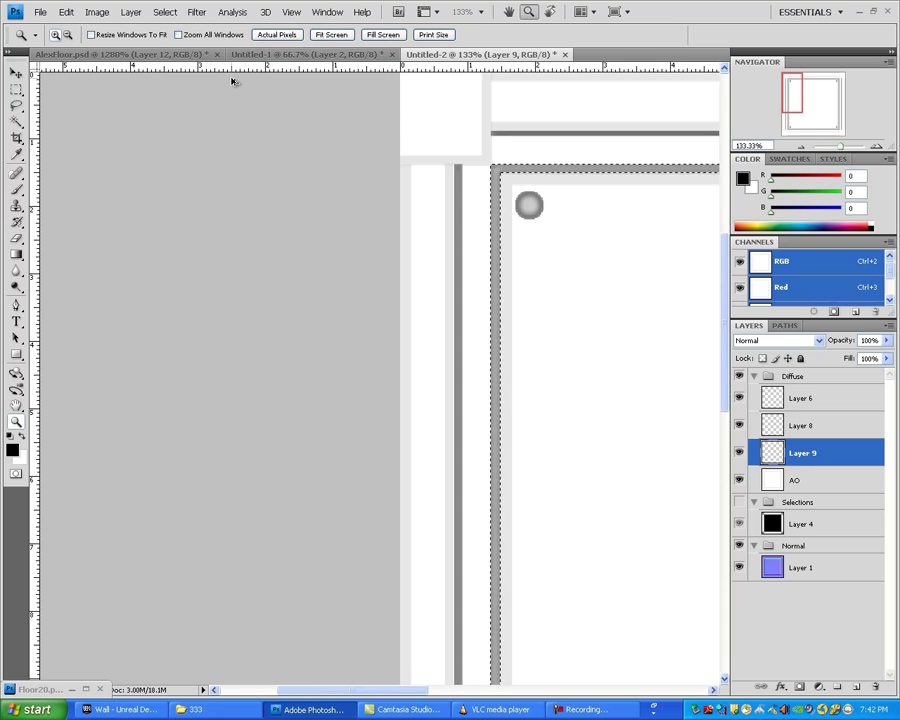
Soften the frame stroke on Layer 9 with a Gaussian Blur of 2 pixels and clear the selection
left_click(195, 13)
mouse_move(230, 131)
left_click(360, 179)
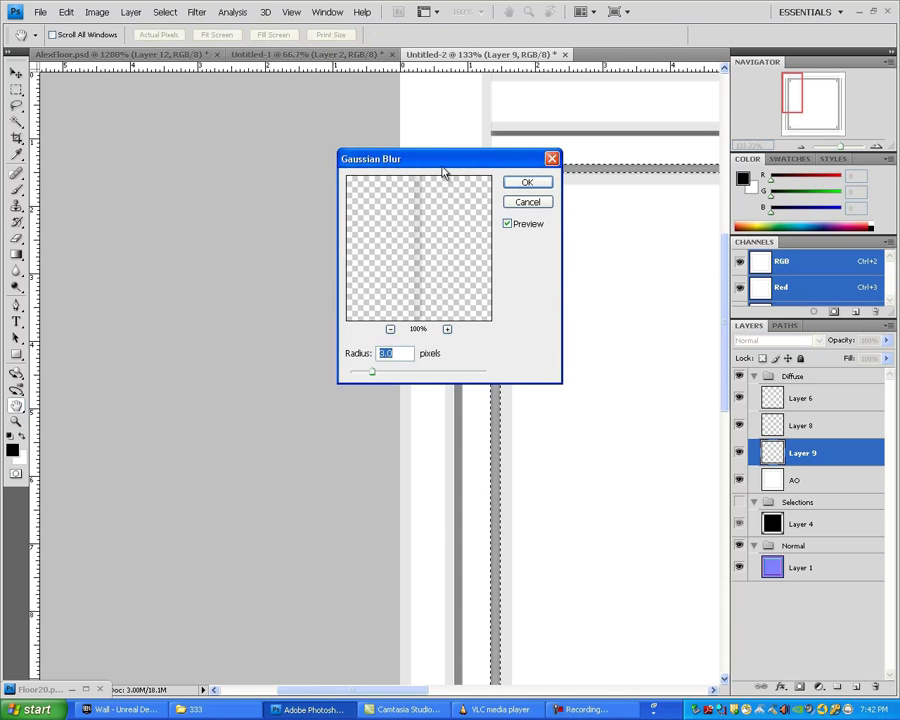
type("2")
key("Return")
key("ctrl+d")
left_click_drag(570, 277, 330, 268)
key("ctrl+0")
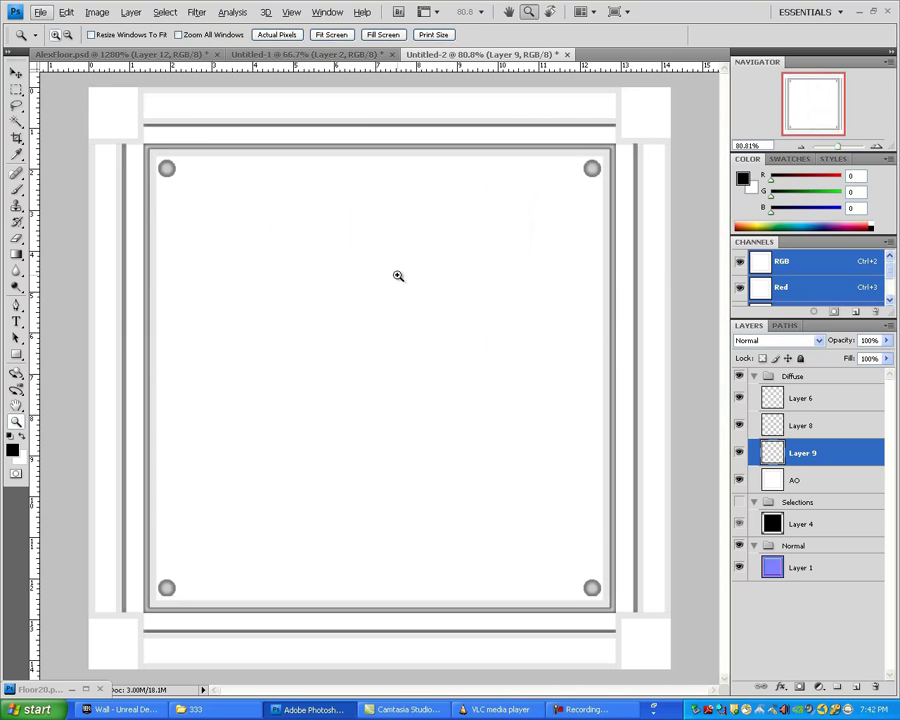
Select the four corner squares from Layer 4 and make AO the active layer
left_click(795, 523)
key("w")
left_click(797, 481)
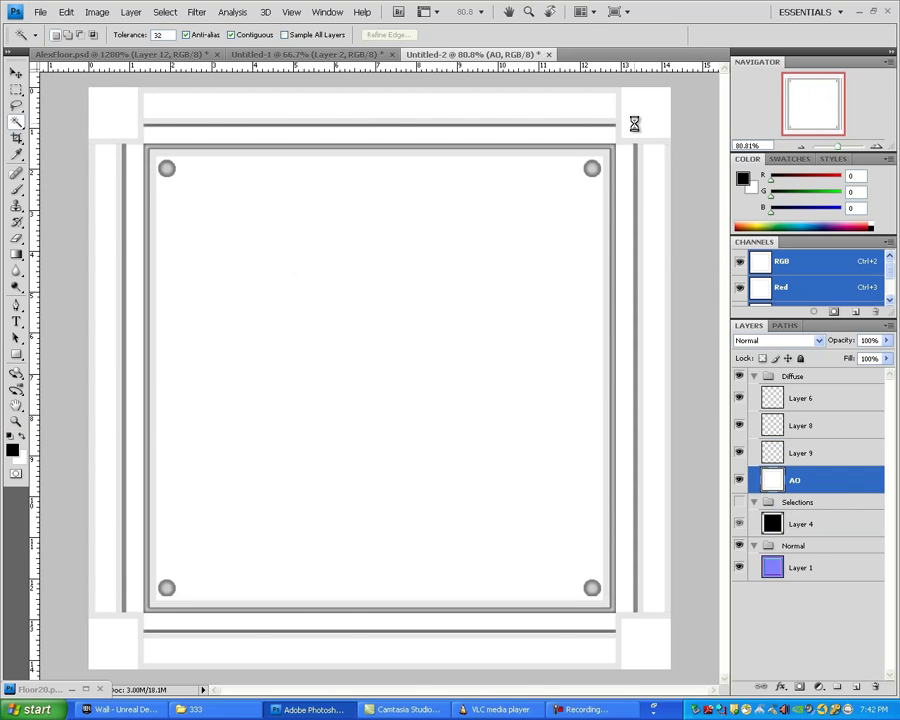
left_click(789, 523)
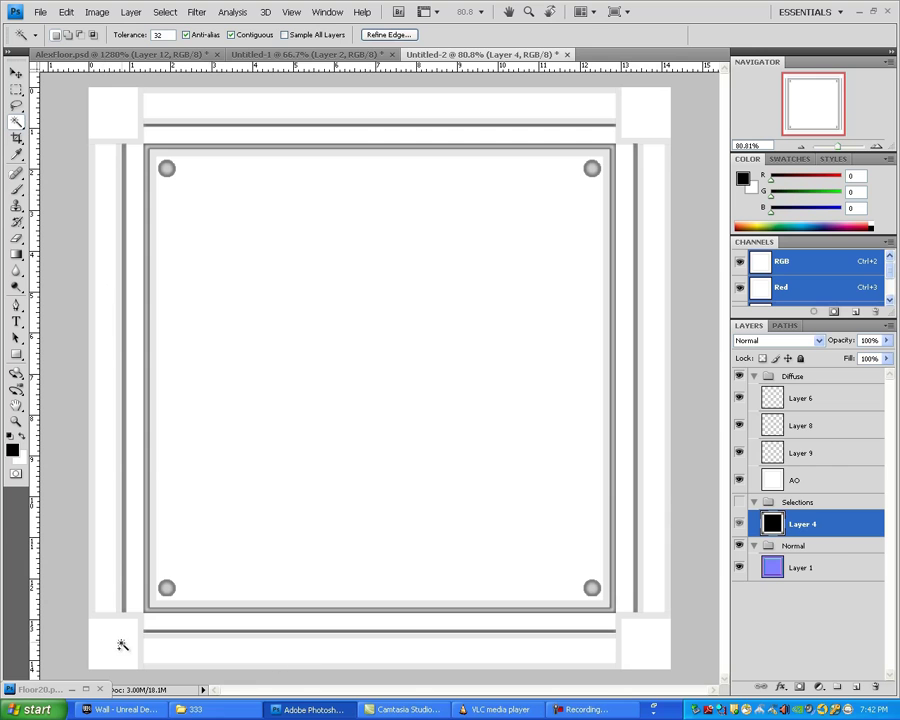
left_click(797, 481)
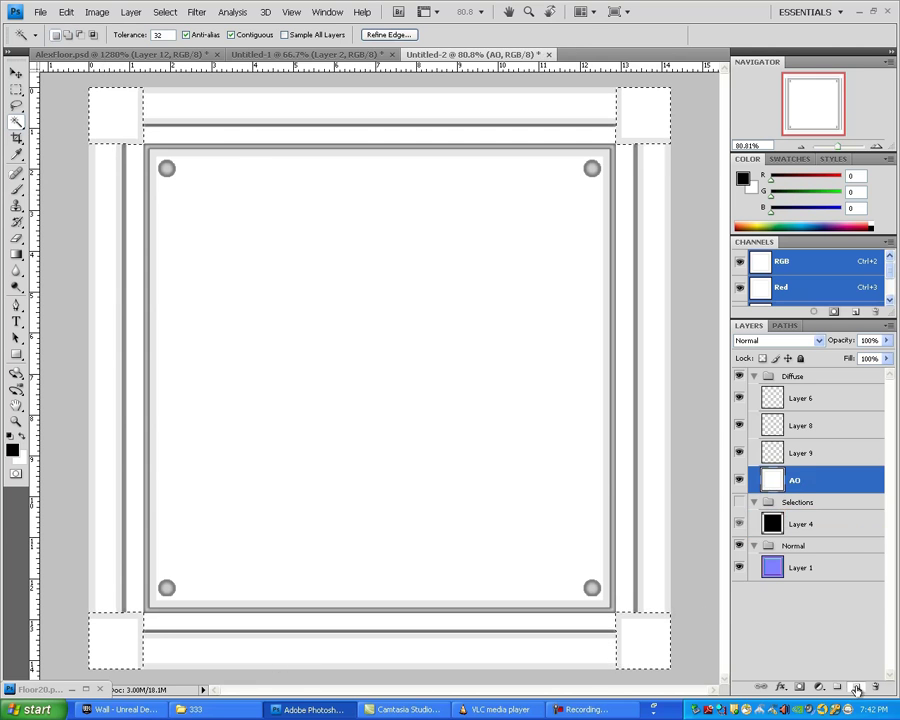
Create a new layer above AO and outline the corner squares with a blurred 2 px black outside stroke, leaving nothing selected
left_click(856, 687)
left_click(70, 13)
left_click(88, 208)
left_click(536, 212)
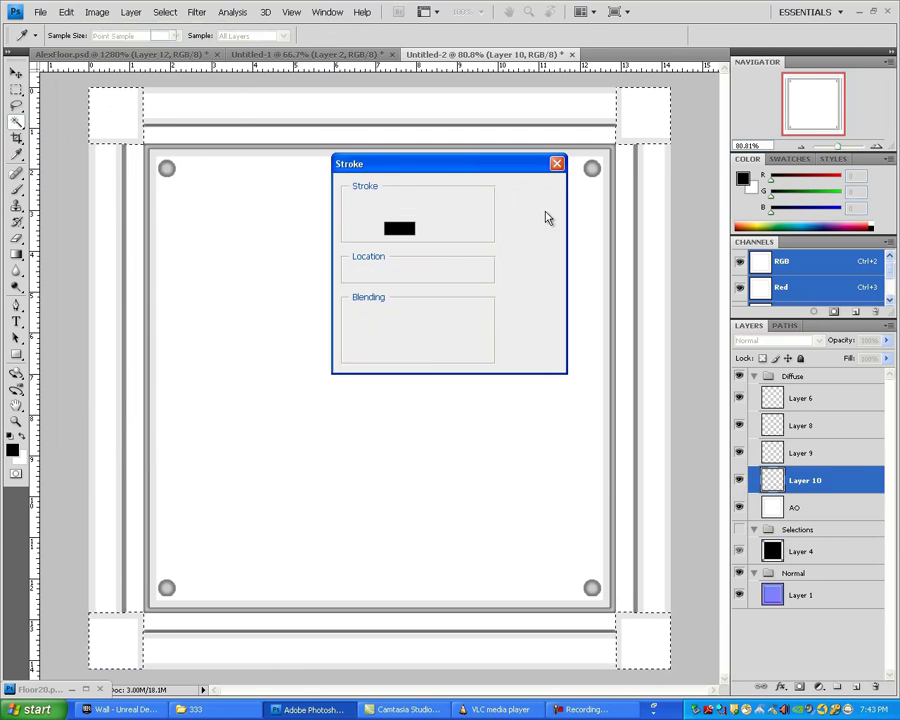
left_click(64, 12)
left_click(80, 208)
left_click(440, 274)
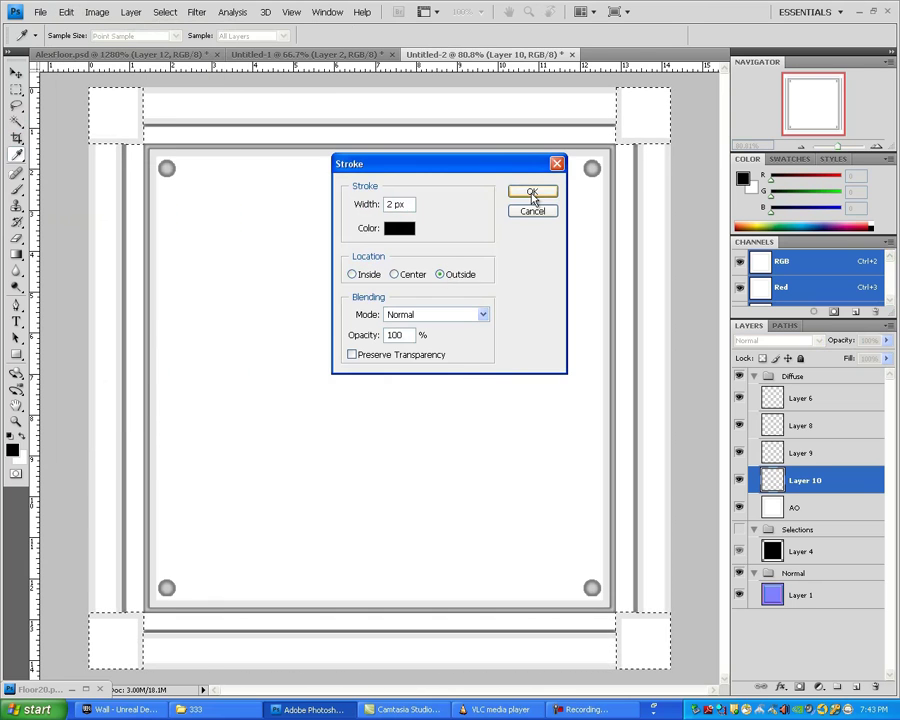
left_click(533, 196)
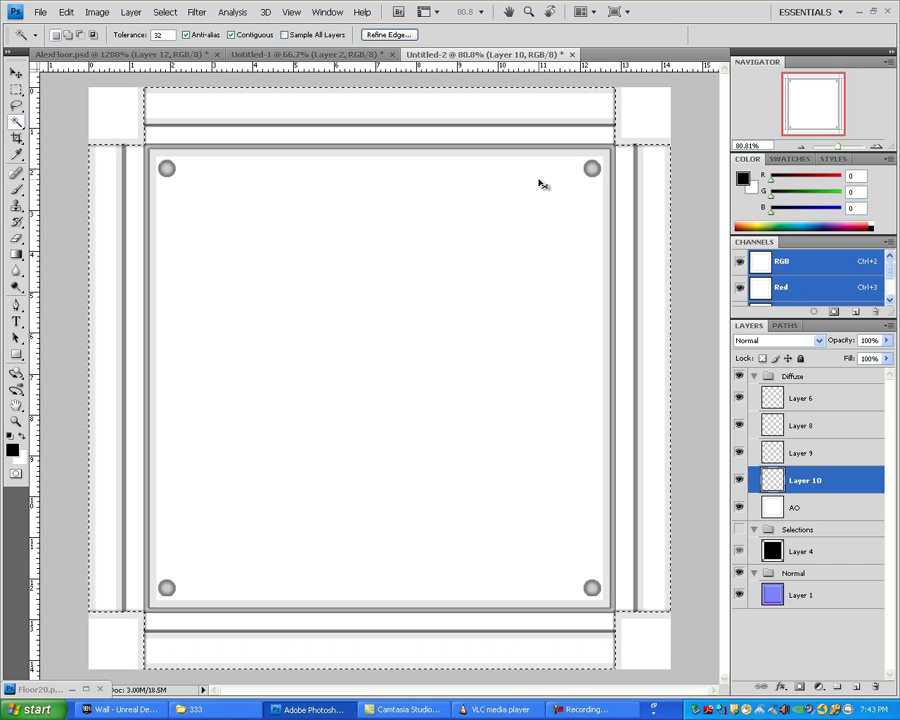
key("ctrl+d")
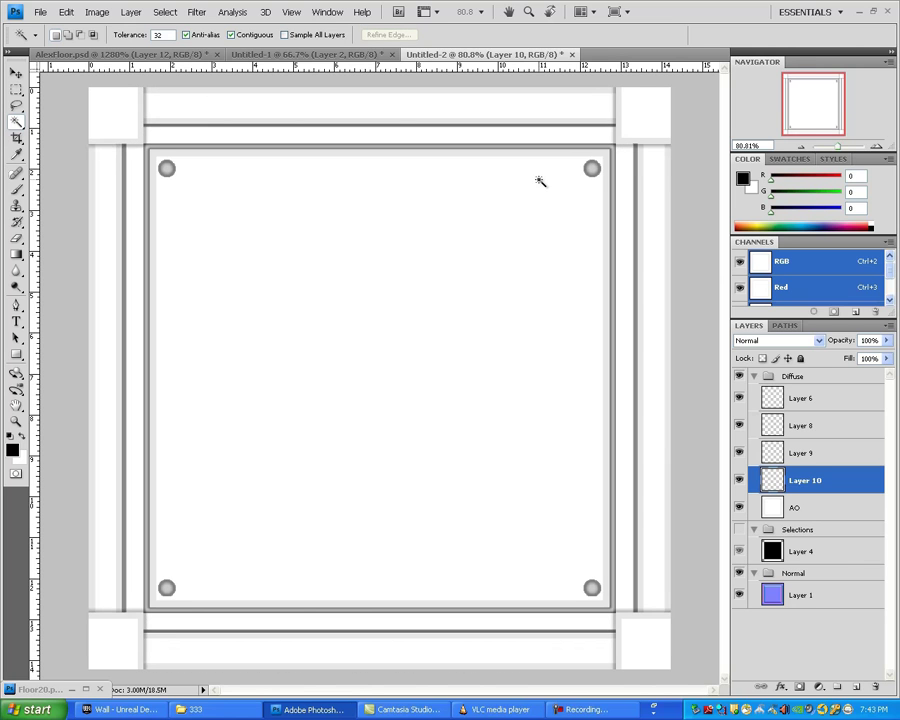
Hide the Diffuse group, show Selections, and select the thin dark line in Layer 4's right border strip, setting the Magic Wand tolerance to 1
left_click(755, 378)
left_click(739, 377)
scroll(636, 578, "up", 4)
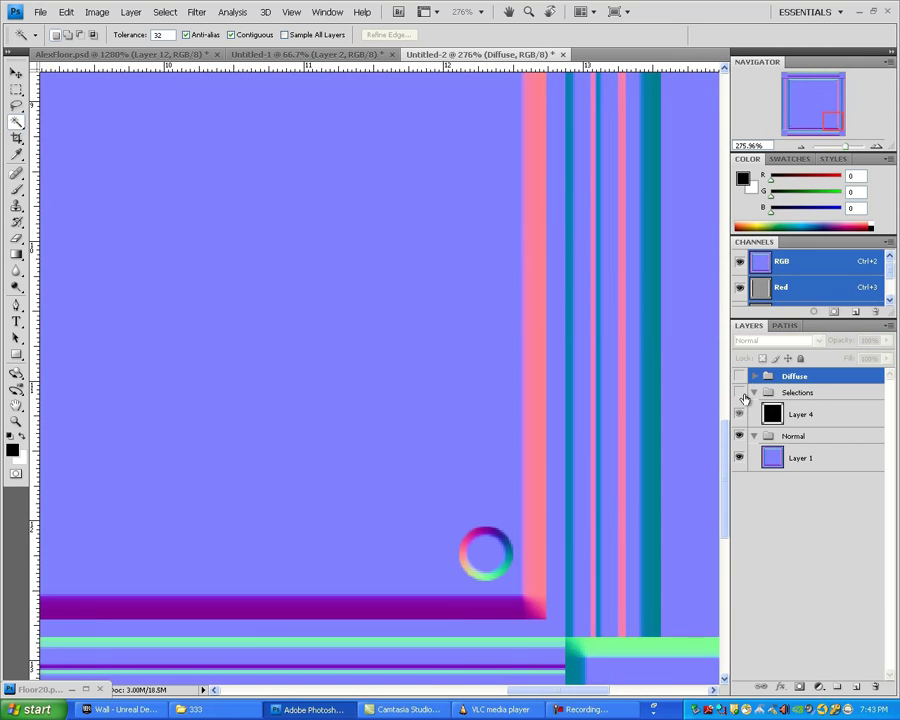
left_click(740, 394)
scroll(605, 565, "up", 3)
left_click(586, 492)
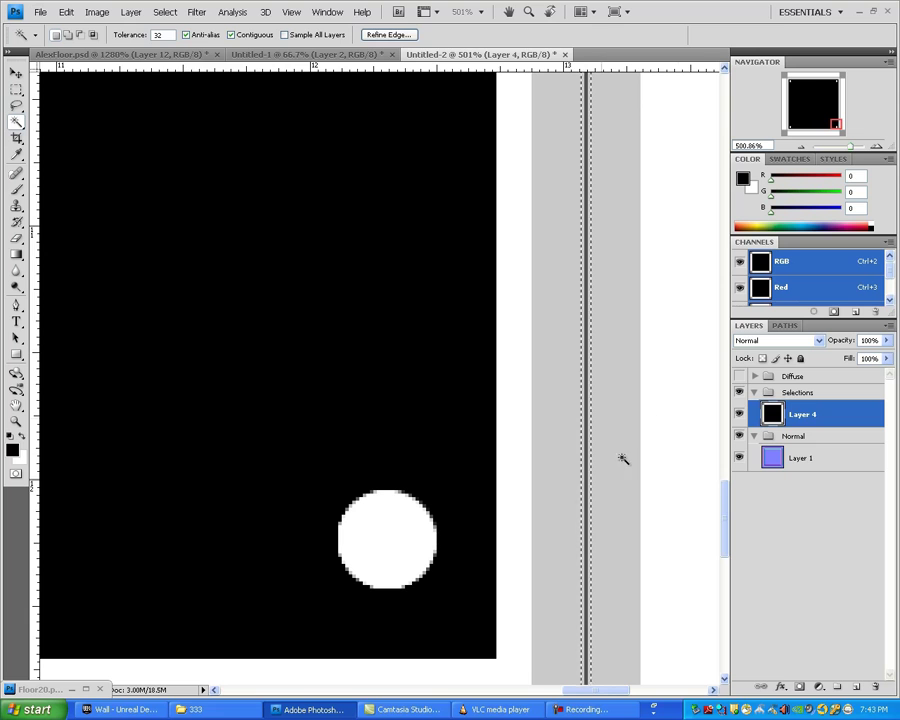
key("ctrl+d")
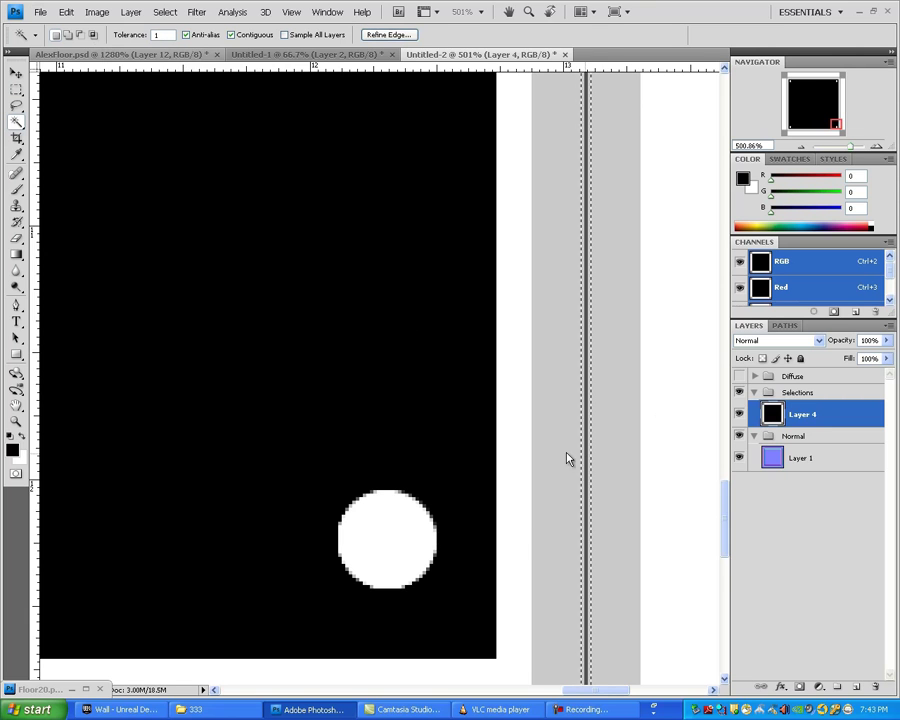
Add the thin dark lines in the bottom, left and top border strips of Layer 4 to the selection
scroll(566, 458, "down", 3)
left_click_drag(200, 455, 649, 448)
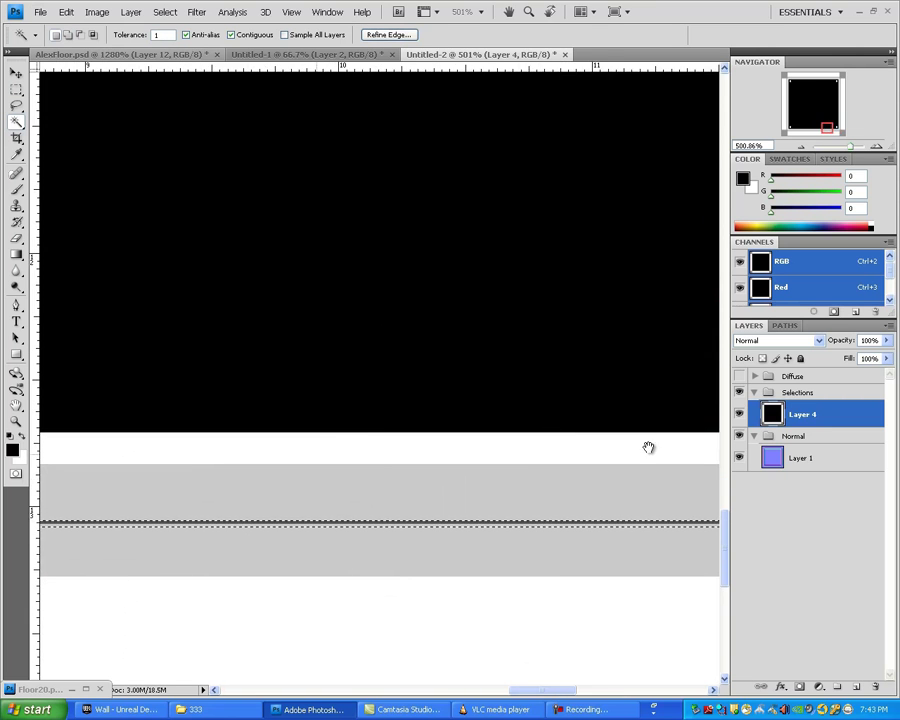
left_click_drag(410, 309, 690, 471)
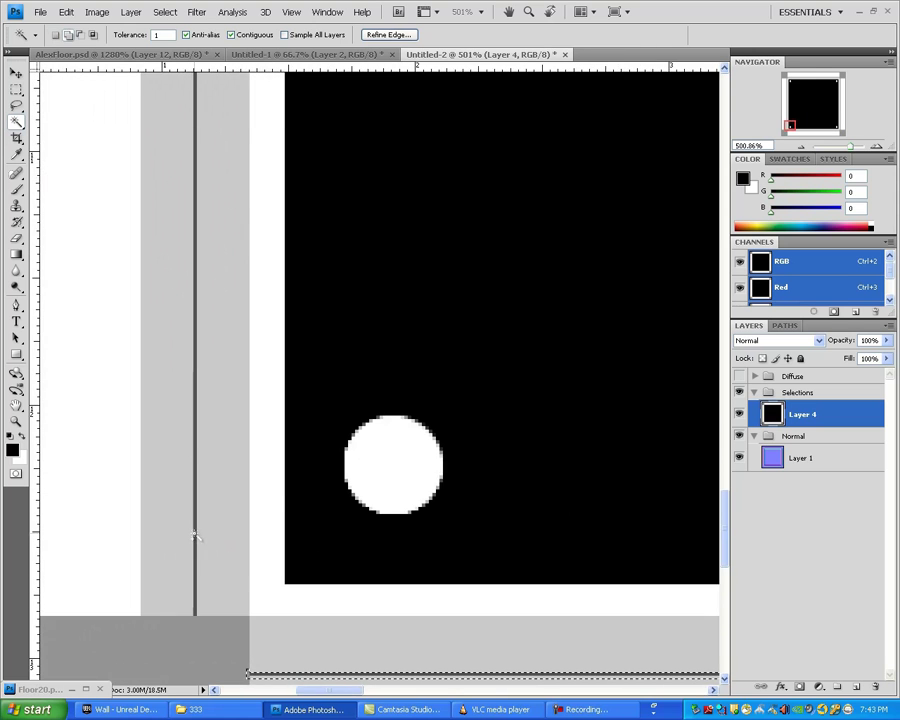
left_click_drag(790, 125, 793, 77)
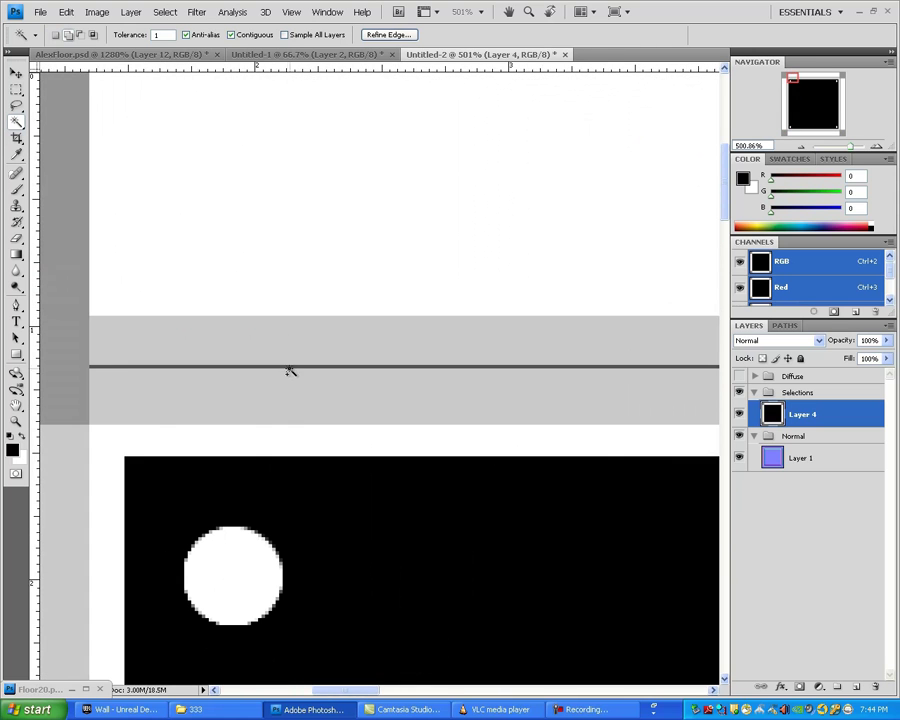
key("z")
key("ctrl+0")
Show the Diffuse group, create a new layer above Layer 6, and outline the selected lines with a 1 px black inside stroke, leaving nothing selected
left_click(739, 376)
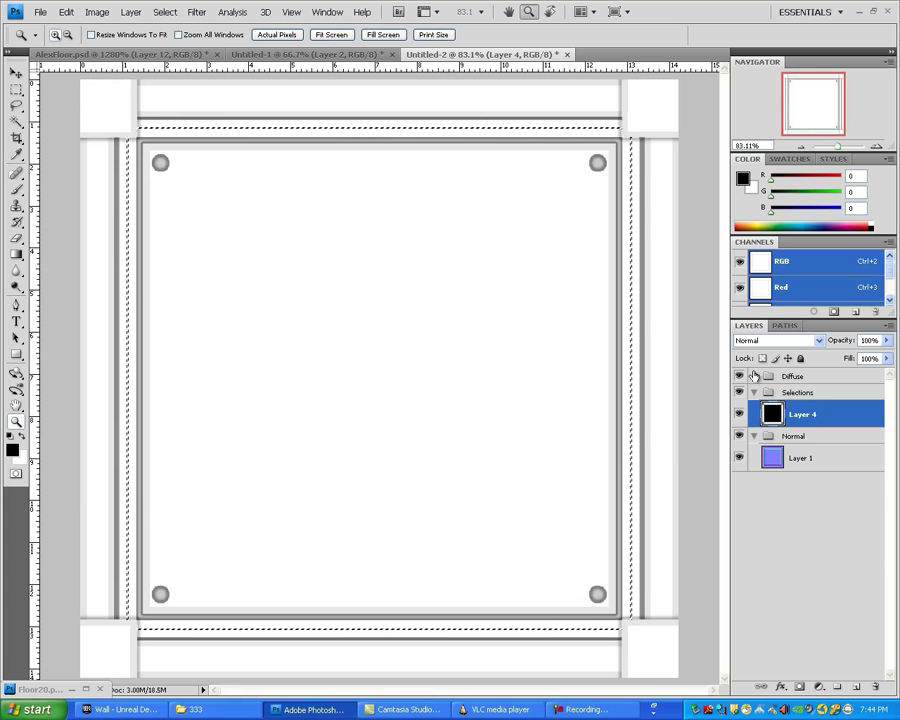
left_click(753, 376)
left_click(800, 398)
left_click(856, 687)
left_click(66, 12)
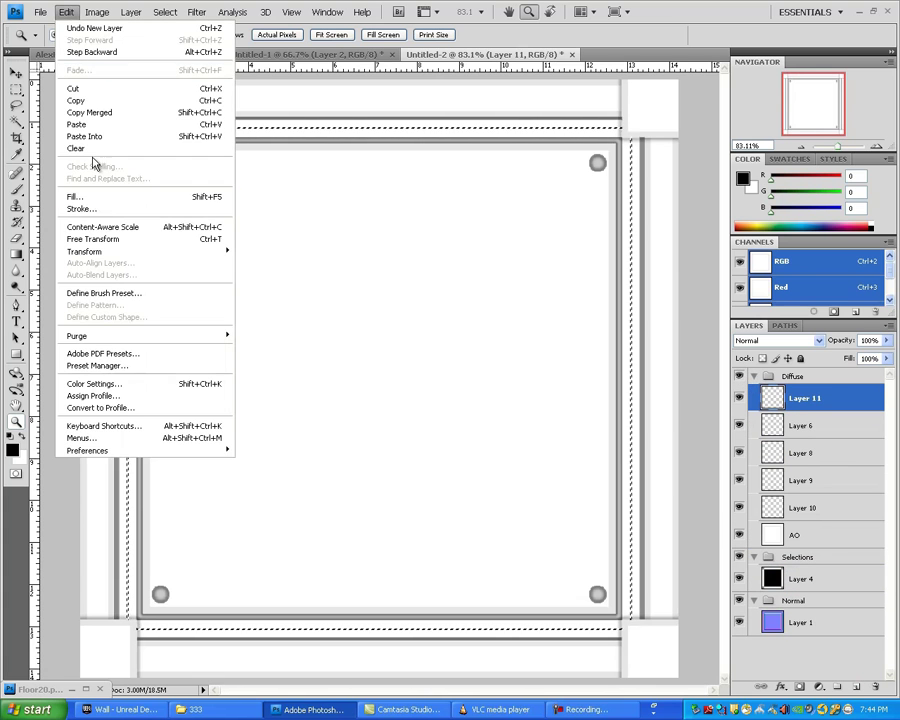
left_click(88, 211)
type("1")
left_click(355, 440)
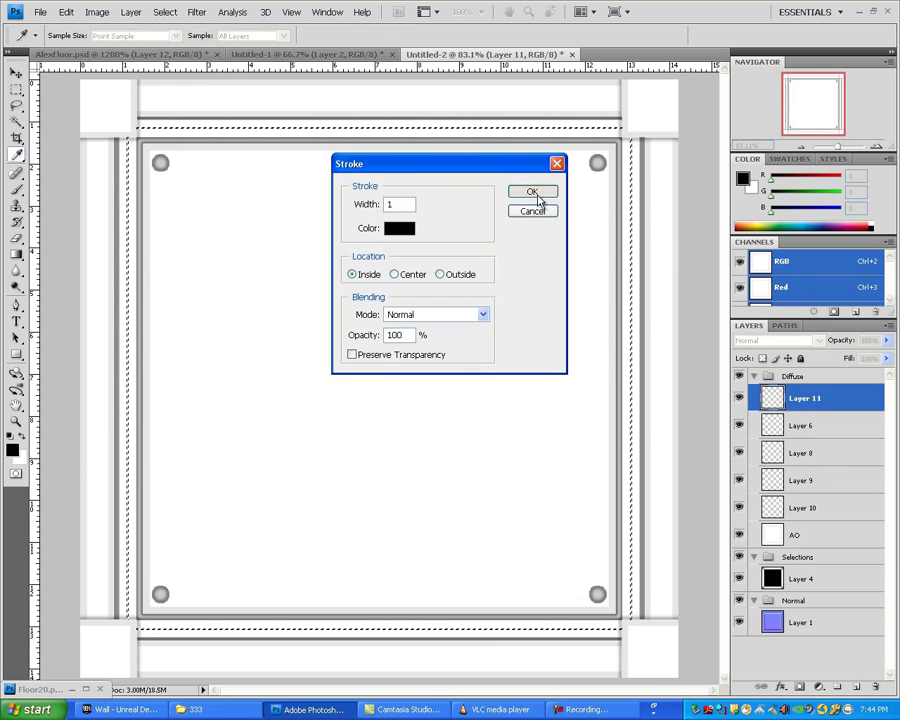
left_click(535, 194)
key("ctrl+d")
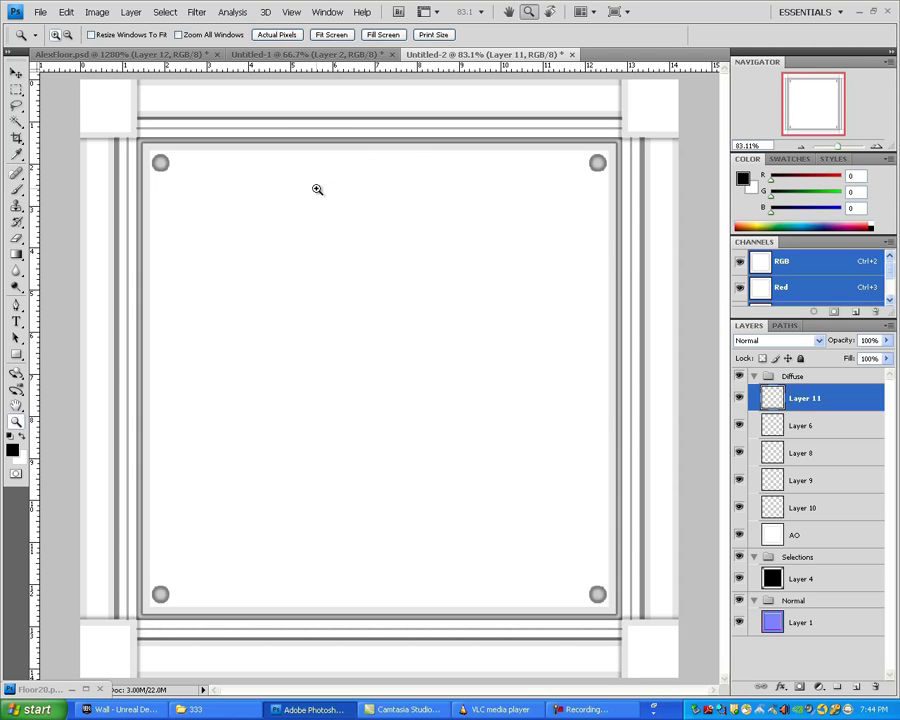
Save the finished shading as an uncompressed 24 bits/pixel Targa file named Floor_AO
right_click(318, 189)
left_click(342, 208)
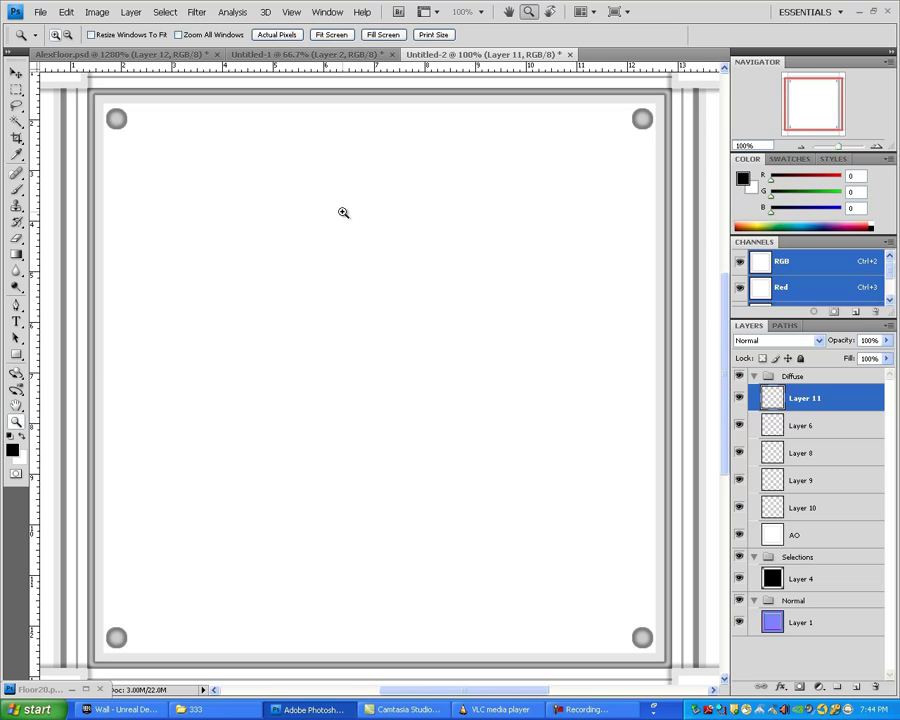
right_click(348, 208)
left_click(371, 218)
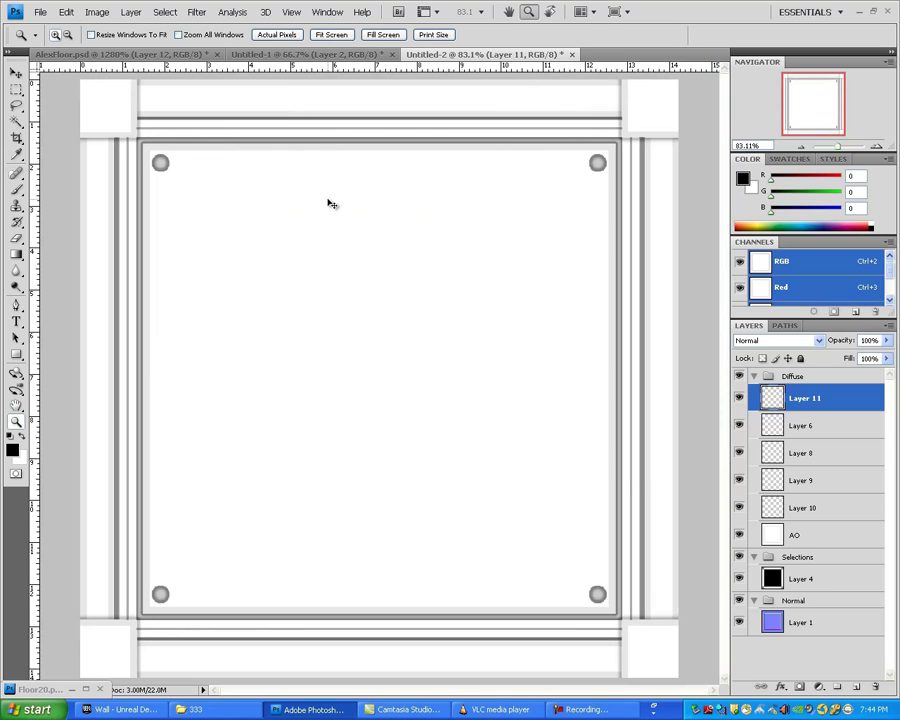
key("ctrl+shift+s")
type("Floor_Diffuse")
key("Return")
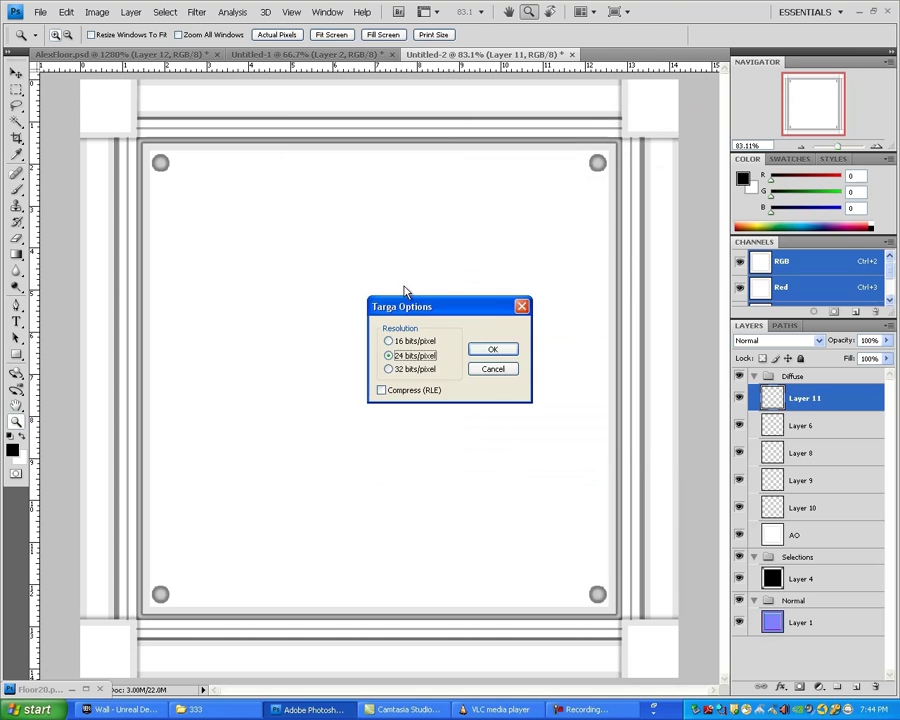
key("Return")
Switch to Unreal Development Kit and import the Floor_AO texture into the WallTest package
left_click(140, 709)
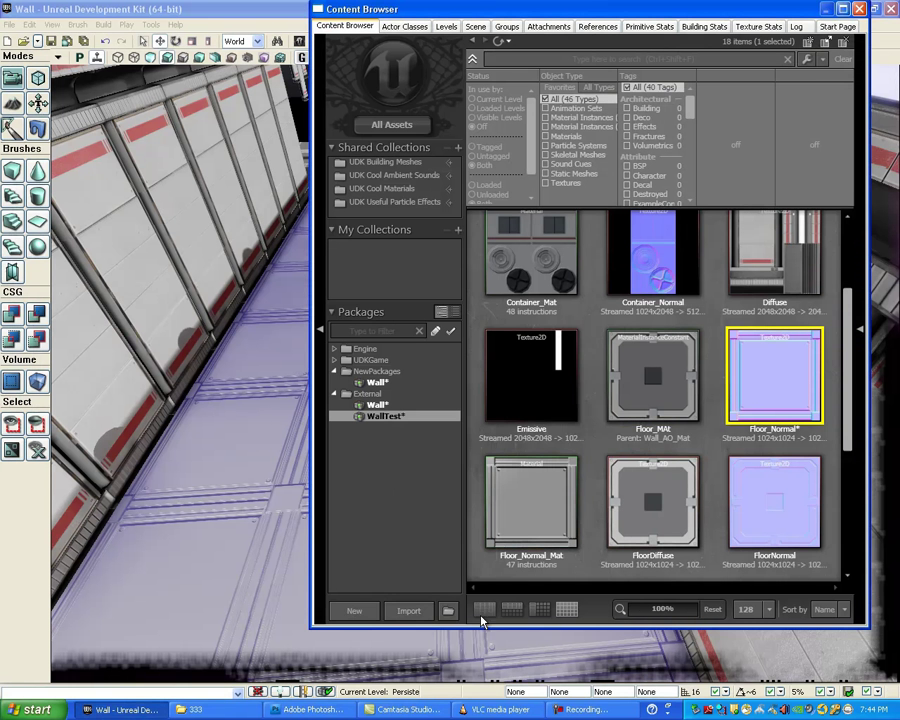
left_click(409, 610)
double_click(50, 92)
left_click(651, 313)
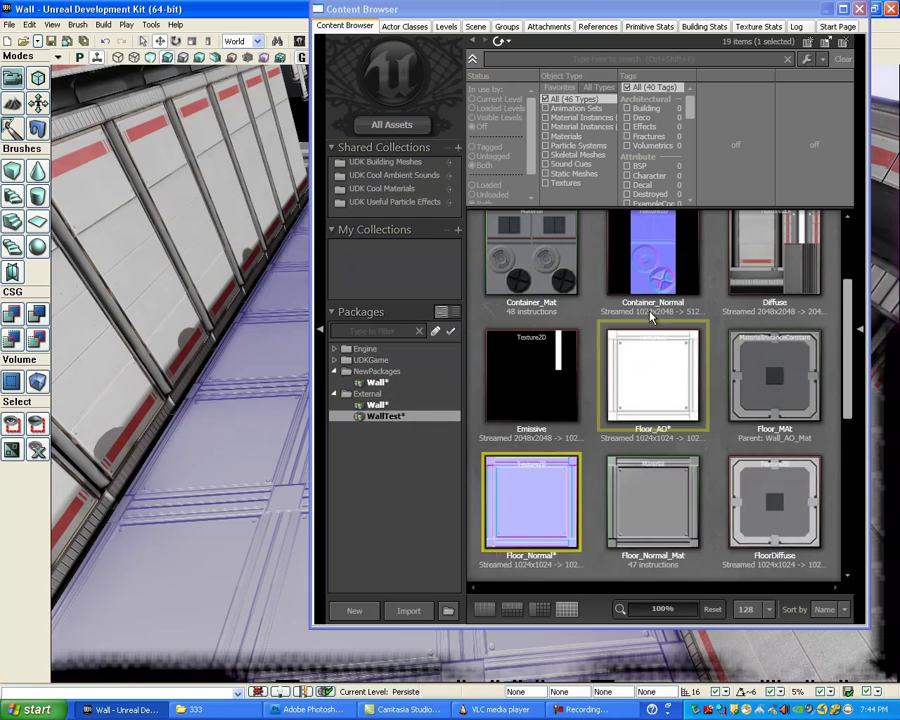
In Floor_Normal_Mat, replace the 0.5 diffuse constant with a Floor_AO texture sample and disconnect the Specular input
double_click(652, 500)
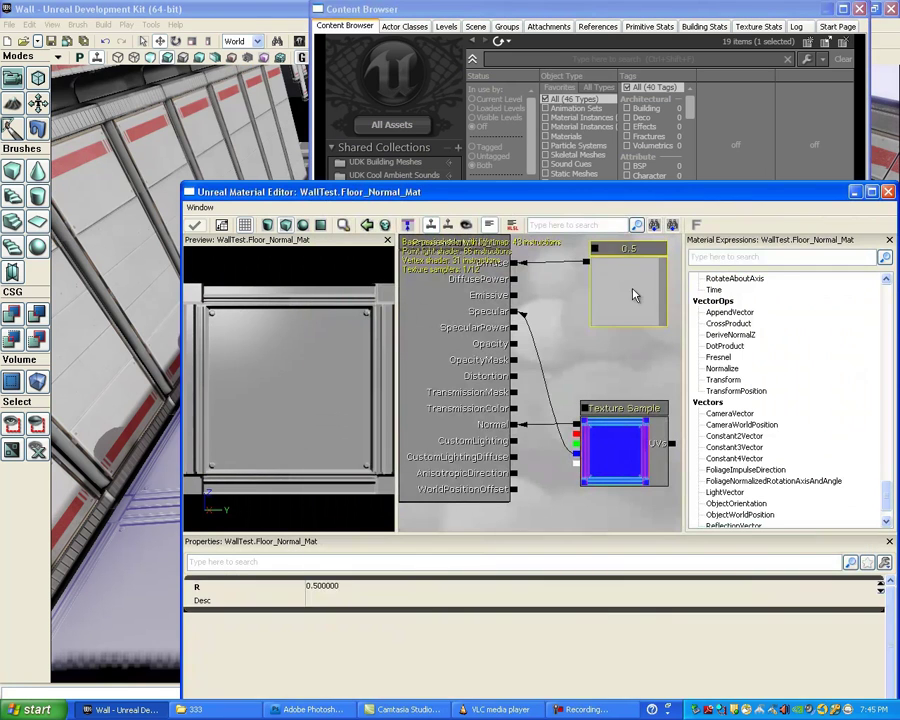
left_click_drag(250, 250, 310, 300)
left_click(514, 312, "alt")
left_click_drag(330, 345, 432, 383)
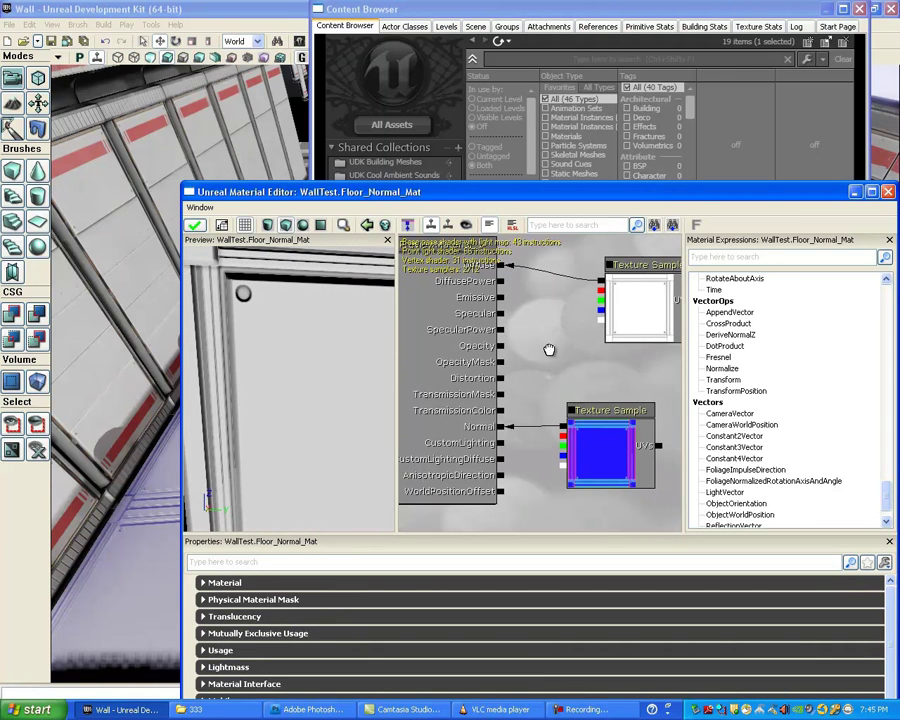
Add a constant expression with a value of 0.5 above the Floor_AO texture sample in the material graph
left_click_drag(549, 350, 551, 421)
key("1")
left_click(583, 267)
left_click(362, 587)
type(".5")
key("Return")
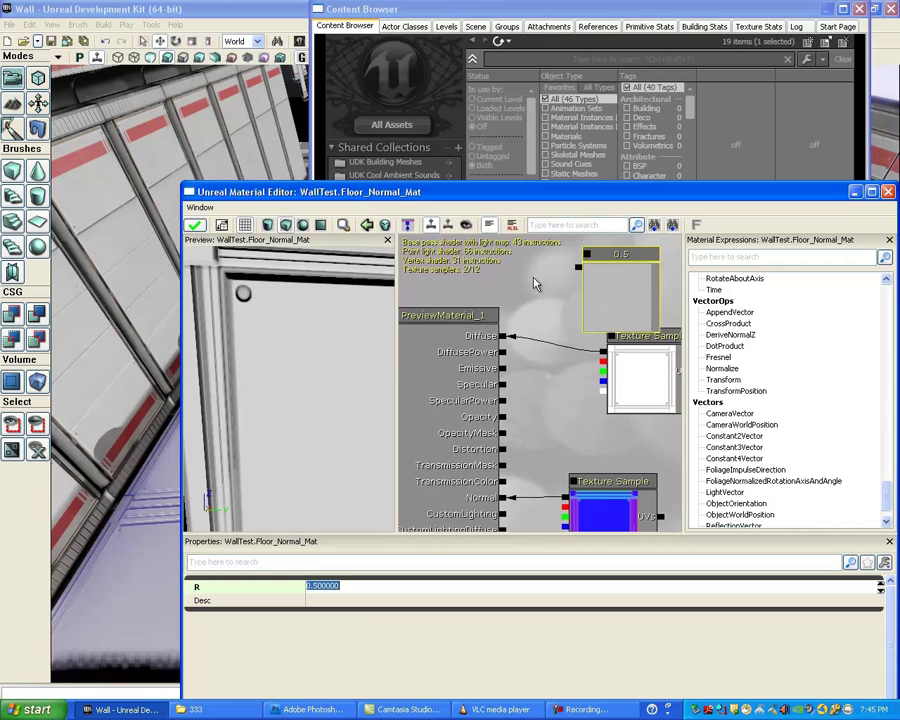
left_click_drag(578, 266, 506, 336)
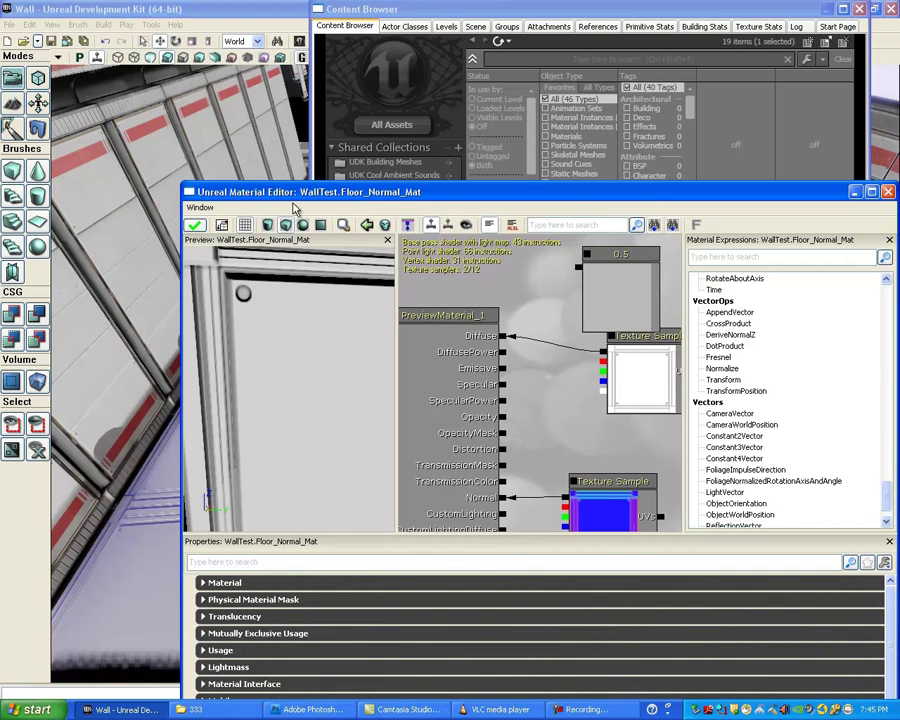
Move the Material Editor clear of the floor view and apply the changes to Floor_Normal_Mat
left_click_drag(295, 192, 615, 175)
left_click(403, 170)
left_click(514, 205)
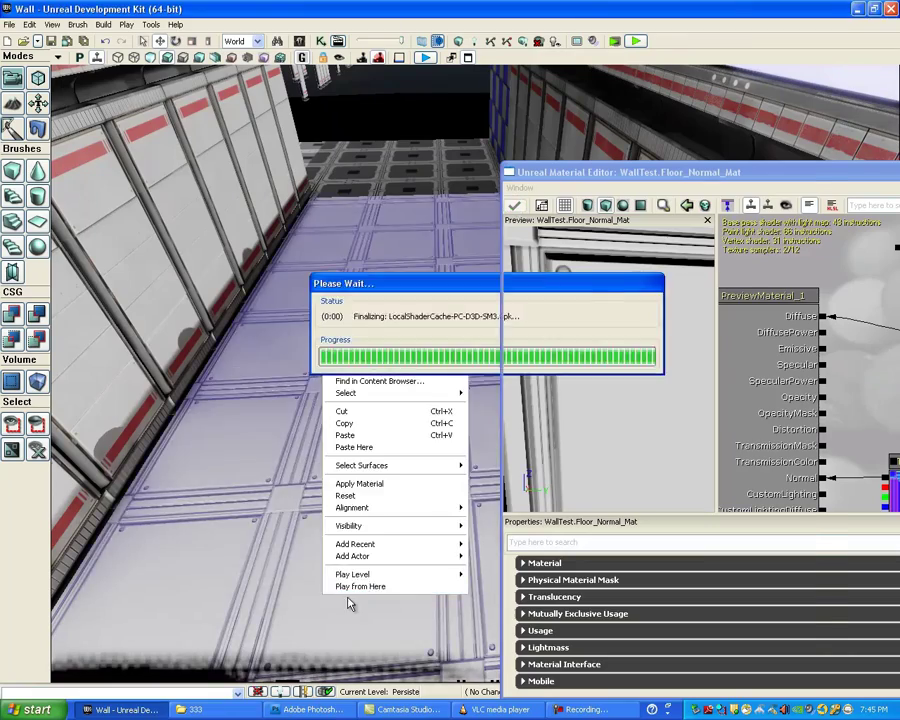
Preview the floor material by playing the level from the floor, then stop playing and deselect the floor surfaces
left_click(350, 586)
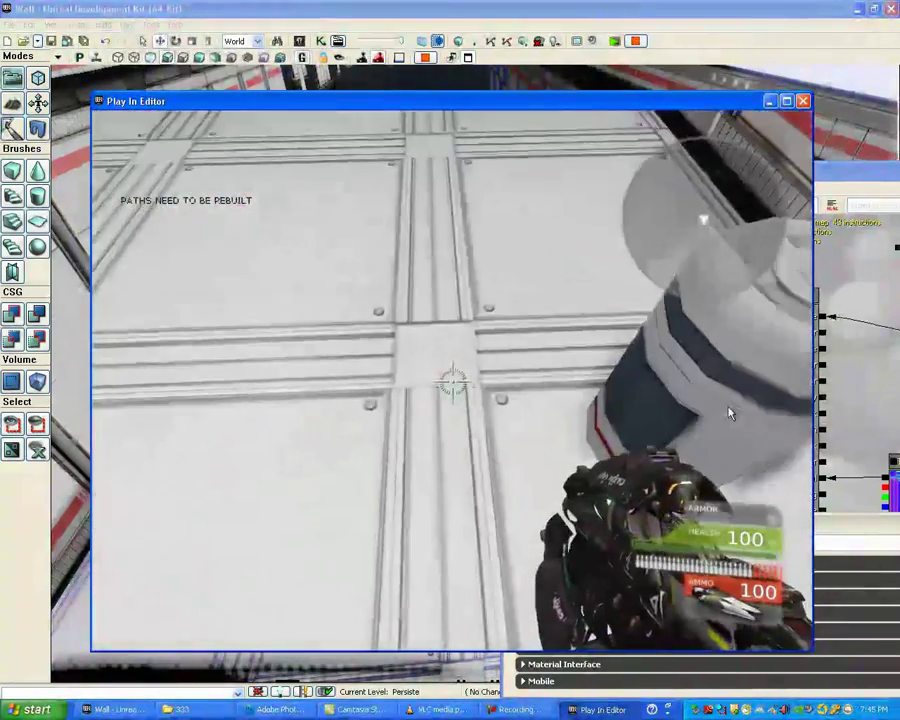
key("Escape")
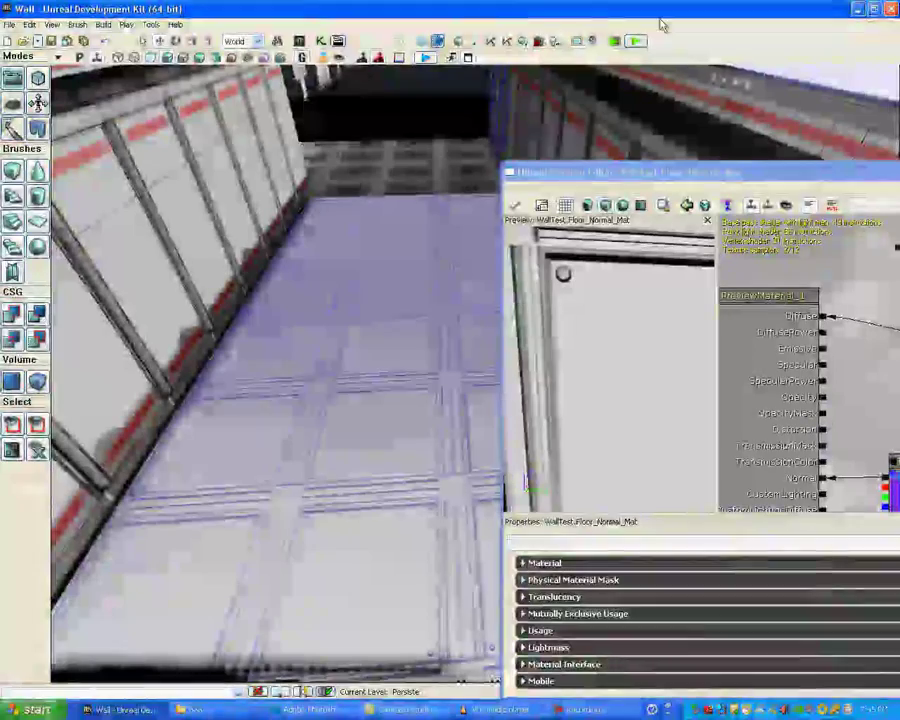
left_click(410, 115)
left_click(498, 709)
left_click(317, 175)
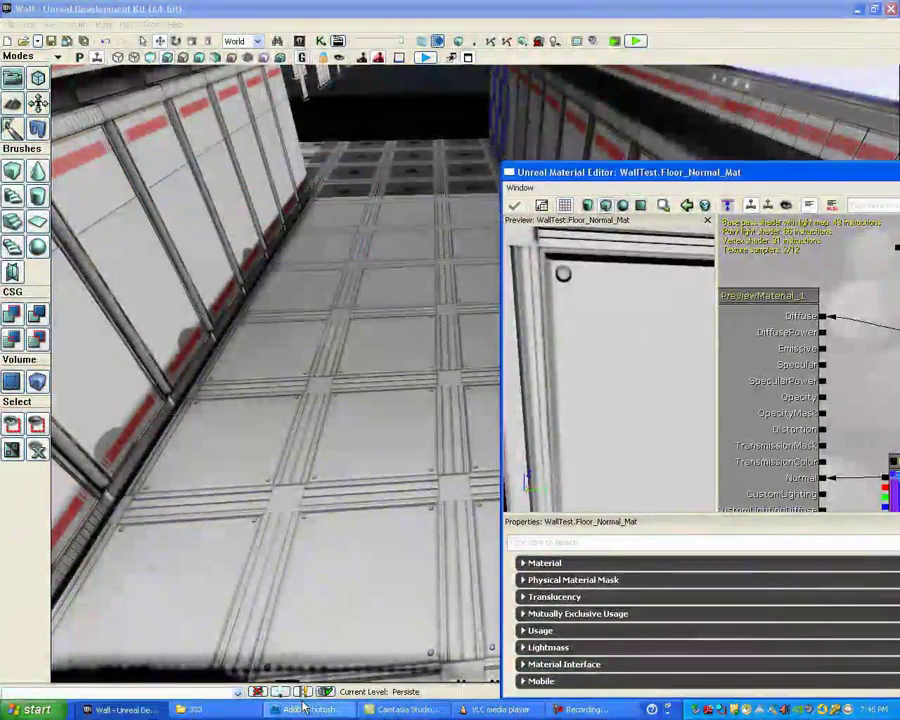
Switch to Photoshop, group Layer 11 through AO inside Diffuse as "Ambient Occlusion", and move the Selections group below Normal
left_click(304, 709)
left_click(754, 377)
left_click(754, 378)
left_click(797, 535, "shift")
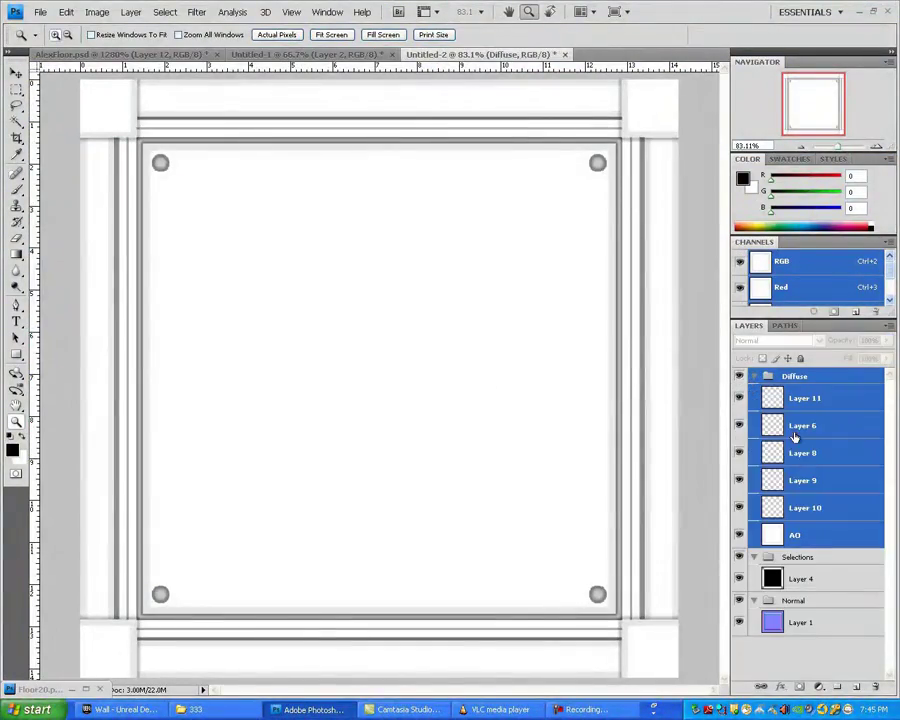
left_click(802, 398)
left_click(810, 535, "shift")
key("ctrl+g")
double_click(803, 393)
type("Ambient Occlusion")
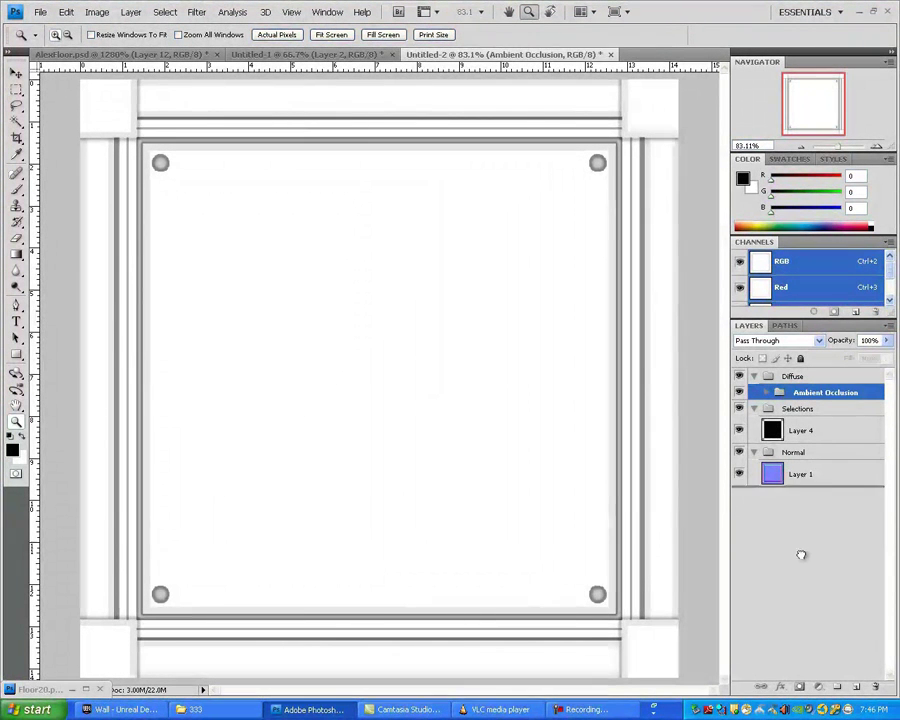
left_click_drag(797, 409, 742, 454)
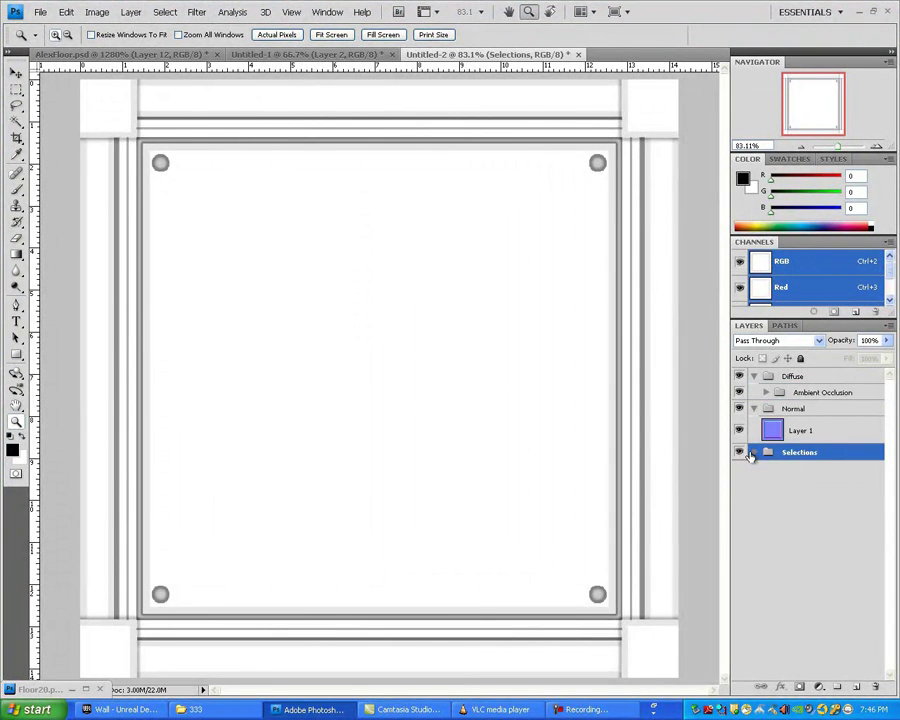